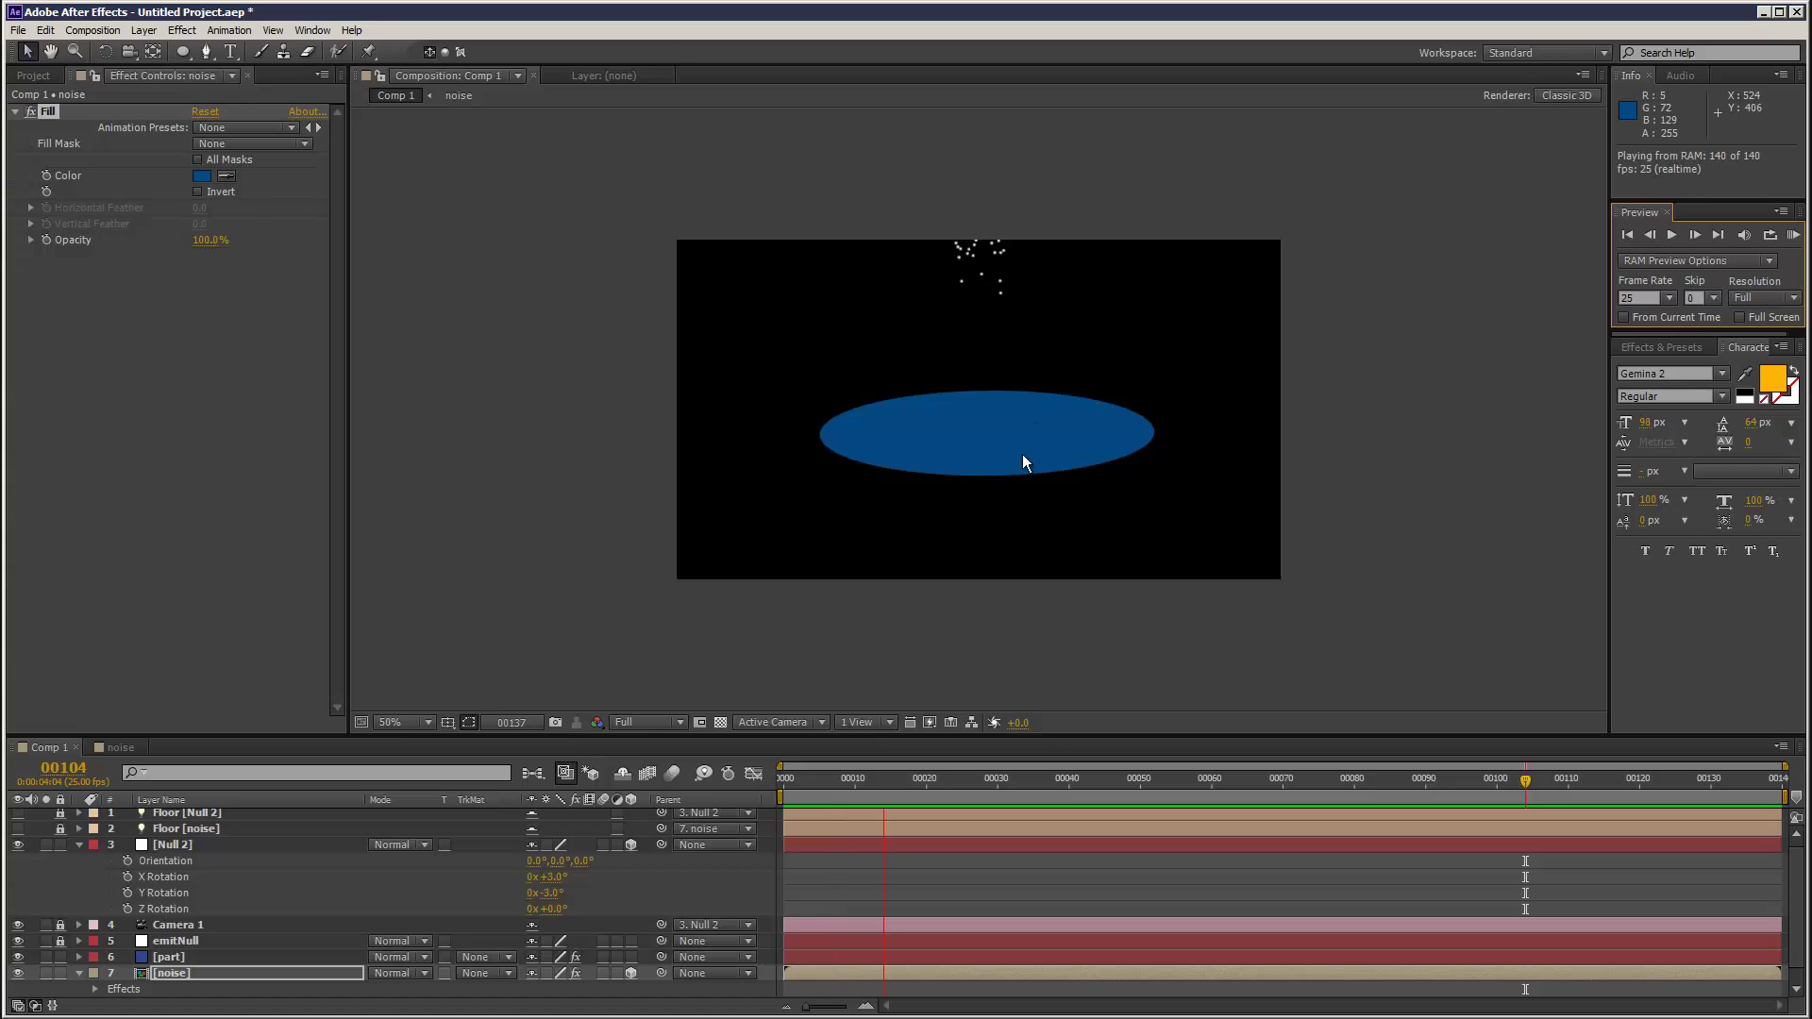
Tilt Null 2 to about 52° on Y, scale the noise layer to 43%, and preview the particles.
drag(545, 892, 606, 892)
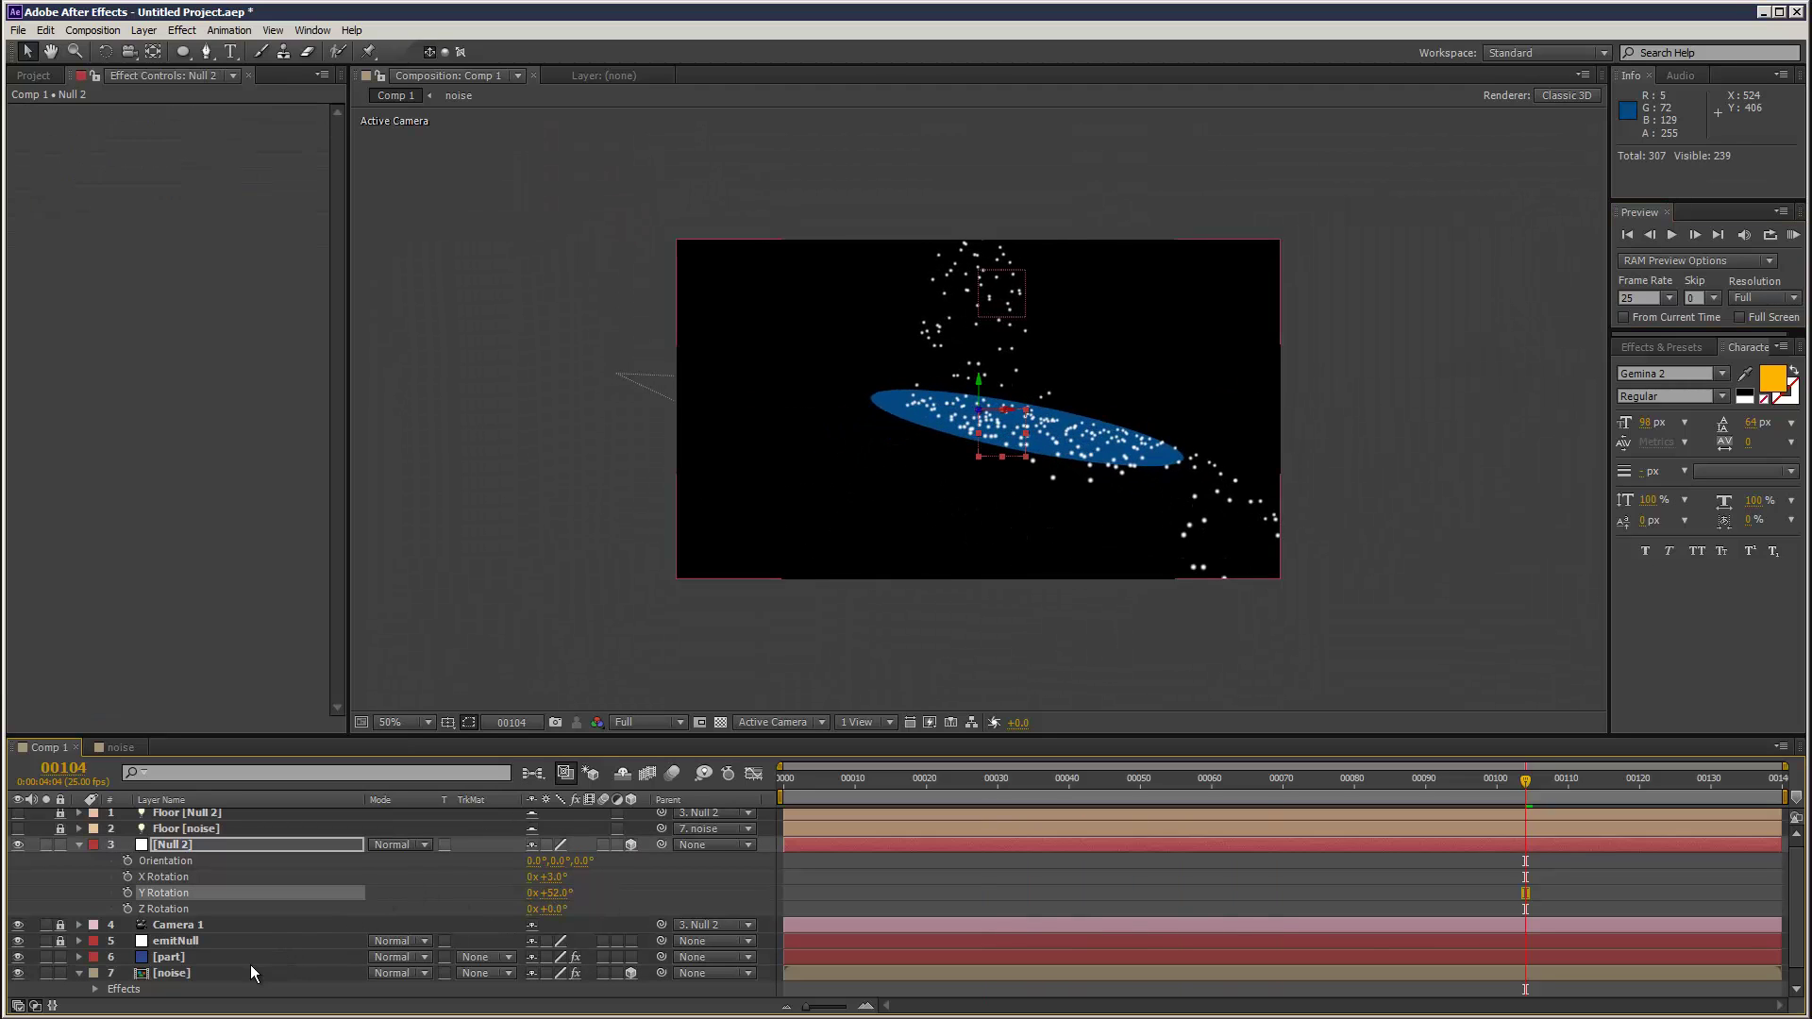
click(247, 977)
key(s)
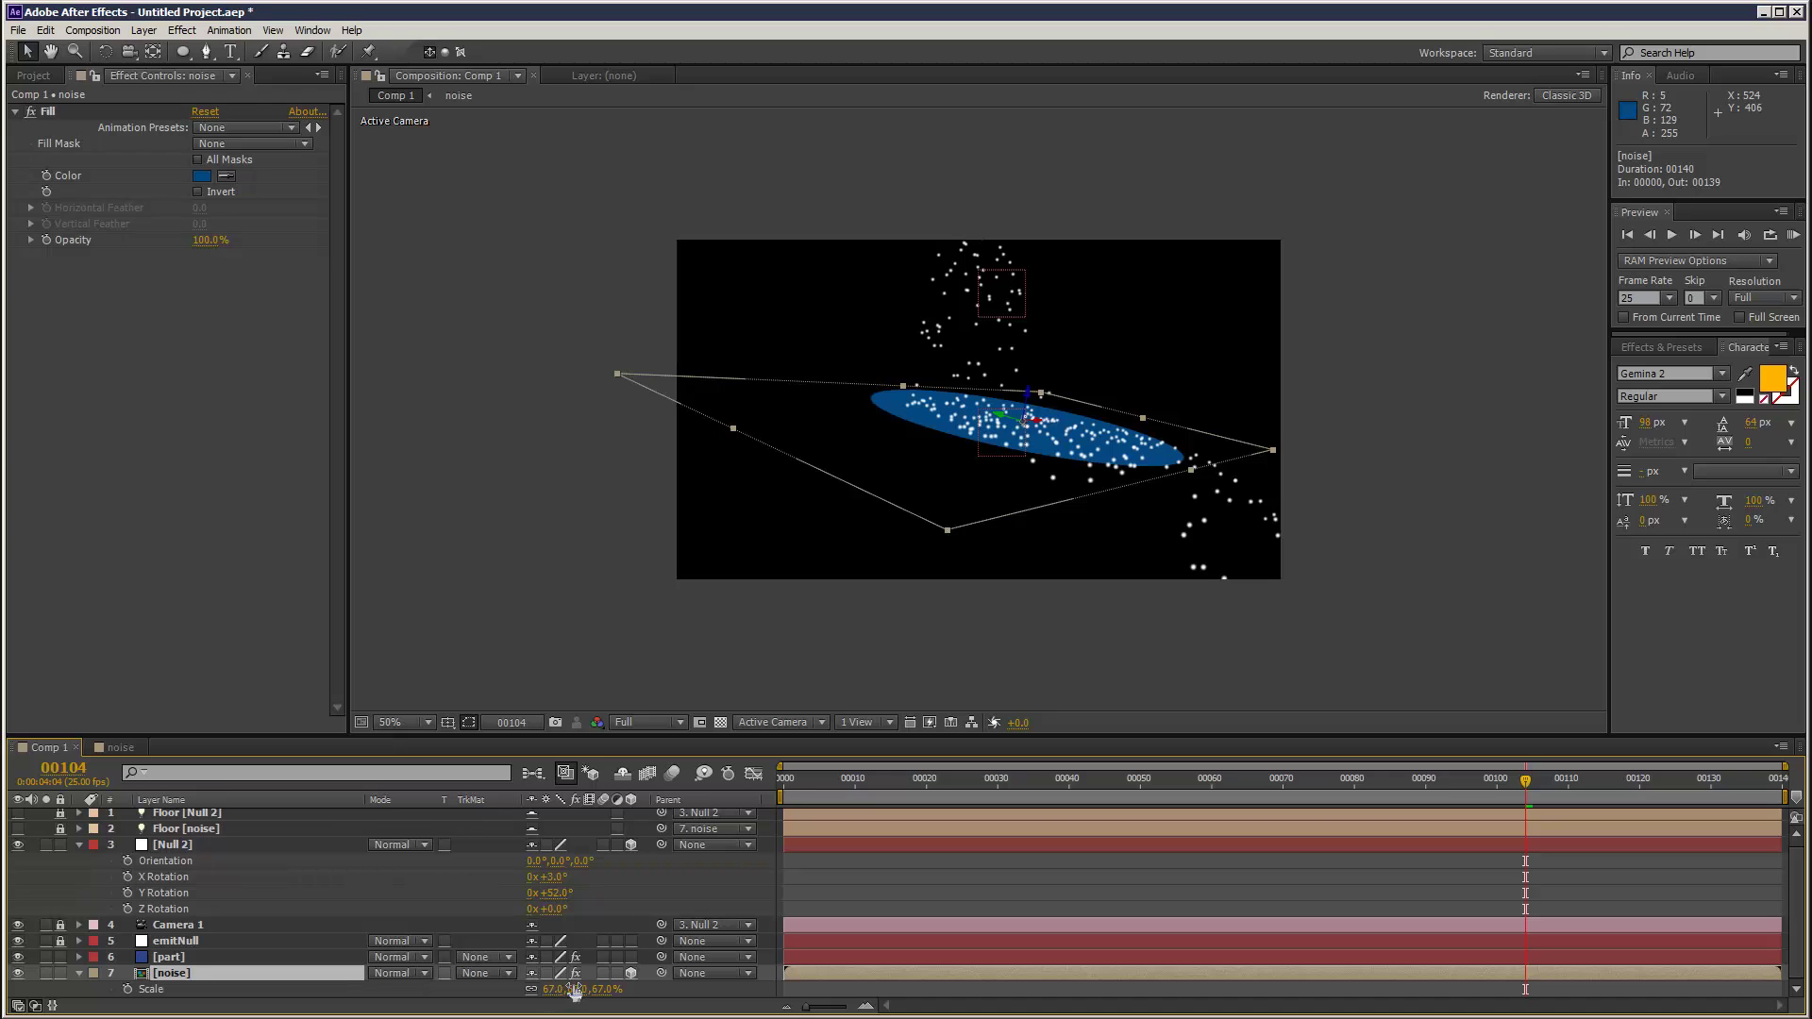
drag(571, 991, 564, 1002)
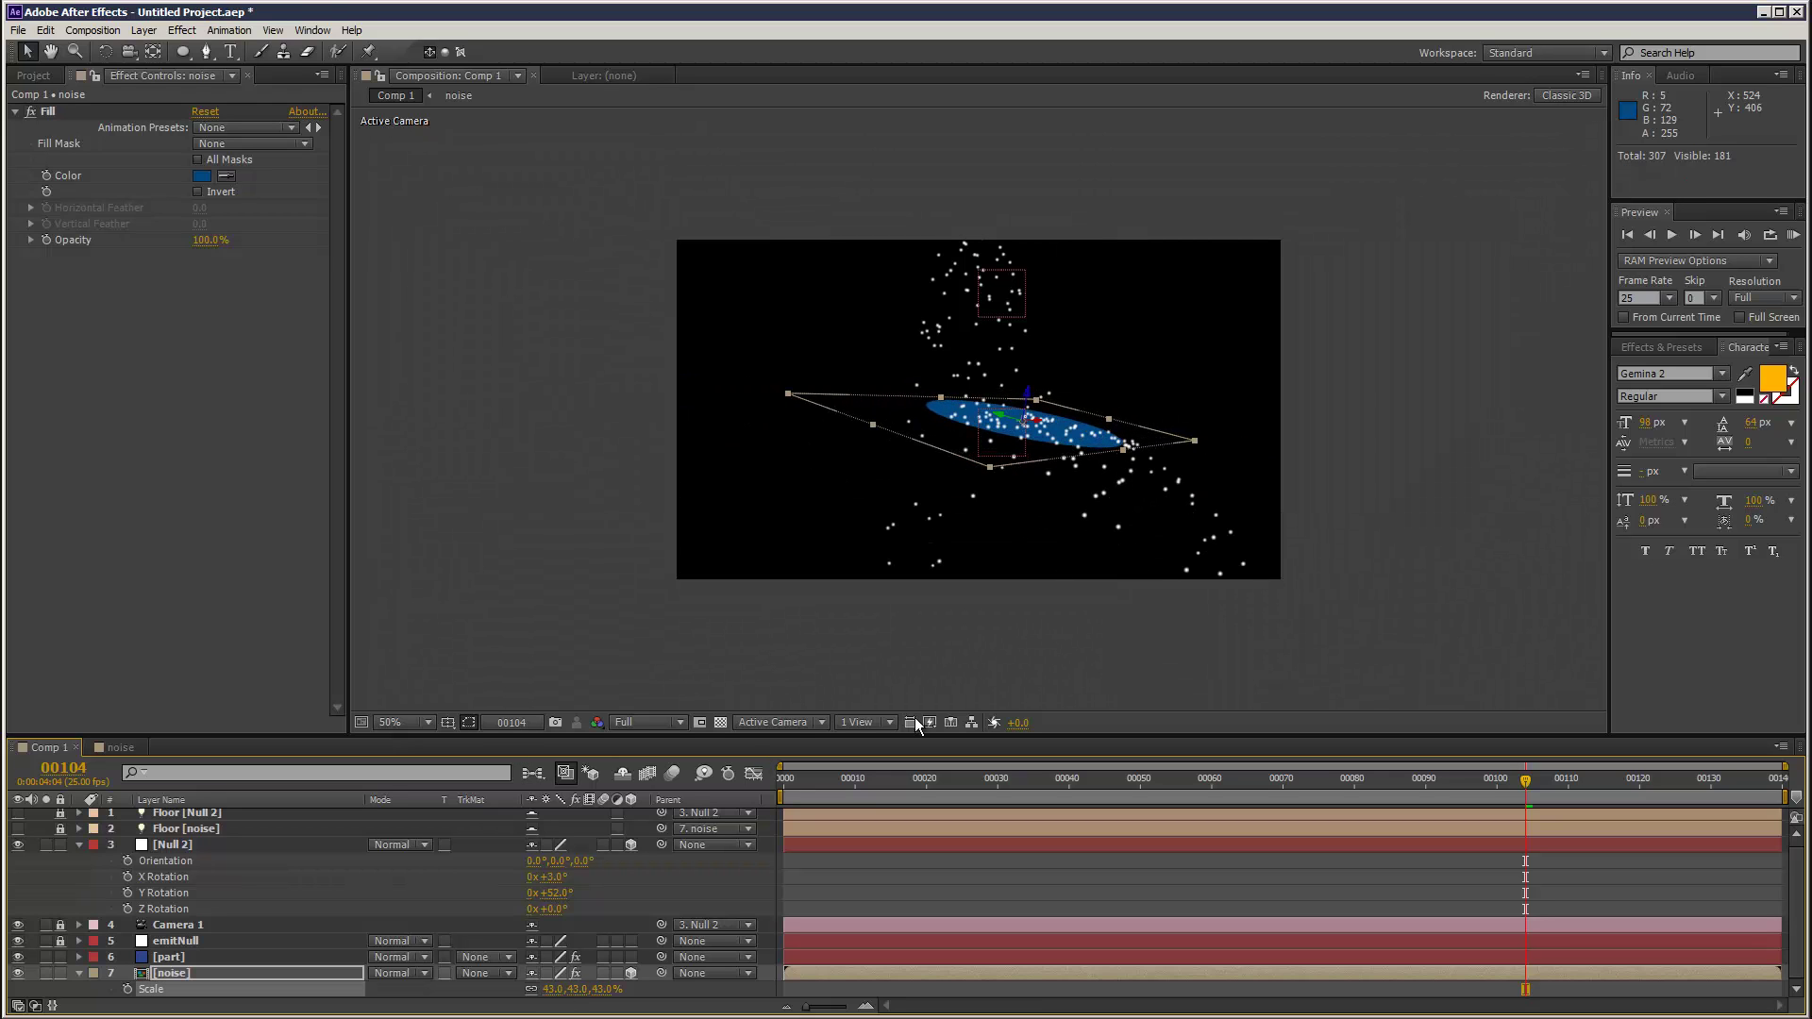
click(1793, 235)
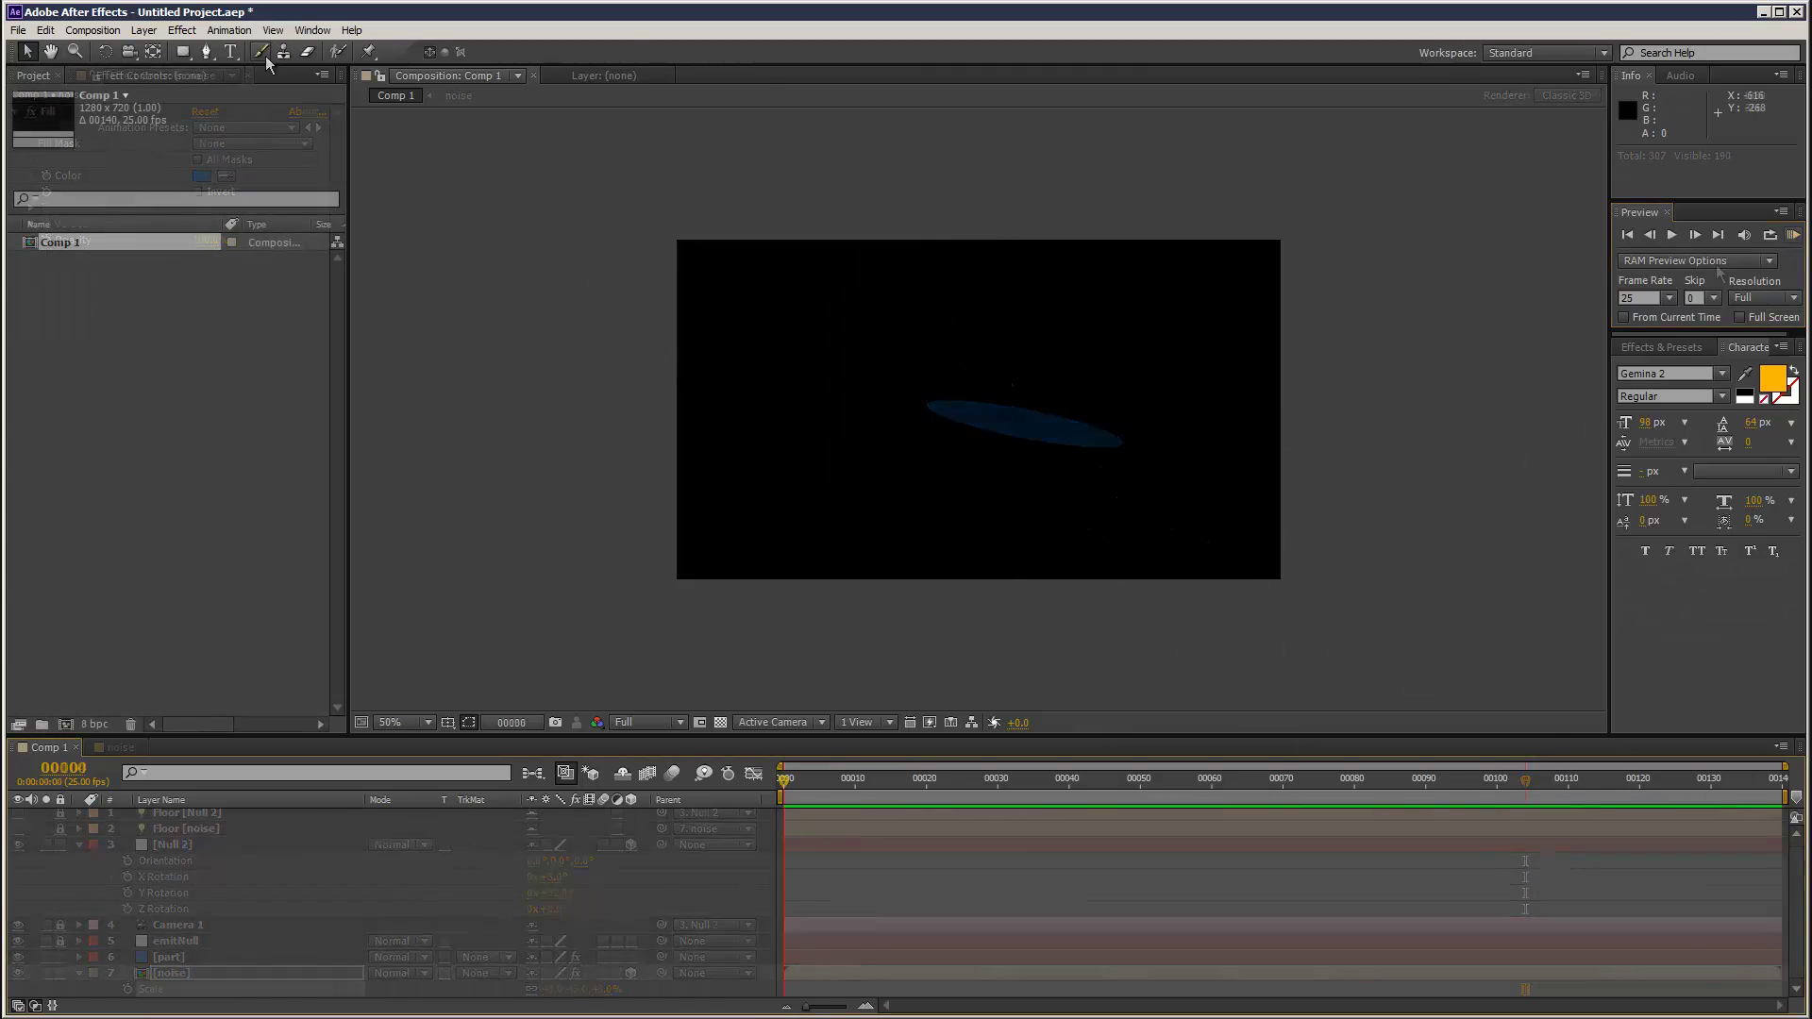
click(148, 31)
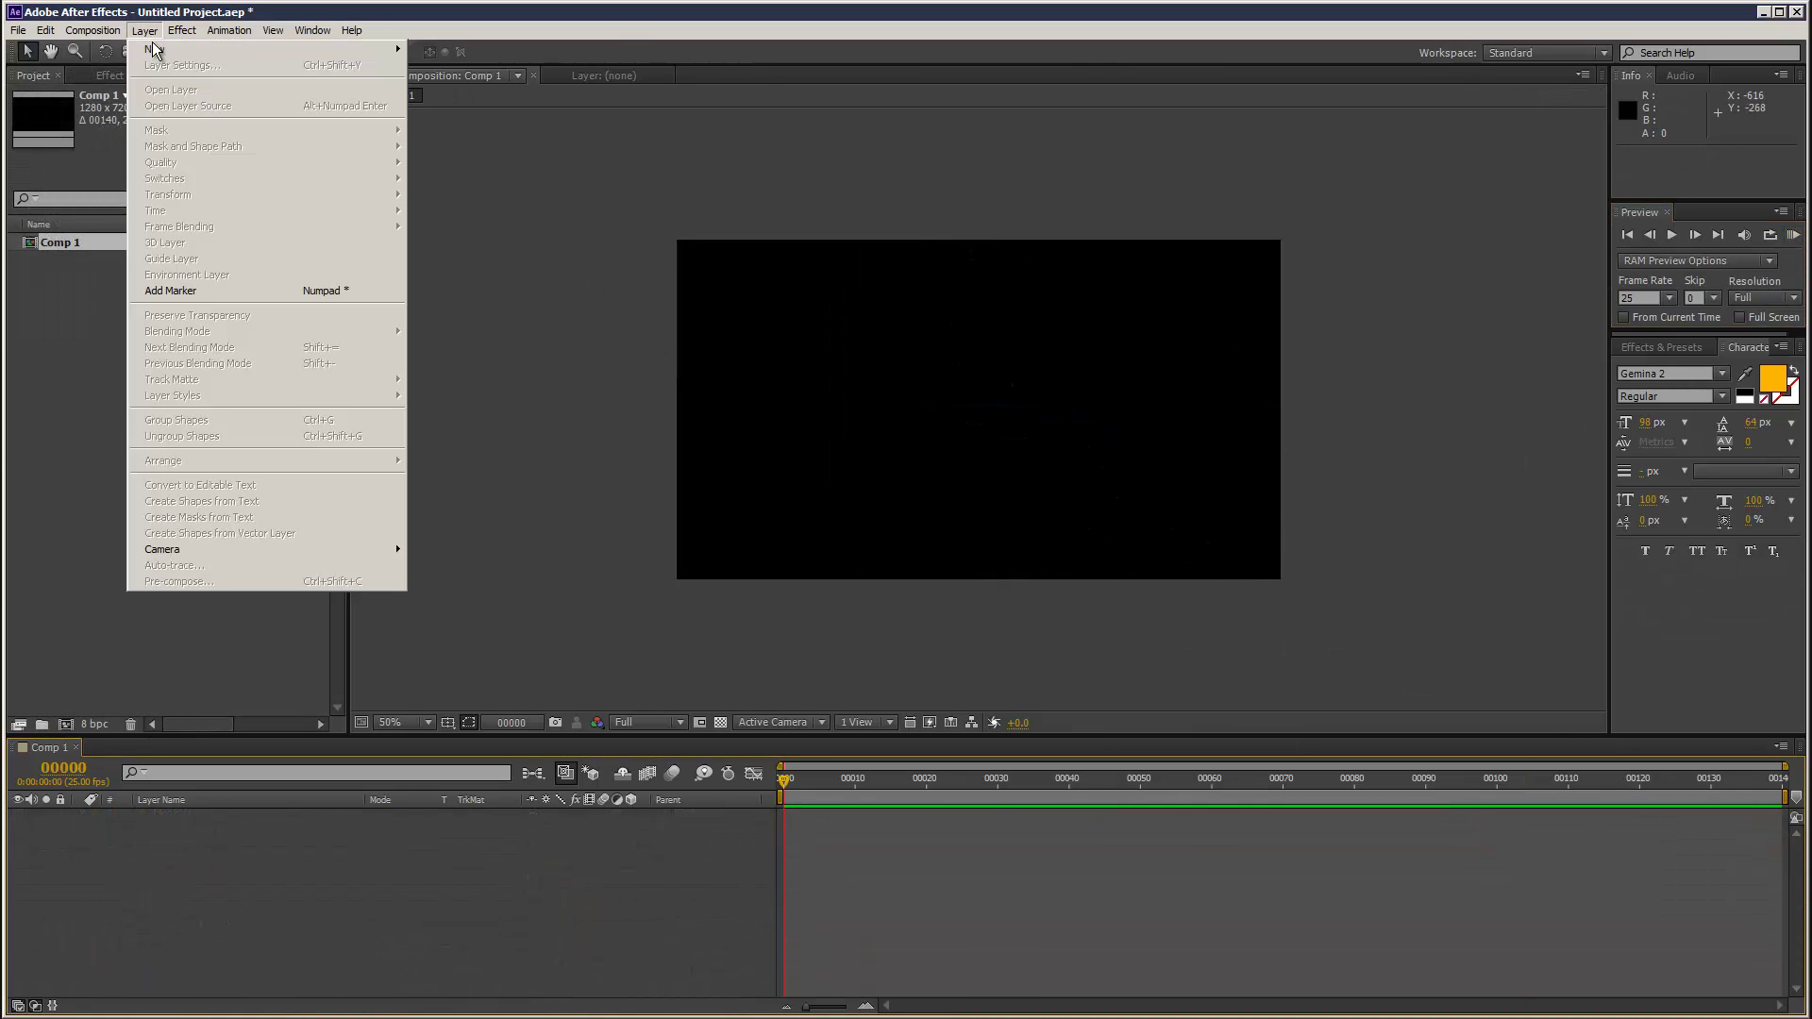
Create a new solid layer named part.
mouse_move(153, 47)
click(581, 70)
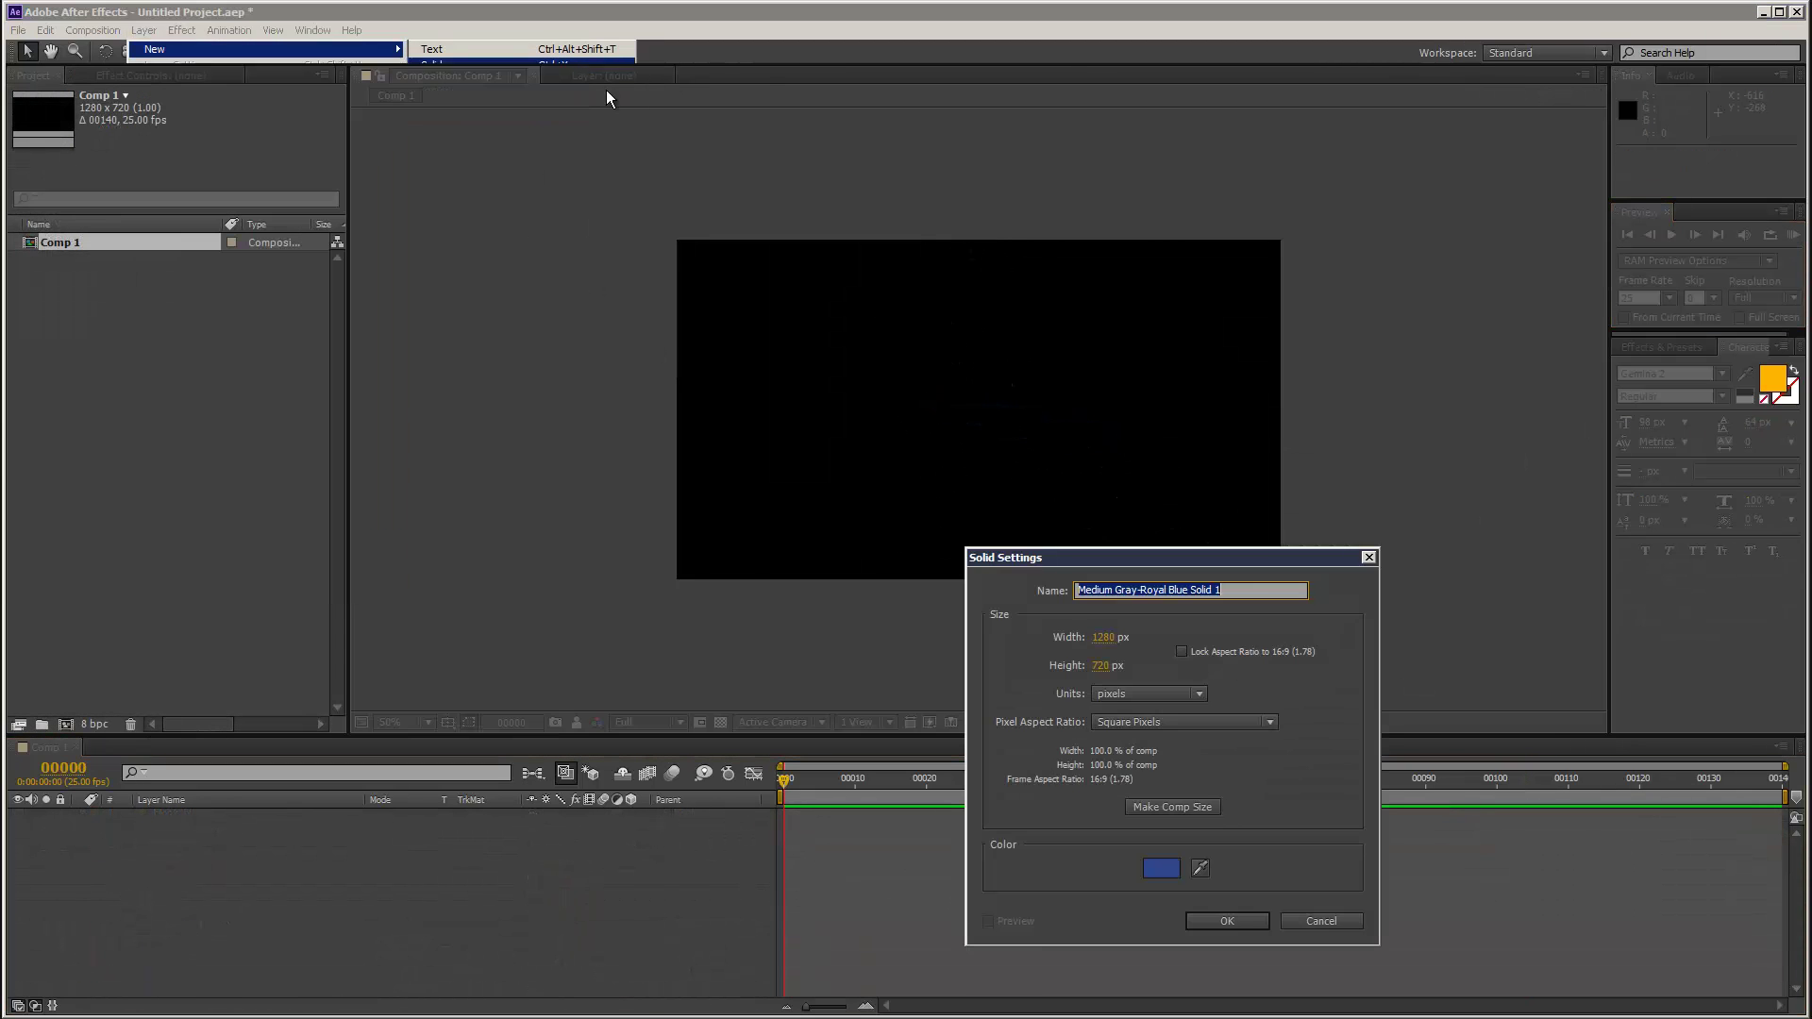
text(part)
key(Return)
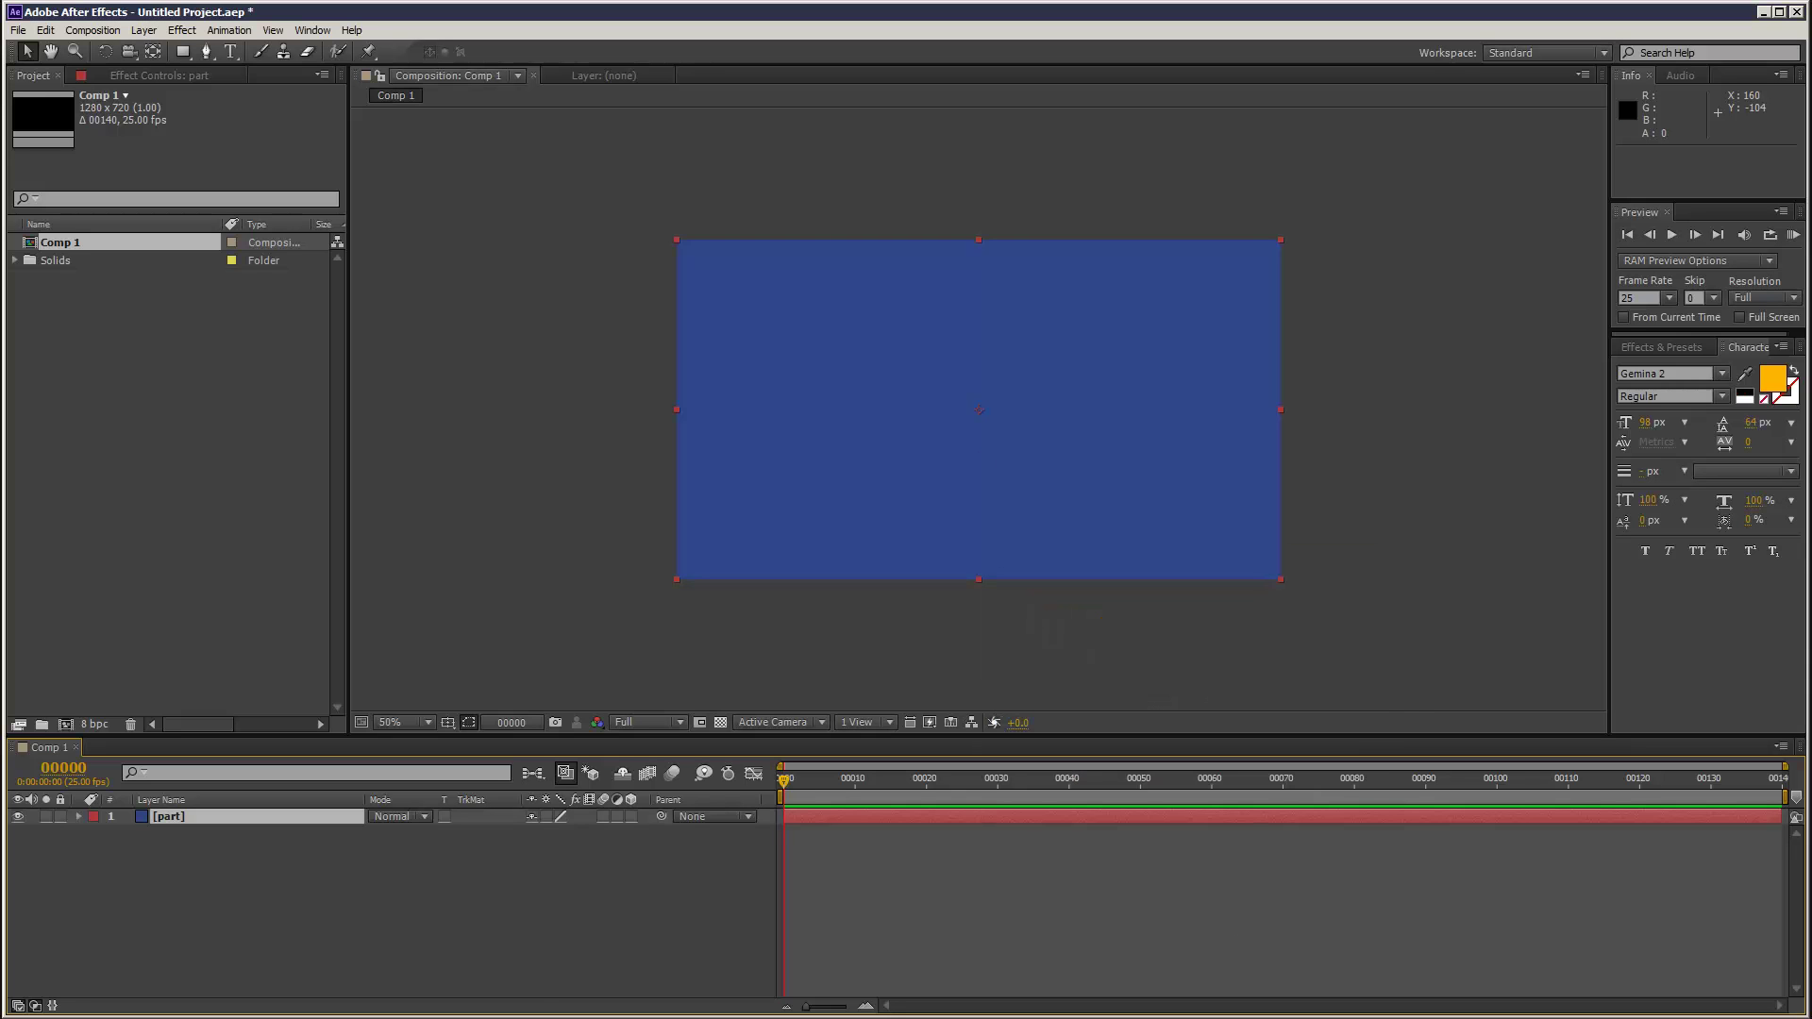
Apply Trapcode Particular to part and scrub to frame 72 to see the particles.
click(182, 30)
mouse_move(304, 649)
mouse_move(331, 619)
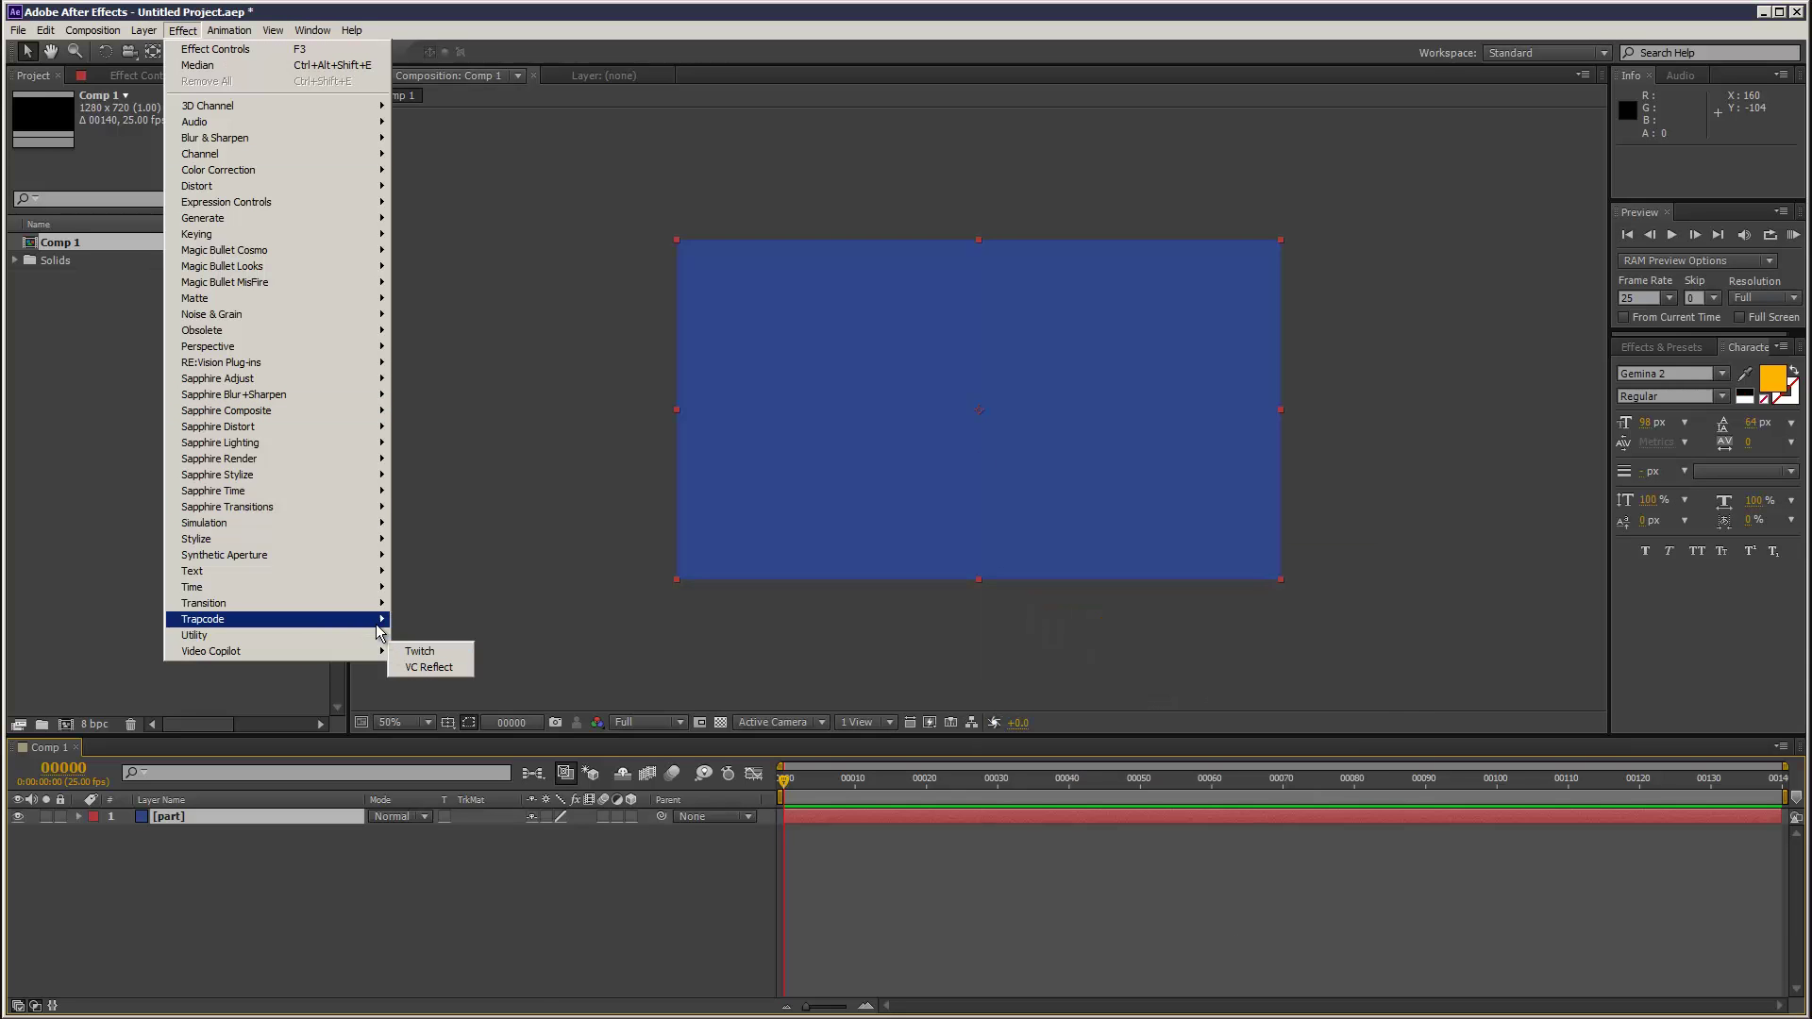
click(429, 651)
drag(784, 780, 1297, 779)
click(145, 30)
Add a null object and rename it emitNull.
mouse_move(308, 60)
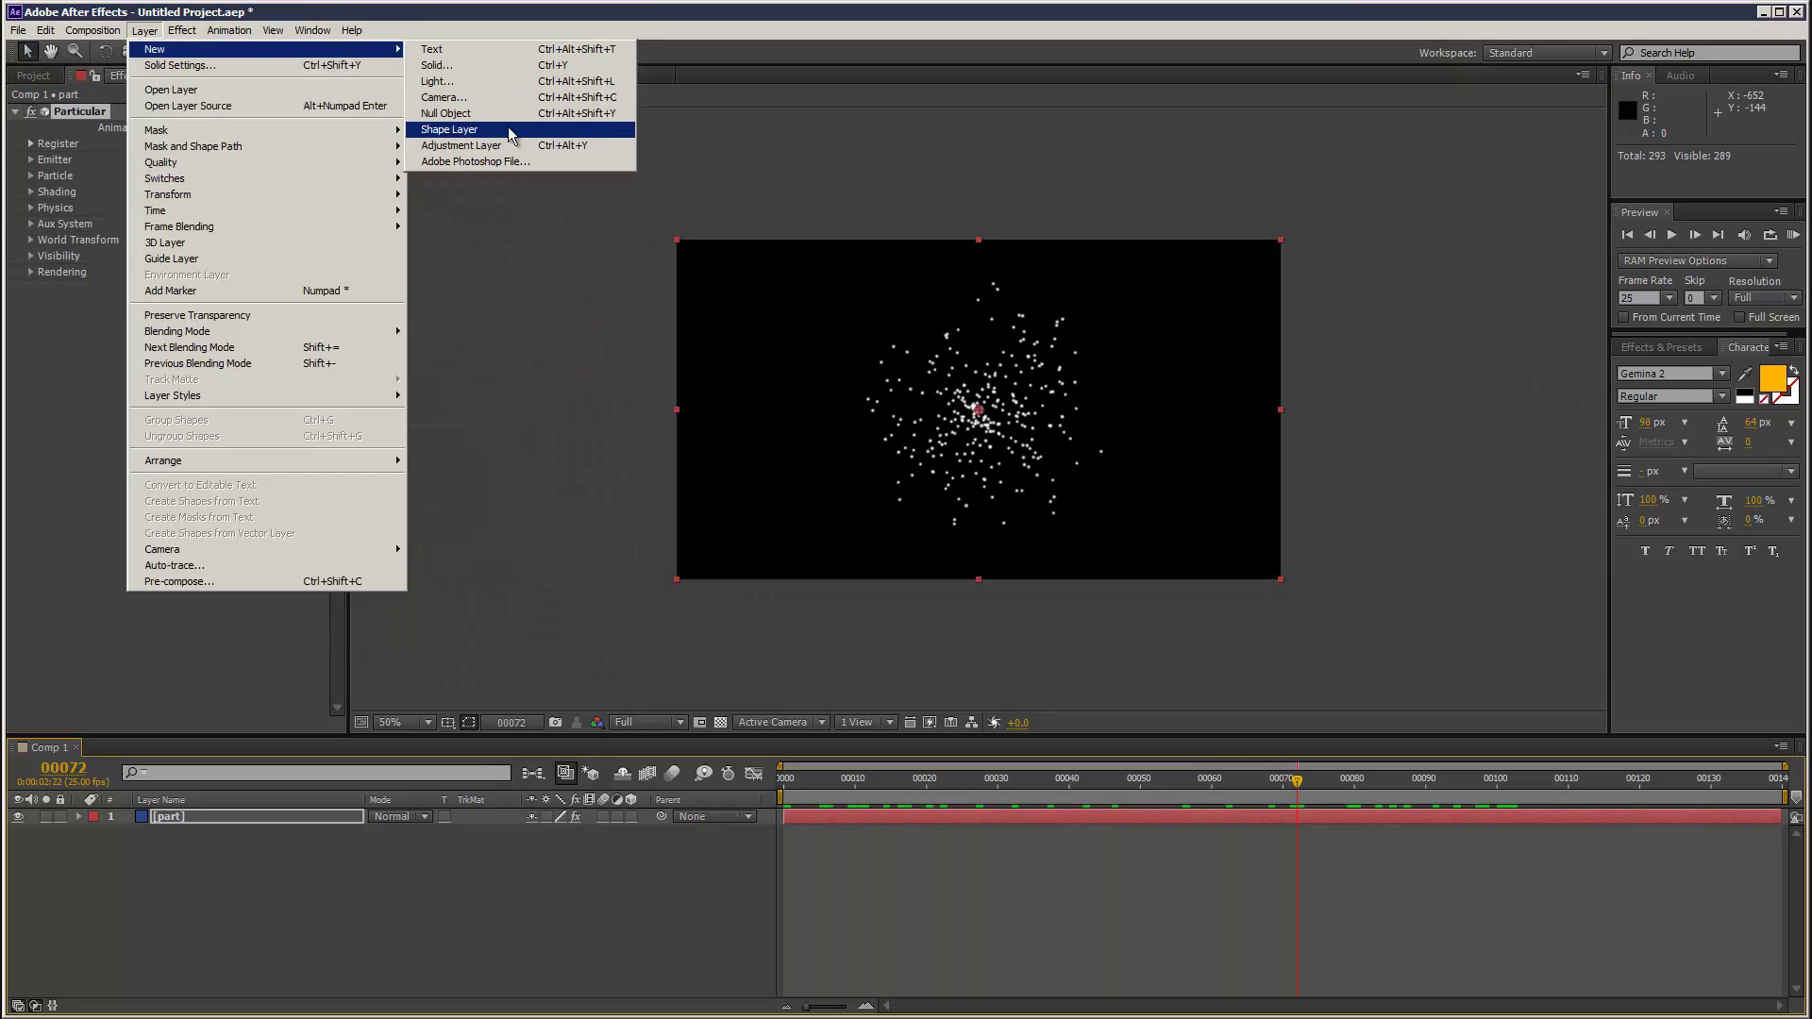
click(446, 113)
click(228, 813)
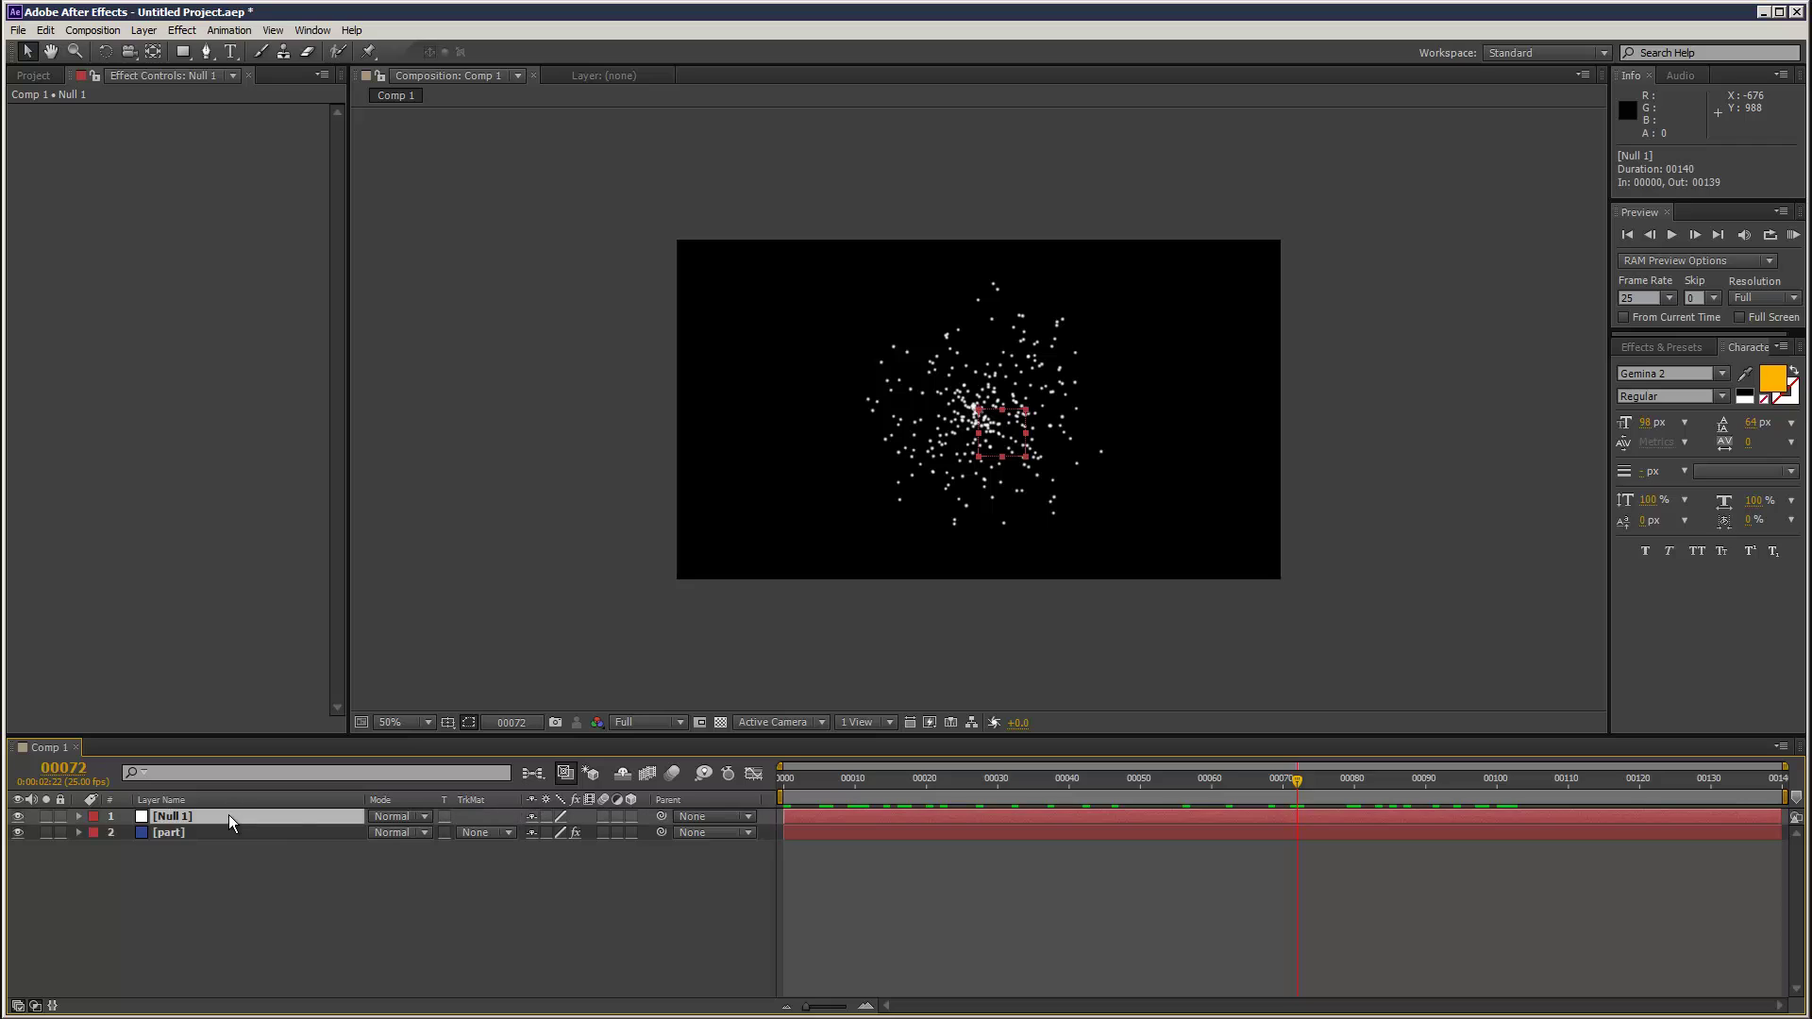
key(Return)
text(emit)
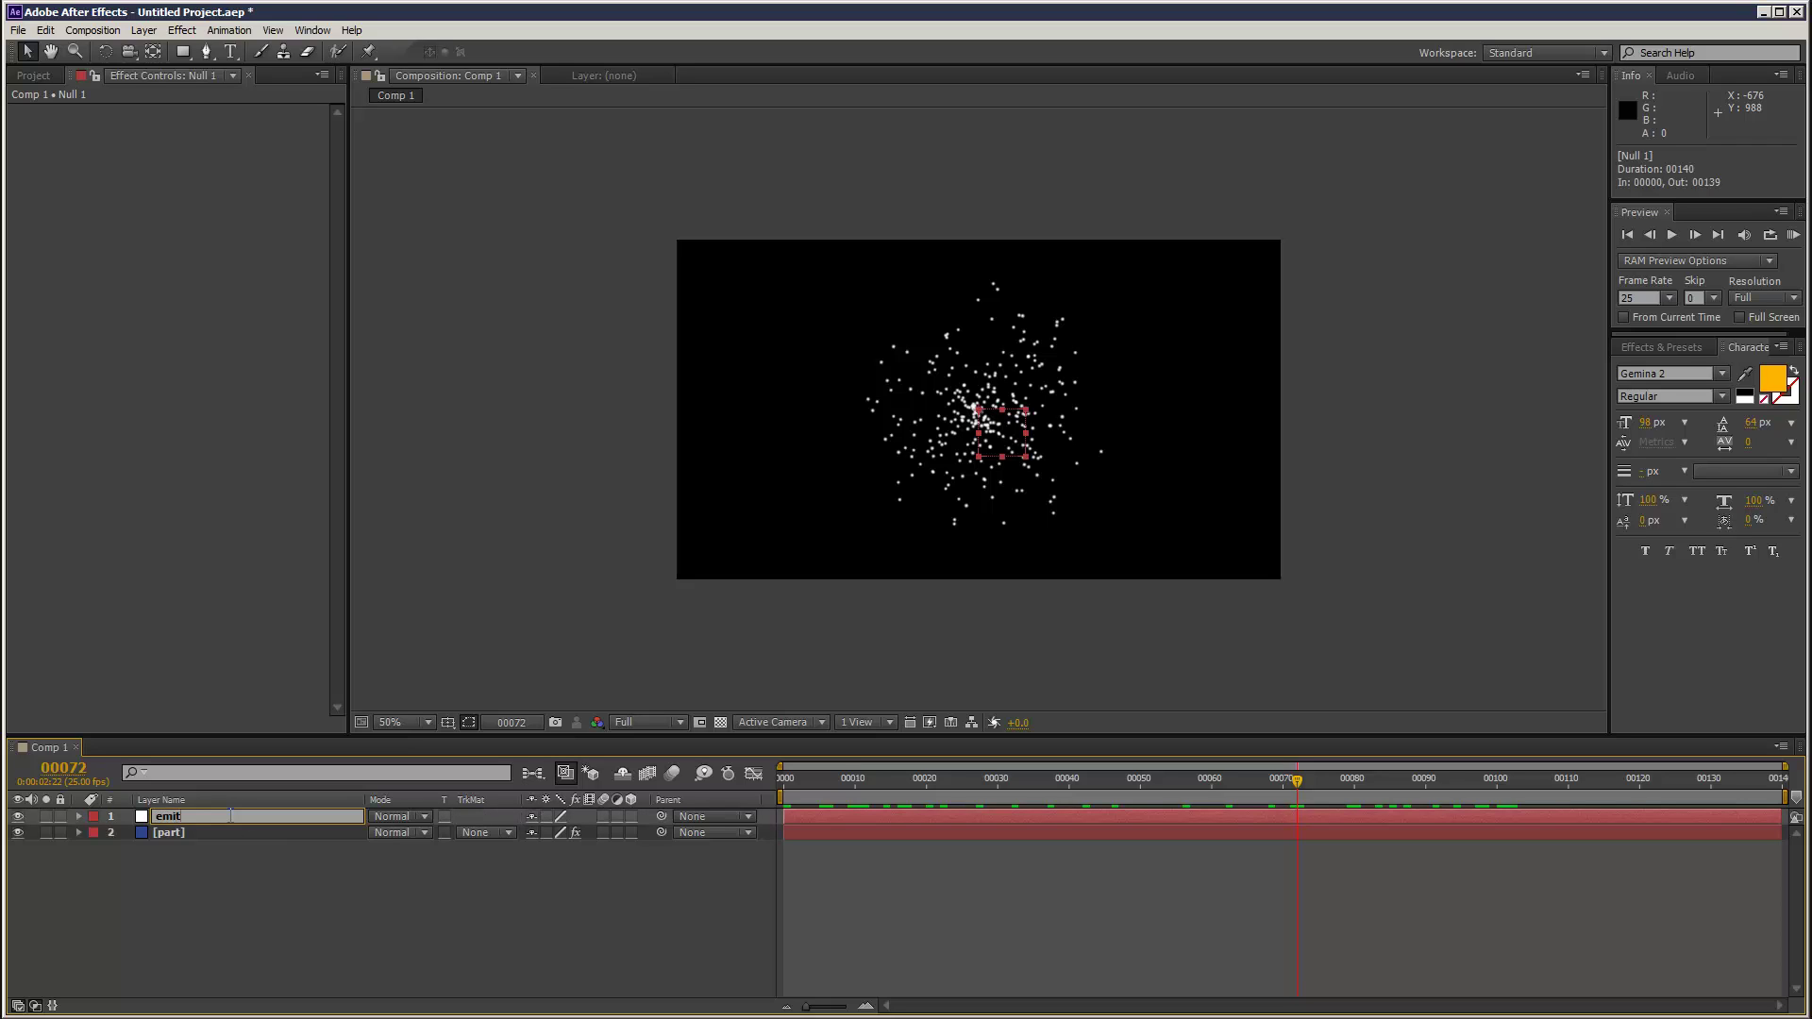
key(Return)
Link Particular's Emitter Position XY to emitNull's Position with an expression.
key(p)
click(236, 852)
click(31, 160)
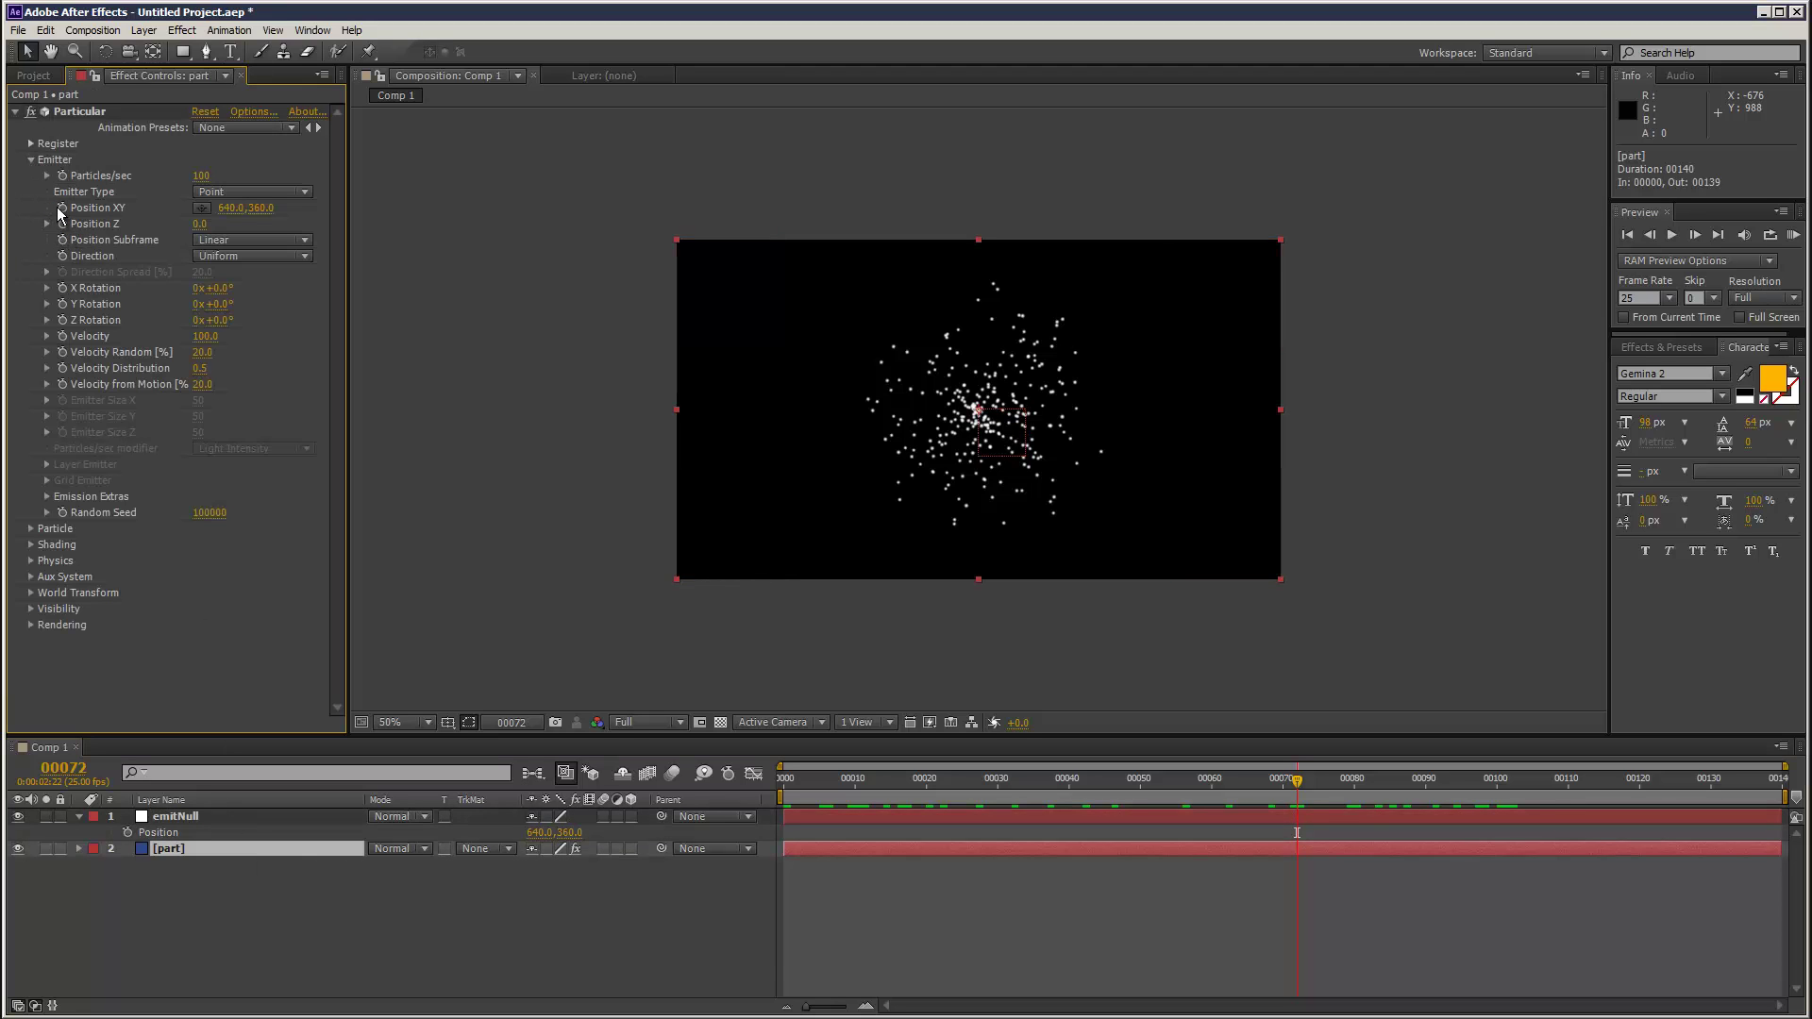
alt+click(57, 206)
drag(584, 961, 202, 830)
click(513, 475)
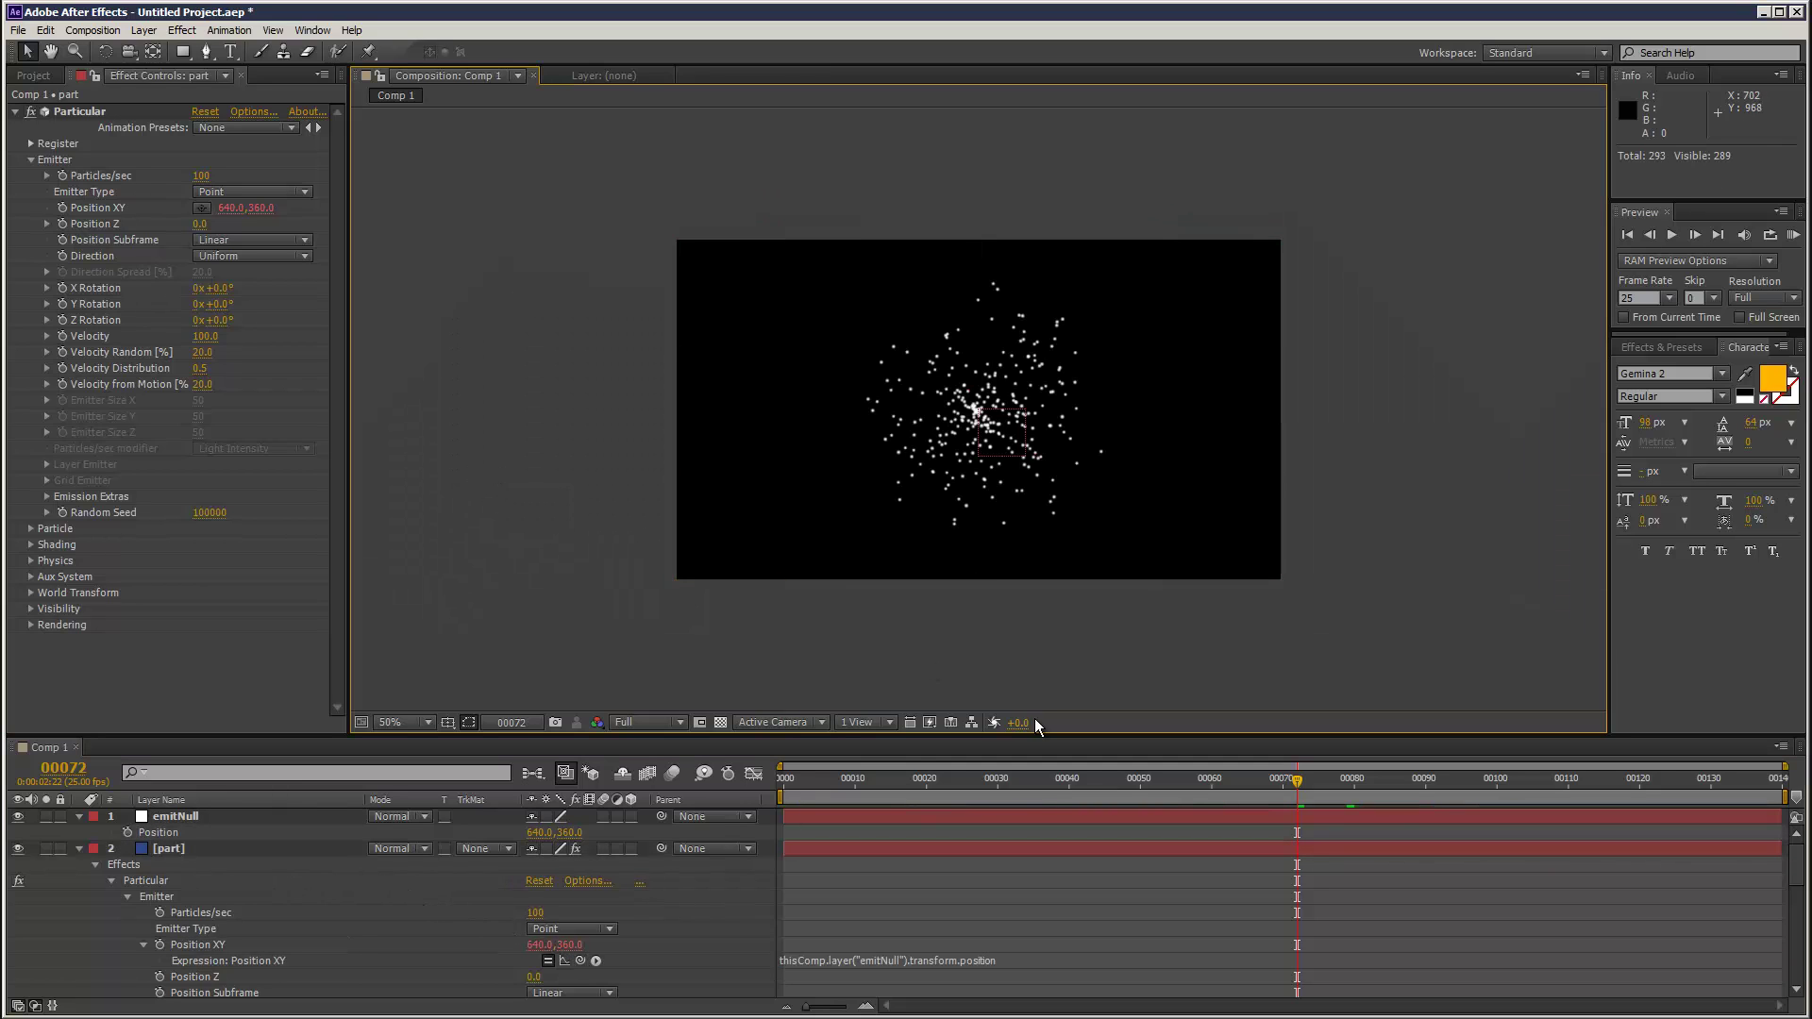
Raise emitNull's Y to 65 and scrub to frame 107 to see particles build.
click(179, 819)
drag(570, 836, 291, 836)
click(786, 786)
drag(785, 785, 1547, 783)
click(81, 817)
Set Particular's Physics Gravity to 260 and preview the particles falling in a column.
click(80, 834)
click(251, 830)
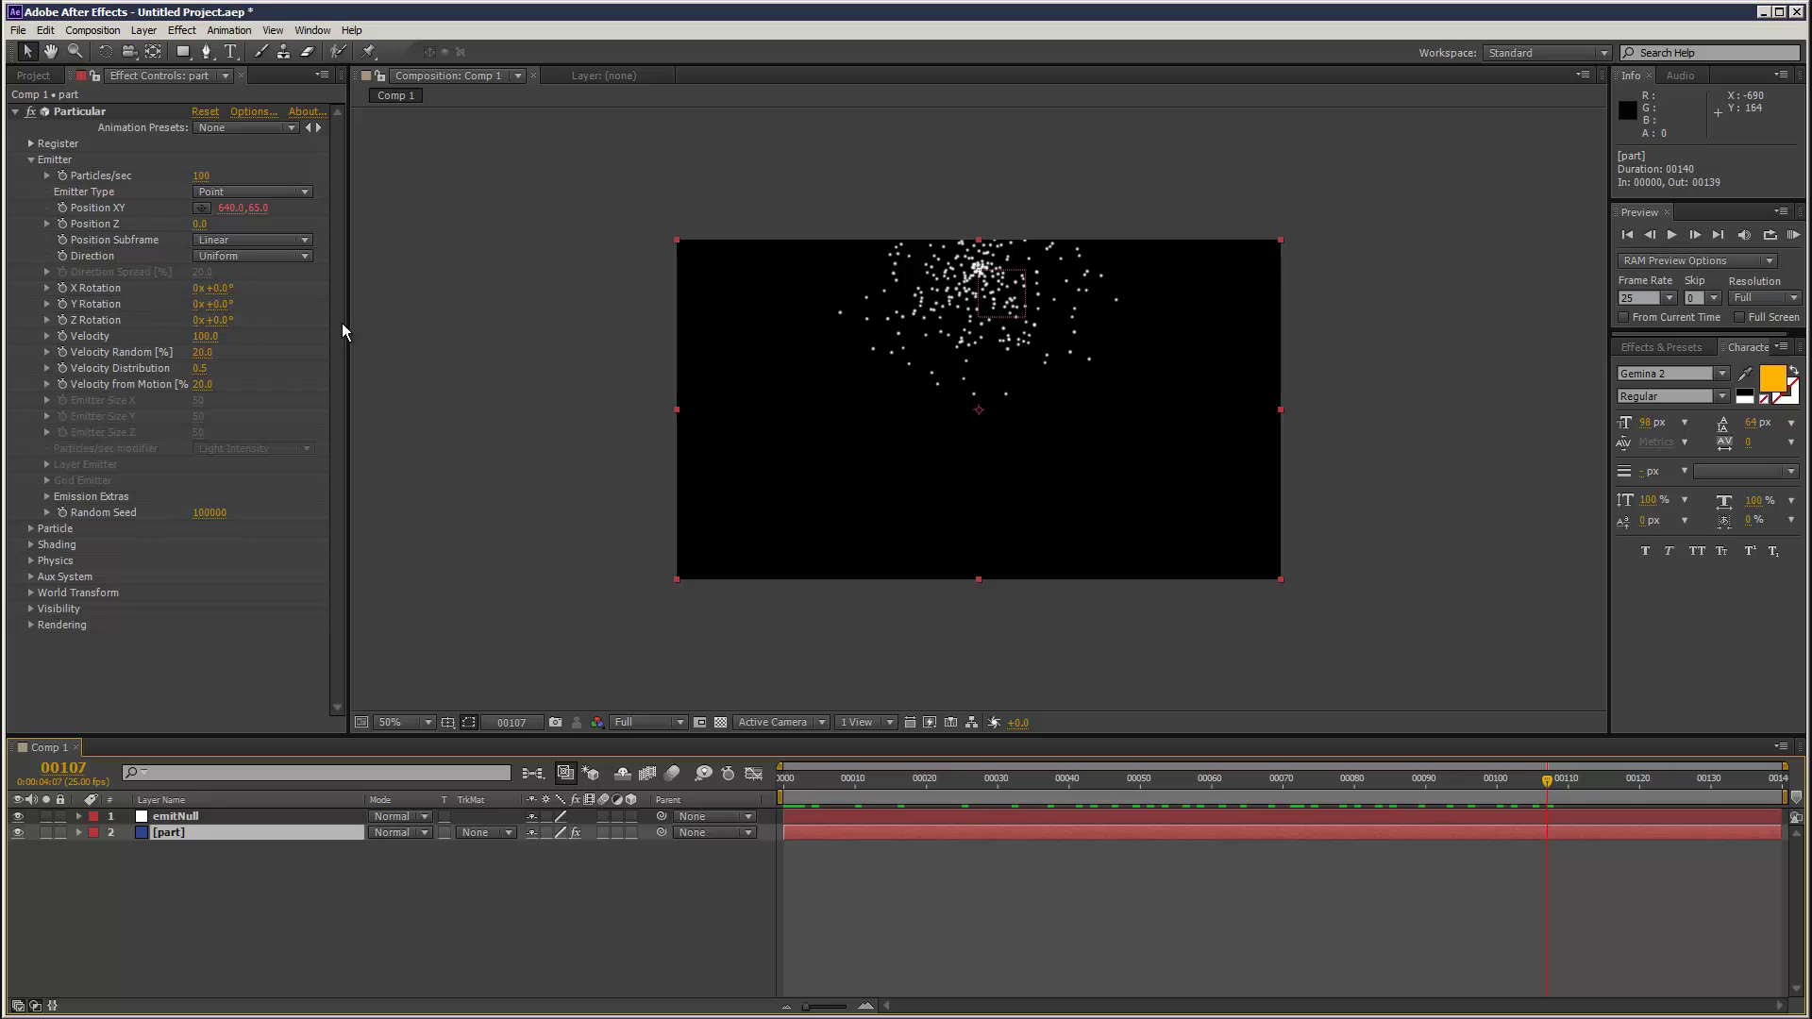
click(31, 562)
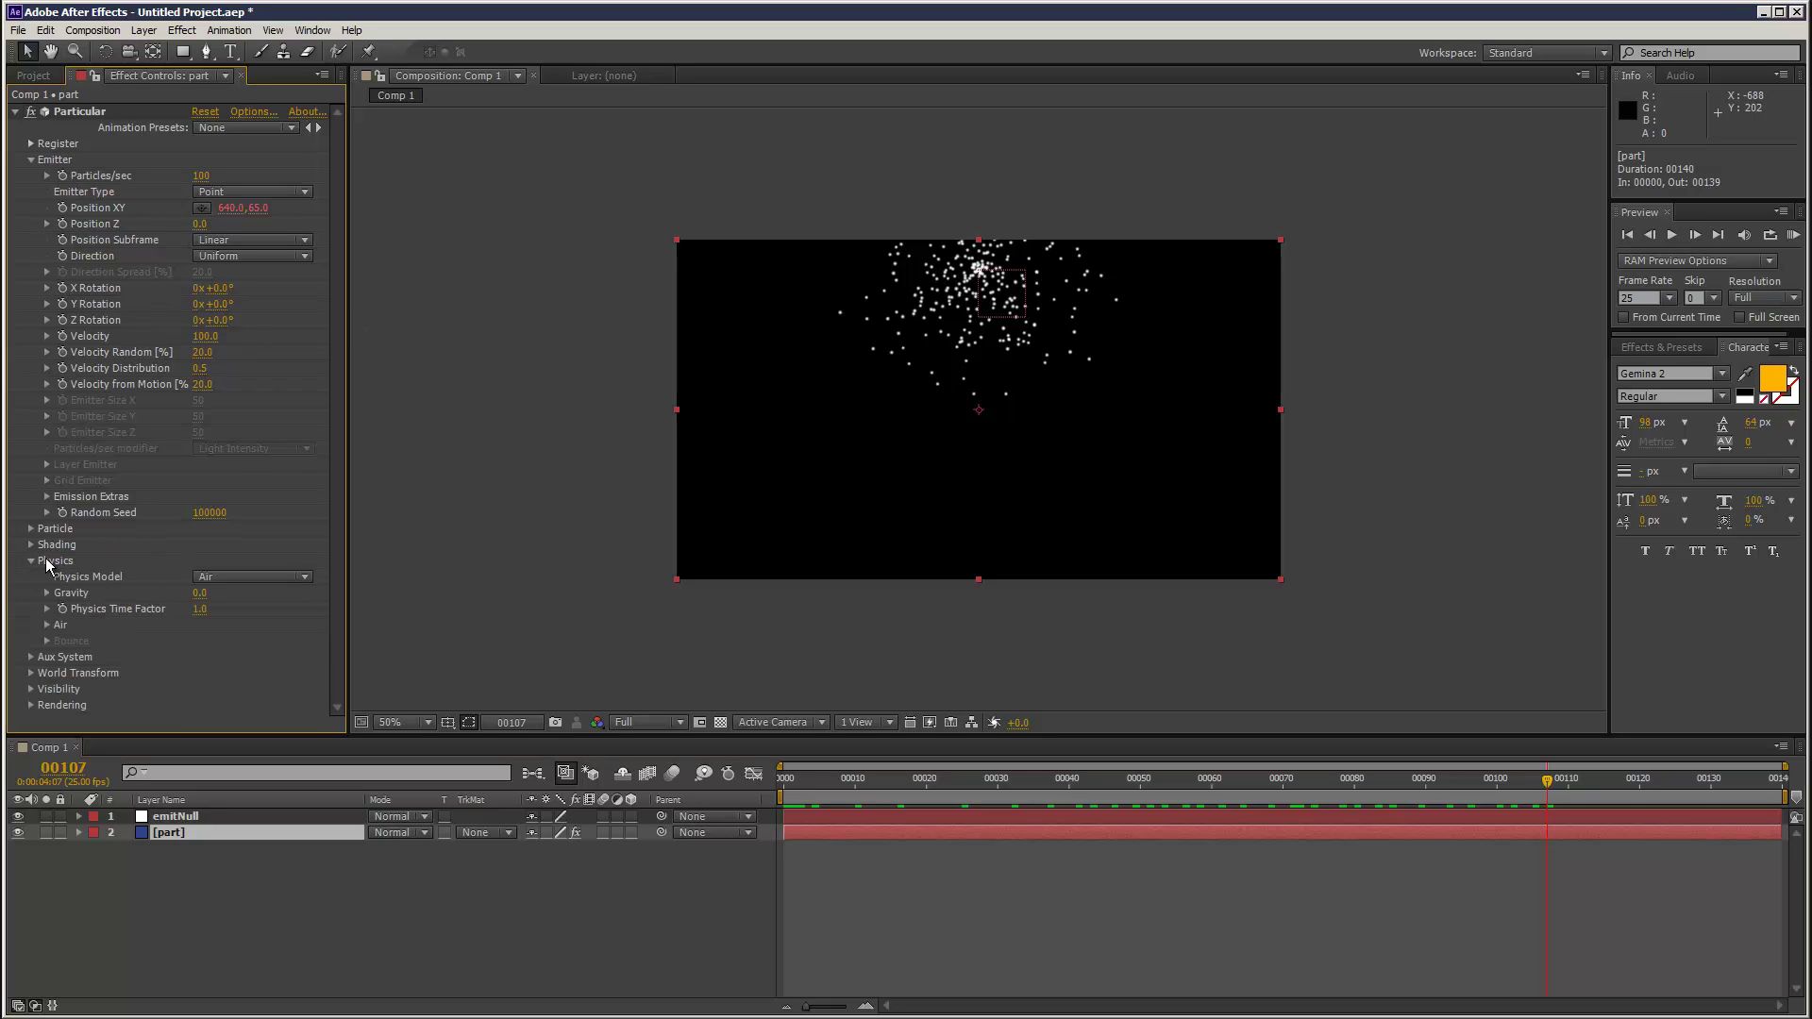
drag(217, 591, 391, 562)
click(1793, 235)
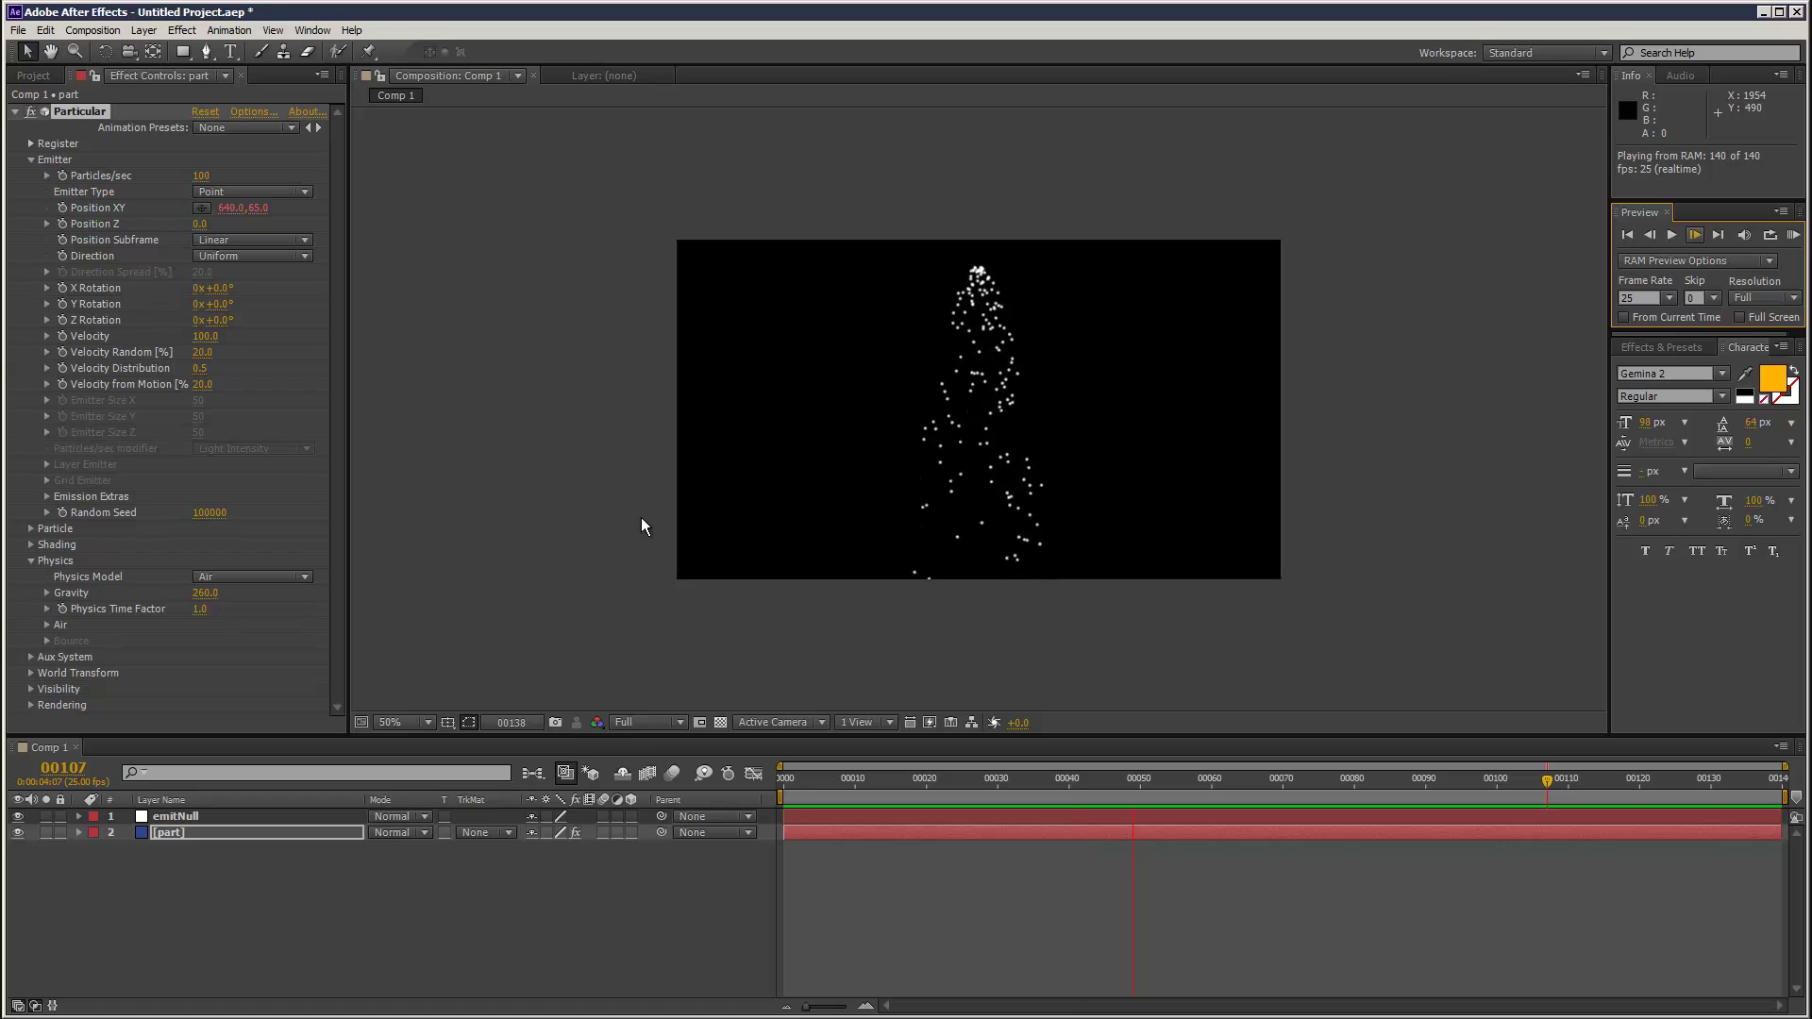
key(space)
click(144, 30)
Add a new camera, Camera 1, to the comp.
mouse_move(170, 42)
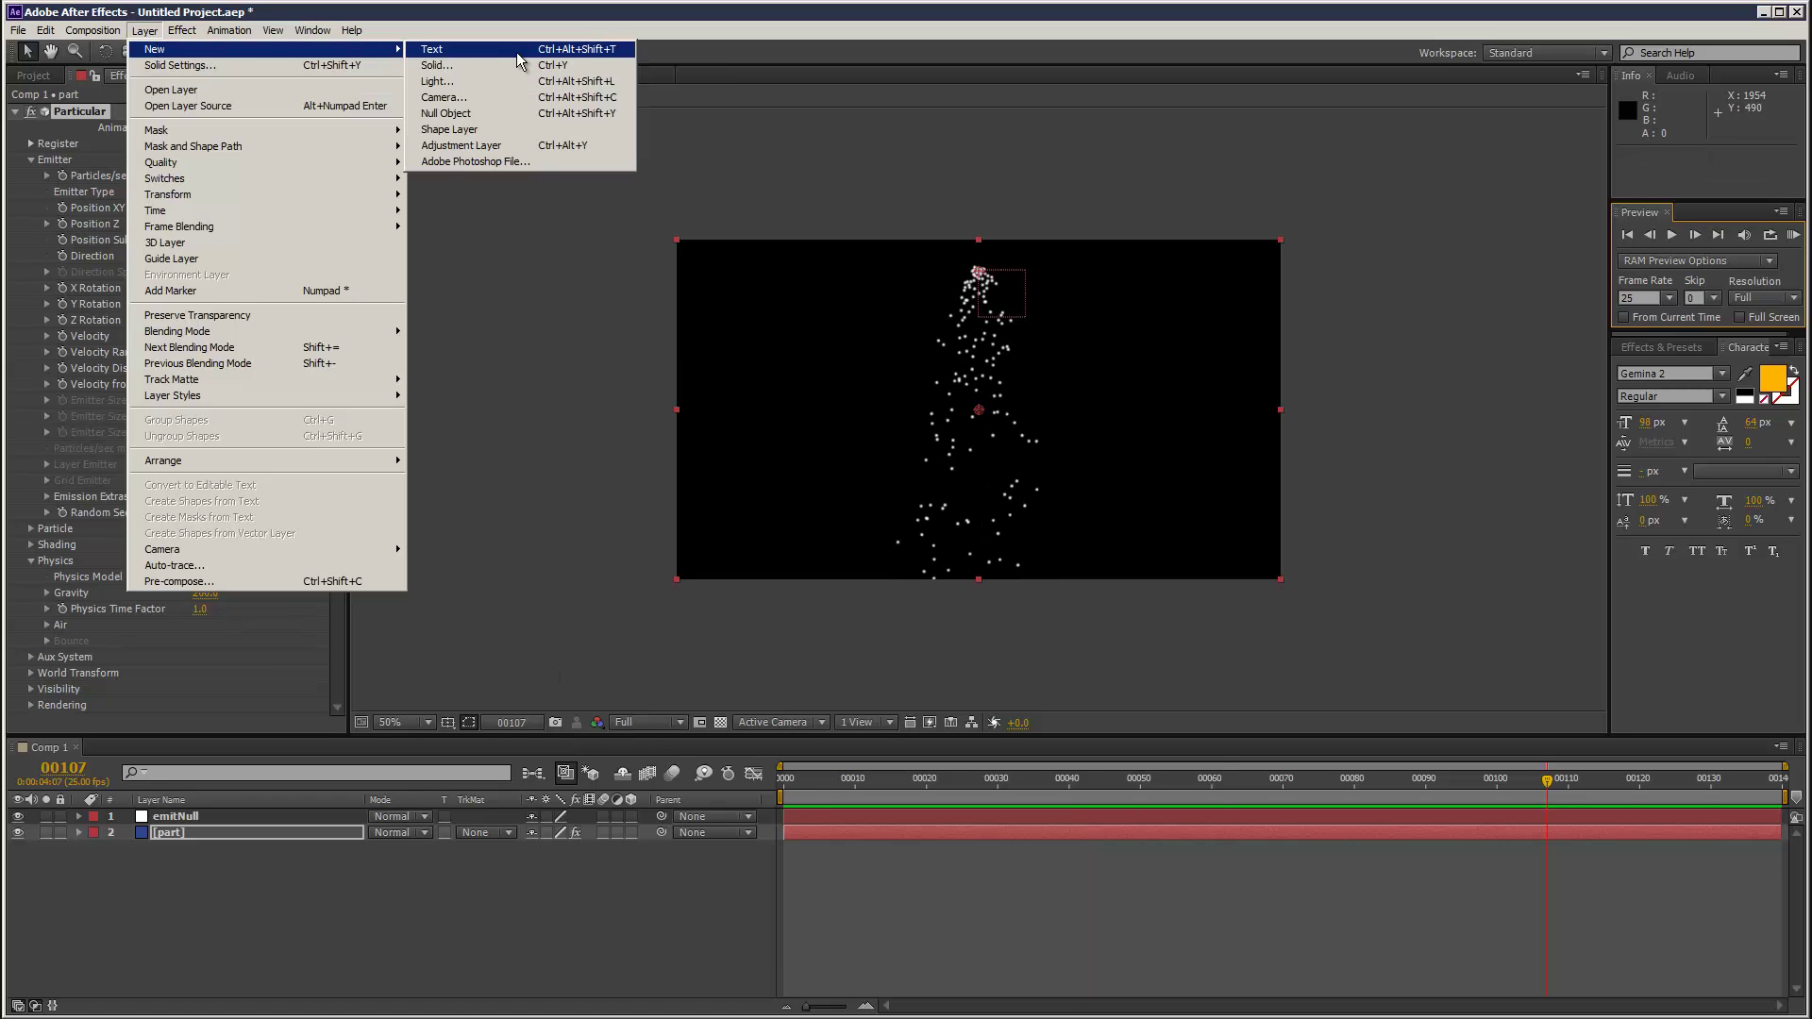
click(444, 102)
click(1070, 785)
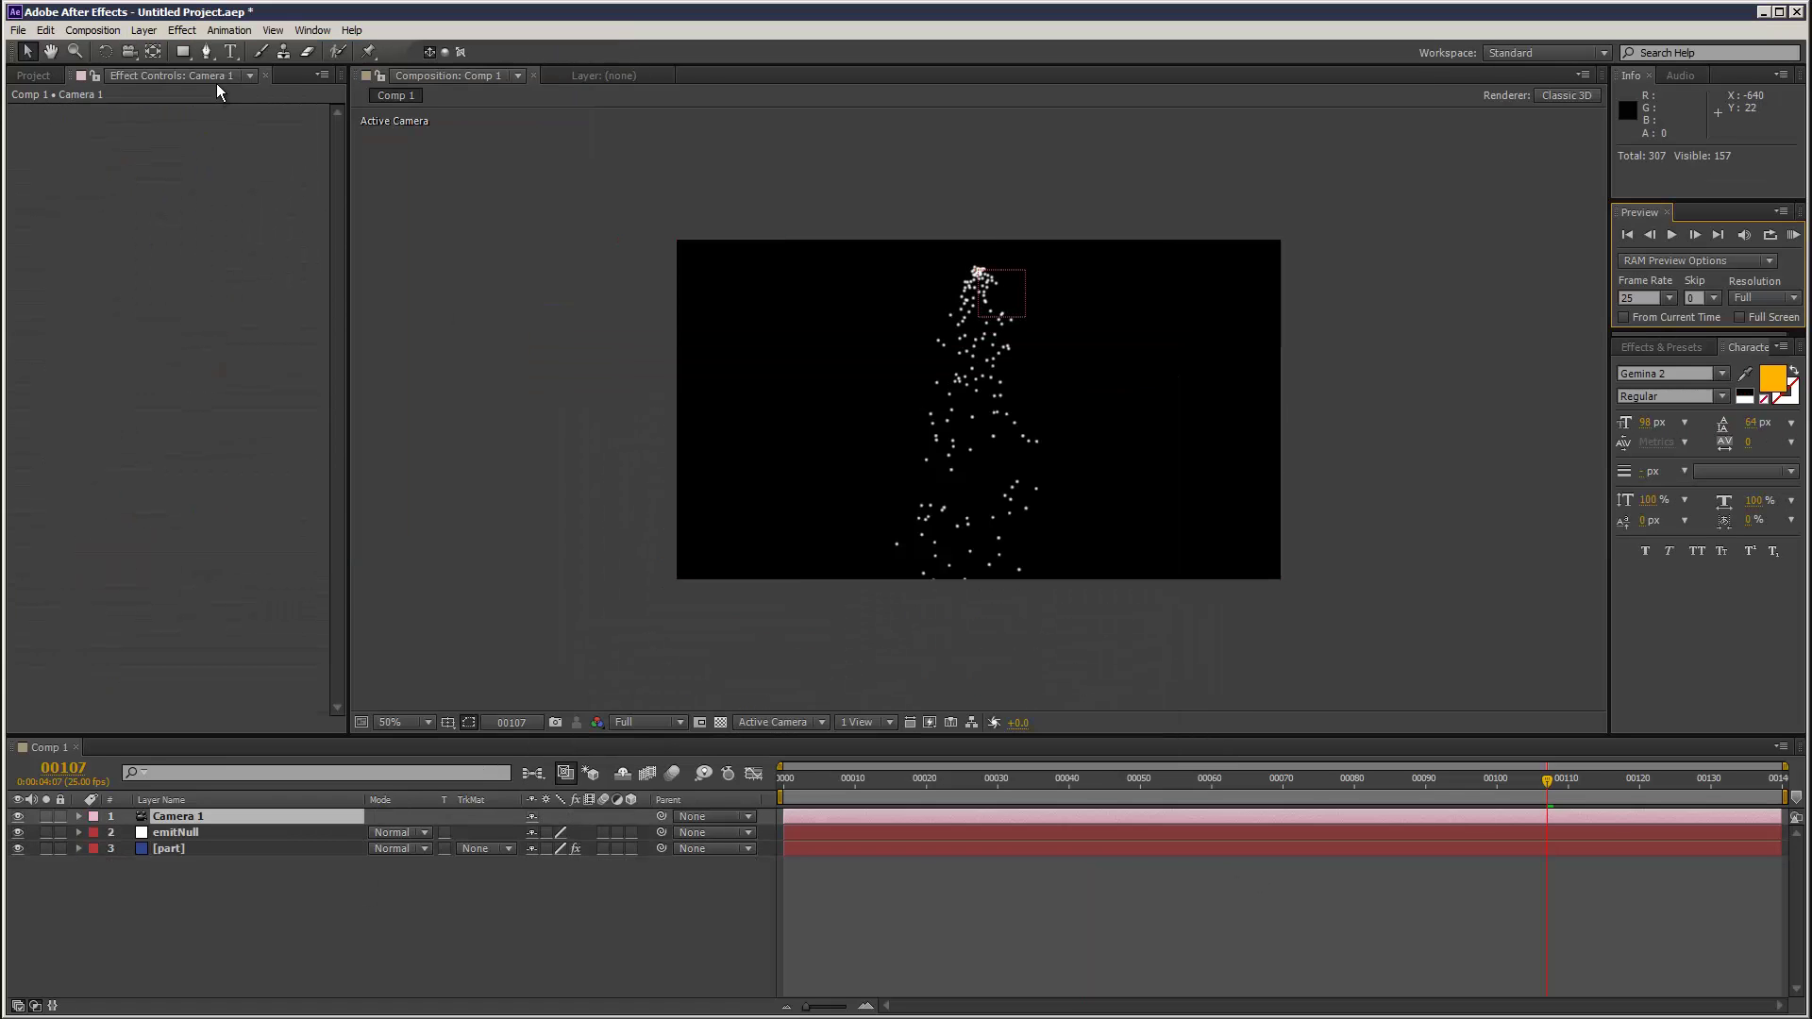
Add a null, Null 2, and make it Camera 1's parent.
click(145, 30)
mouse_move(189, 49)
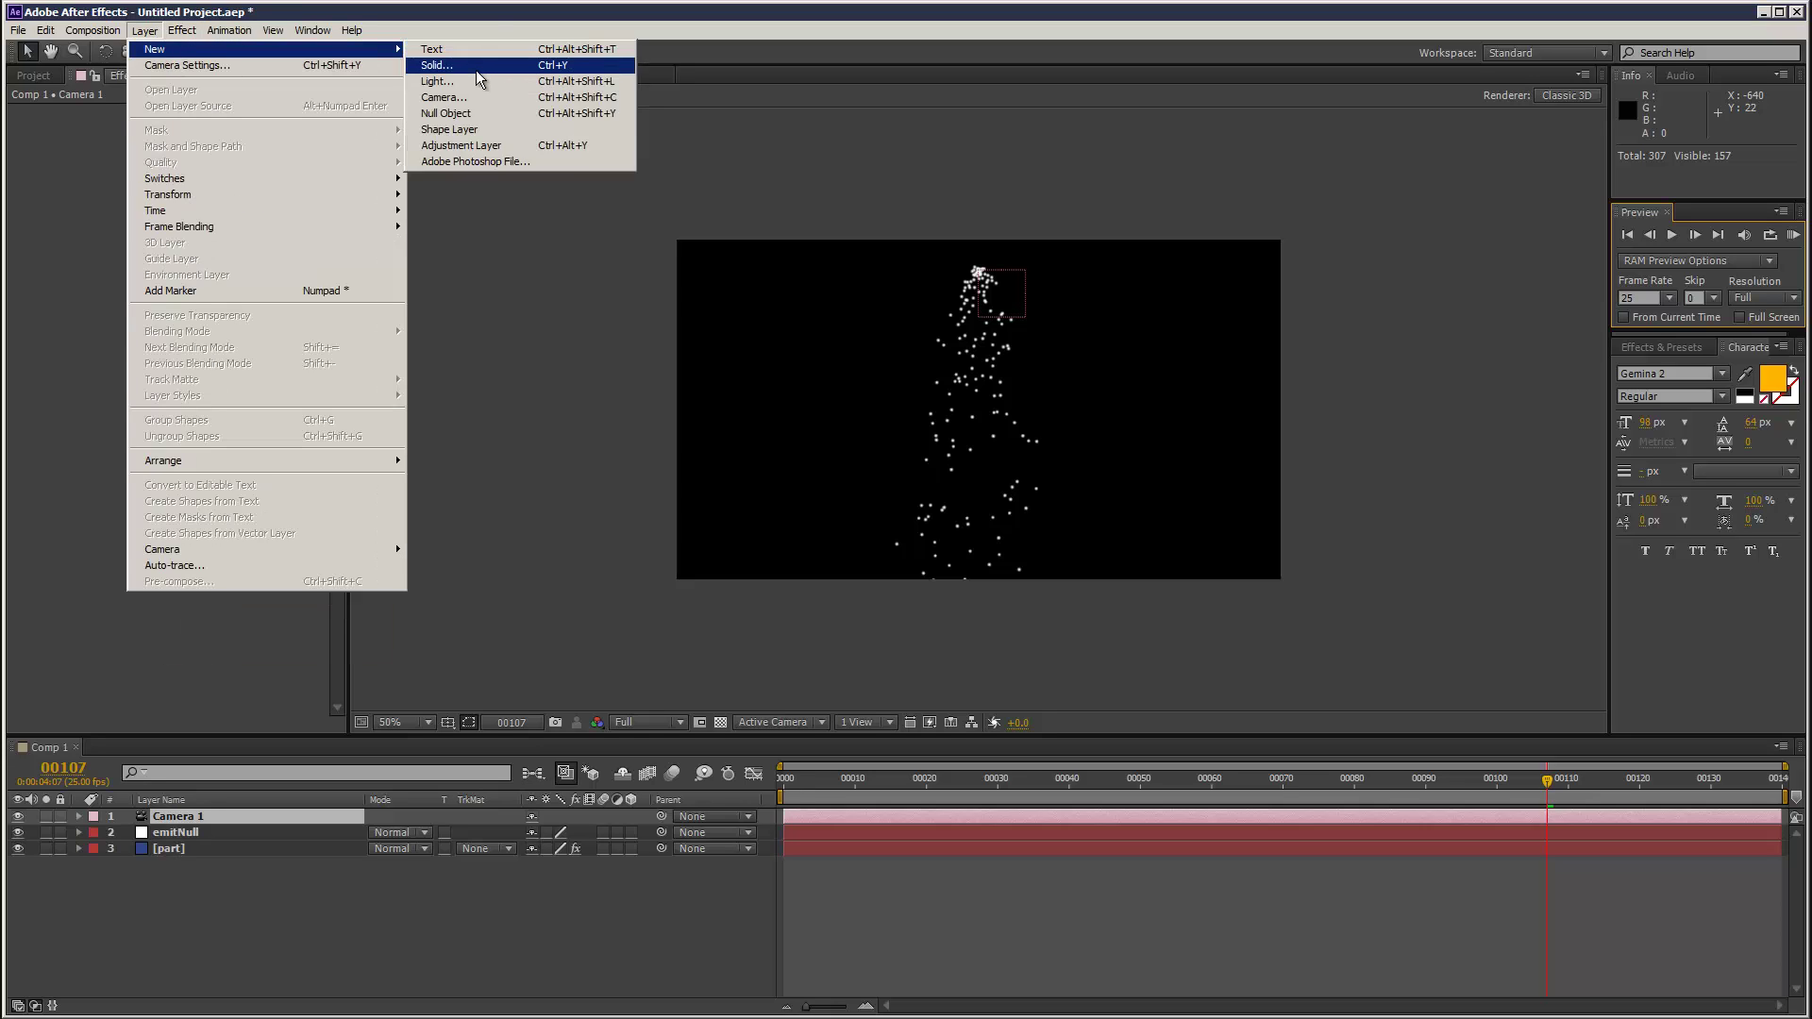
click(472, 113)
click(696, 859)
click(708, 974)
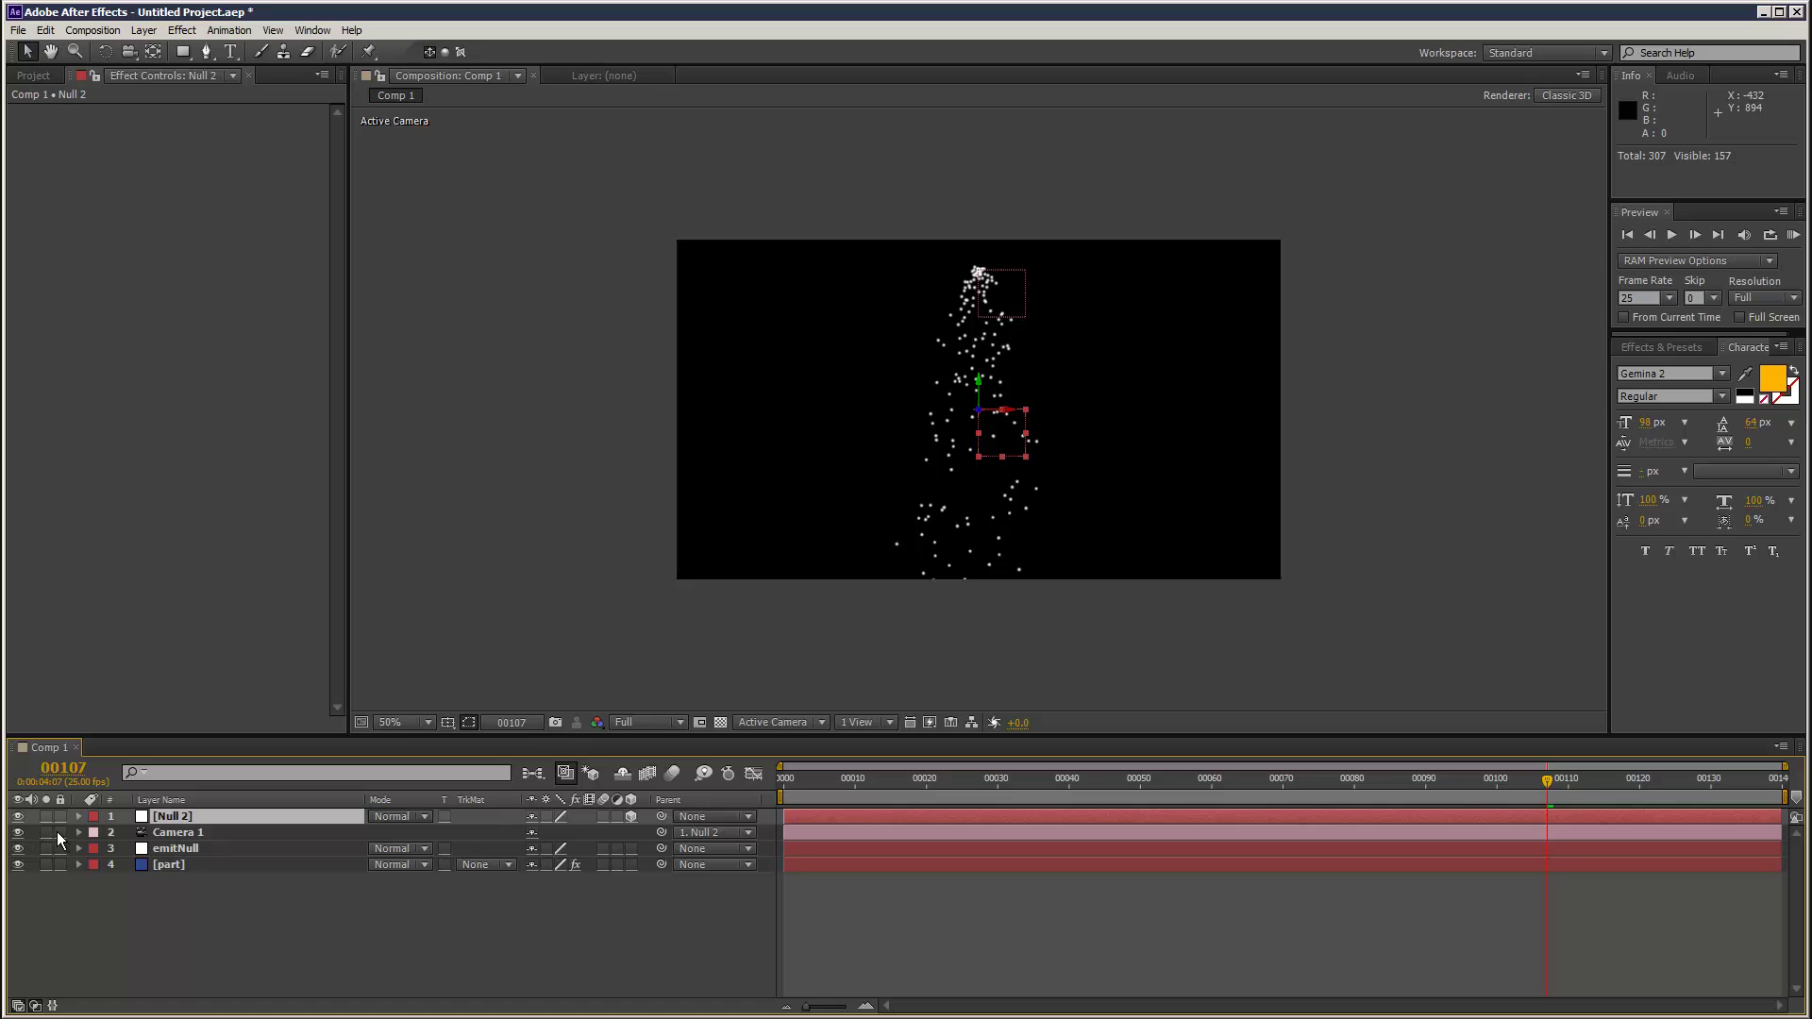
click(201, 813)
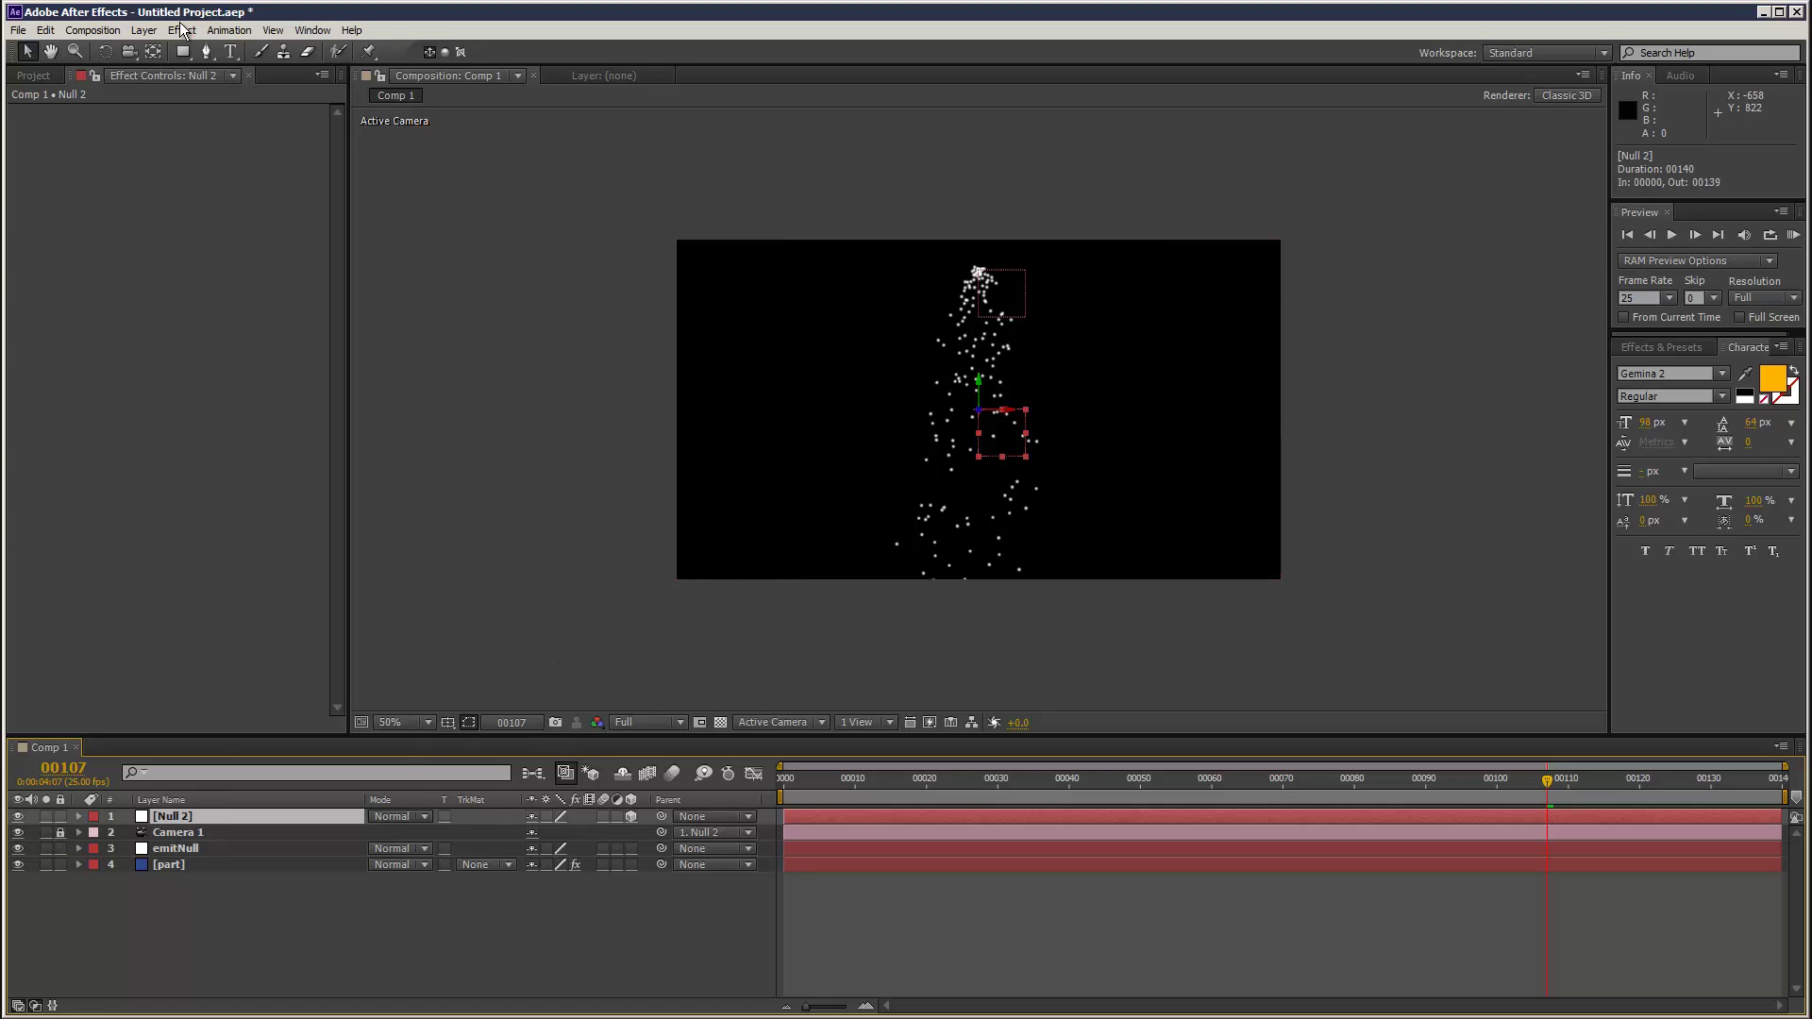
Start a new solid and edit its width in Solid Settings.
click(145, 29)
mouse_move(283, 50)
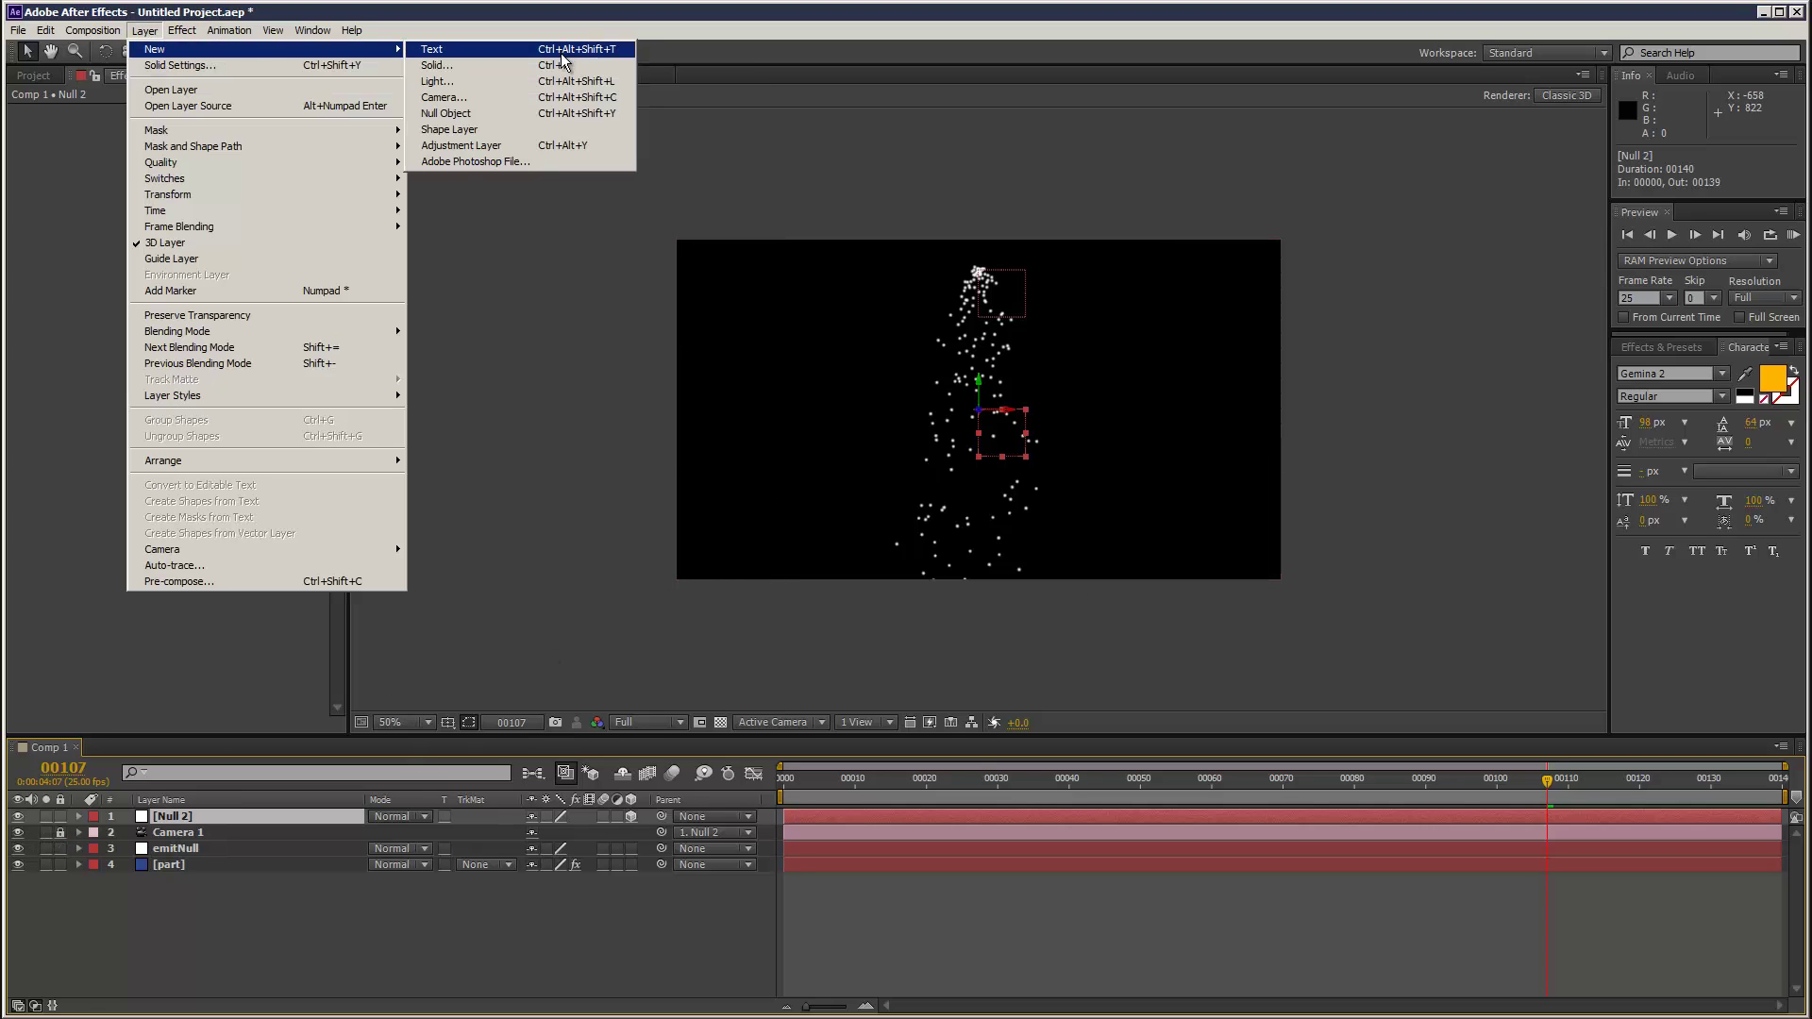
click(566, 66)
click(1103, 637)
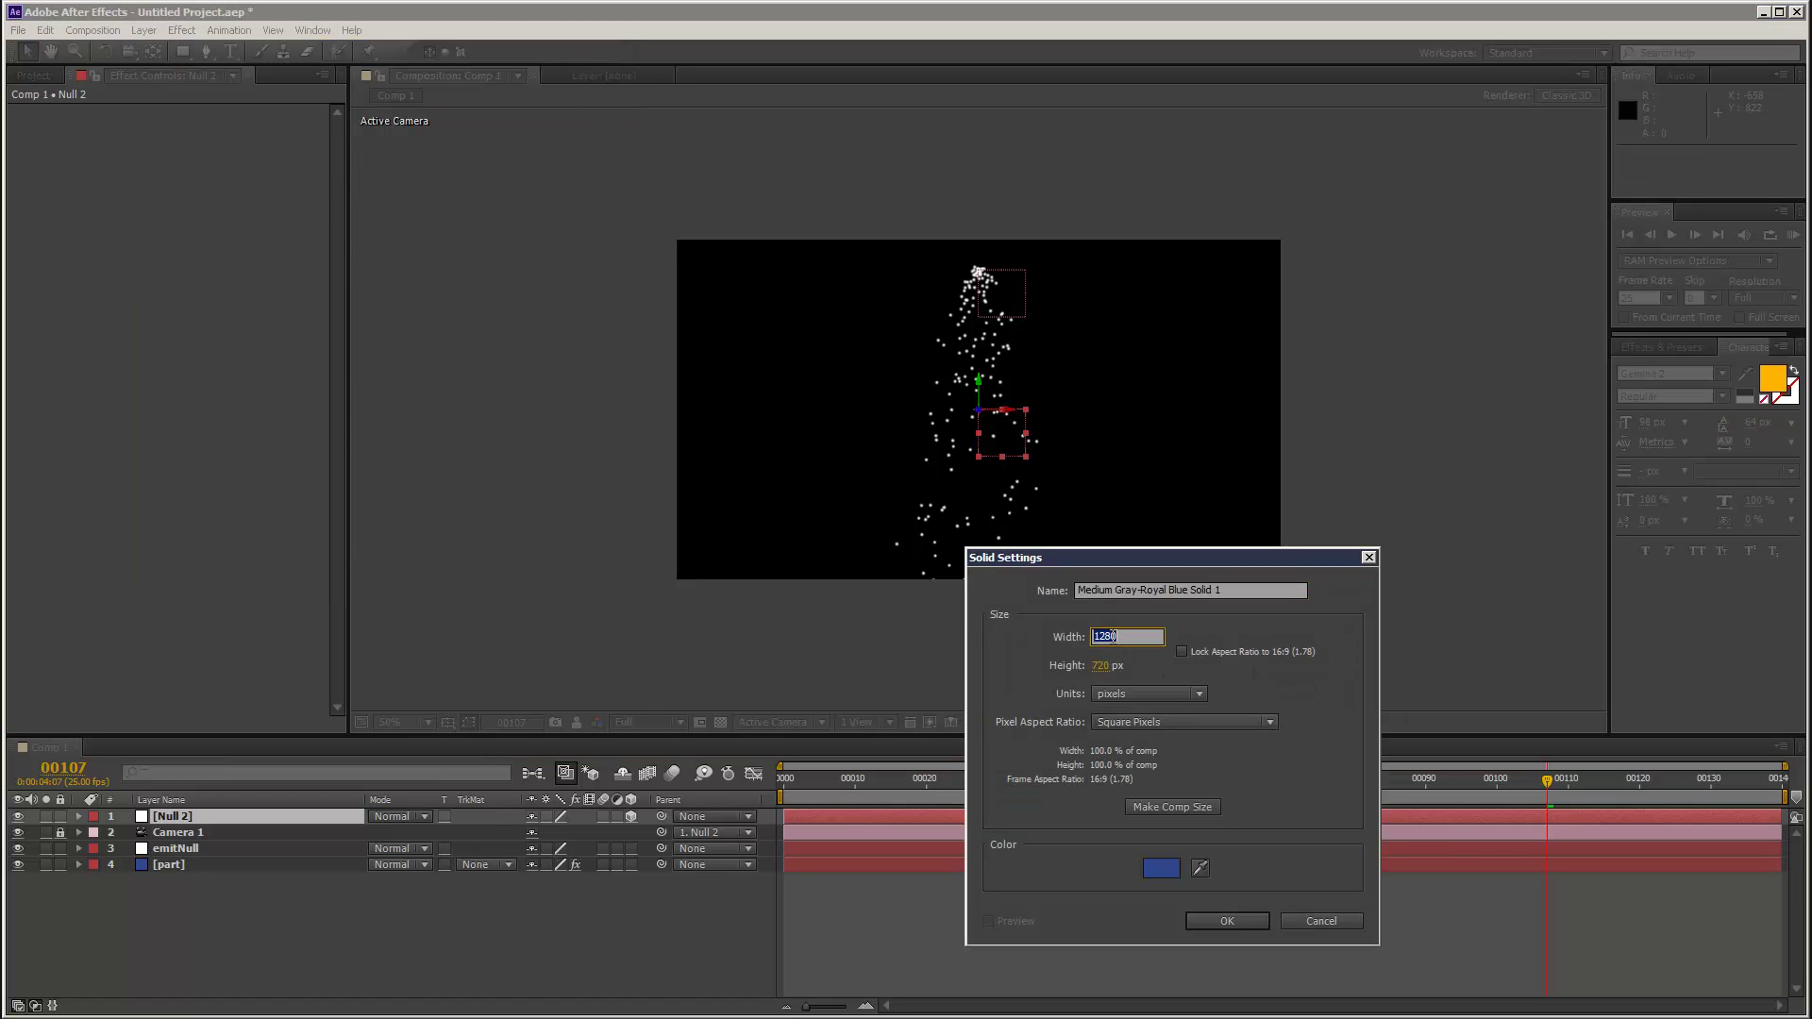
Create a 720 px wide solid named colPlane.
text(720)
click(1225, 767)
click(1232, 590)
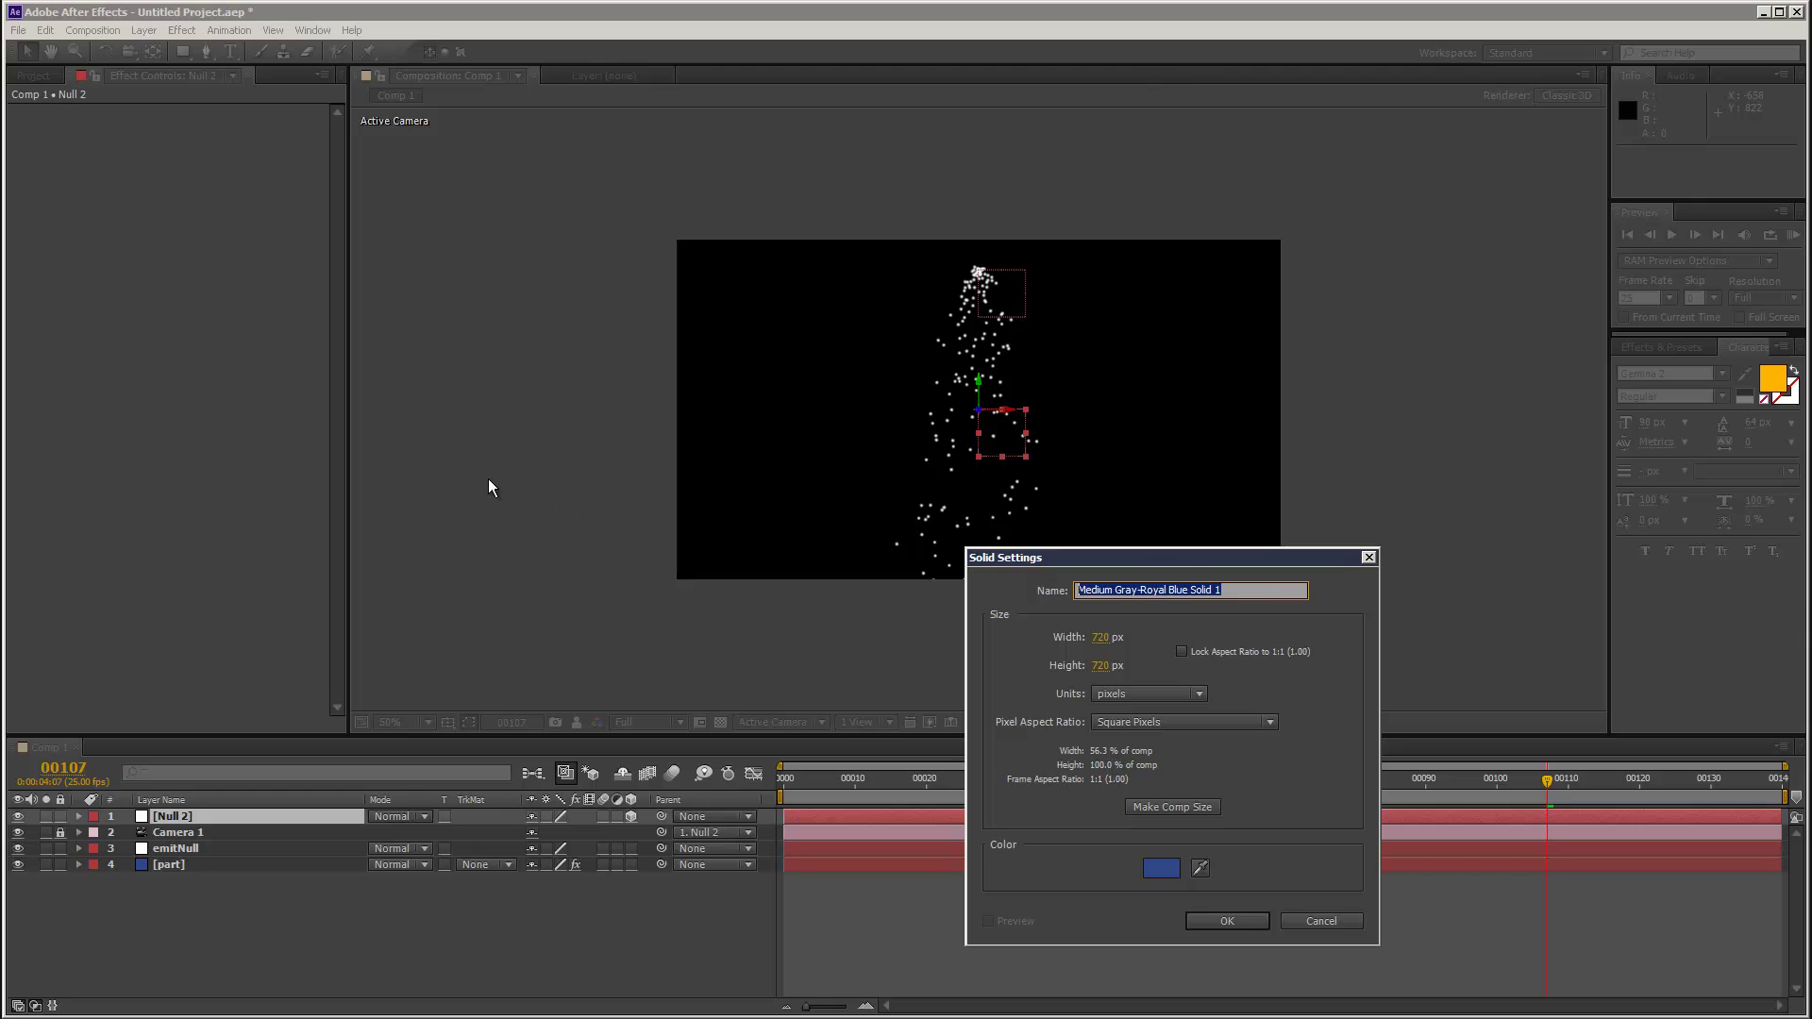
text(colPlane)
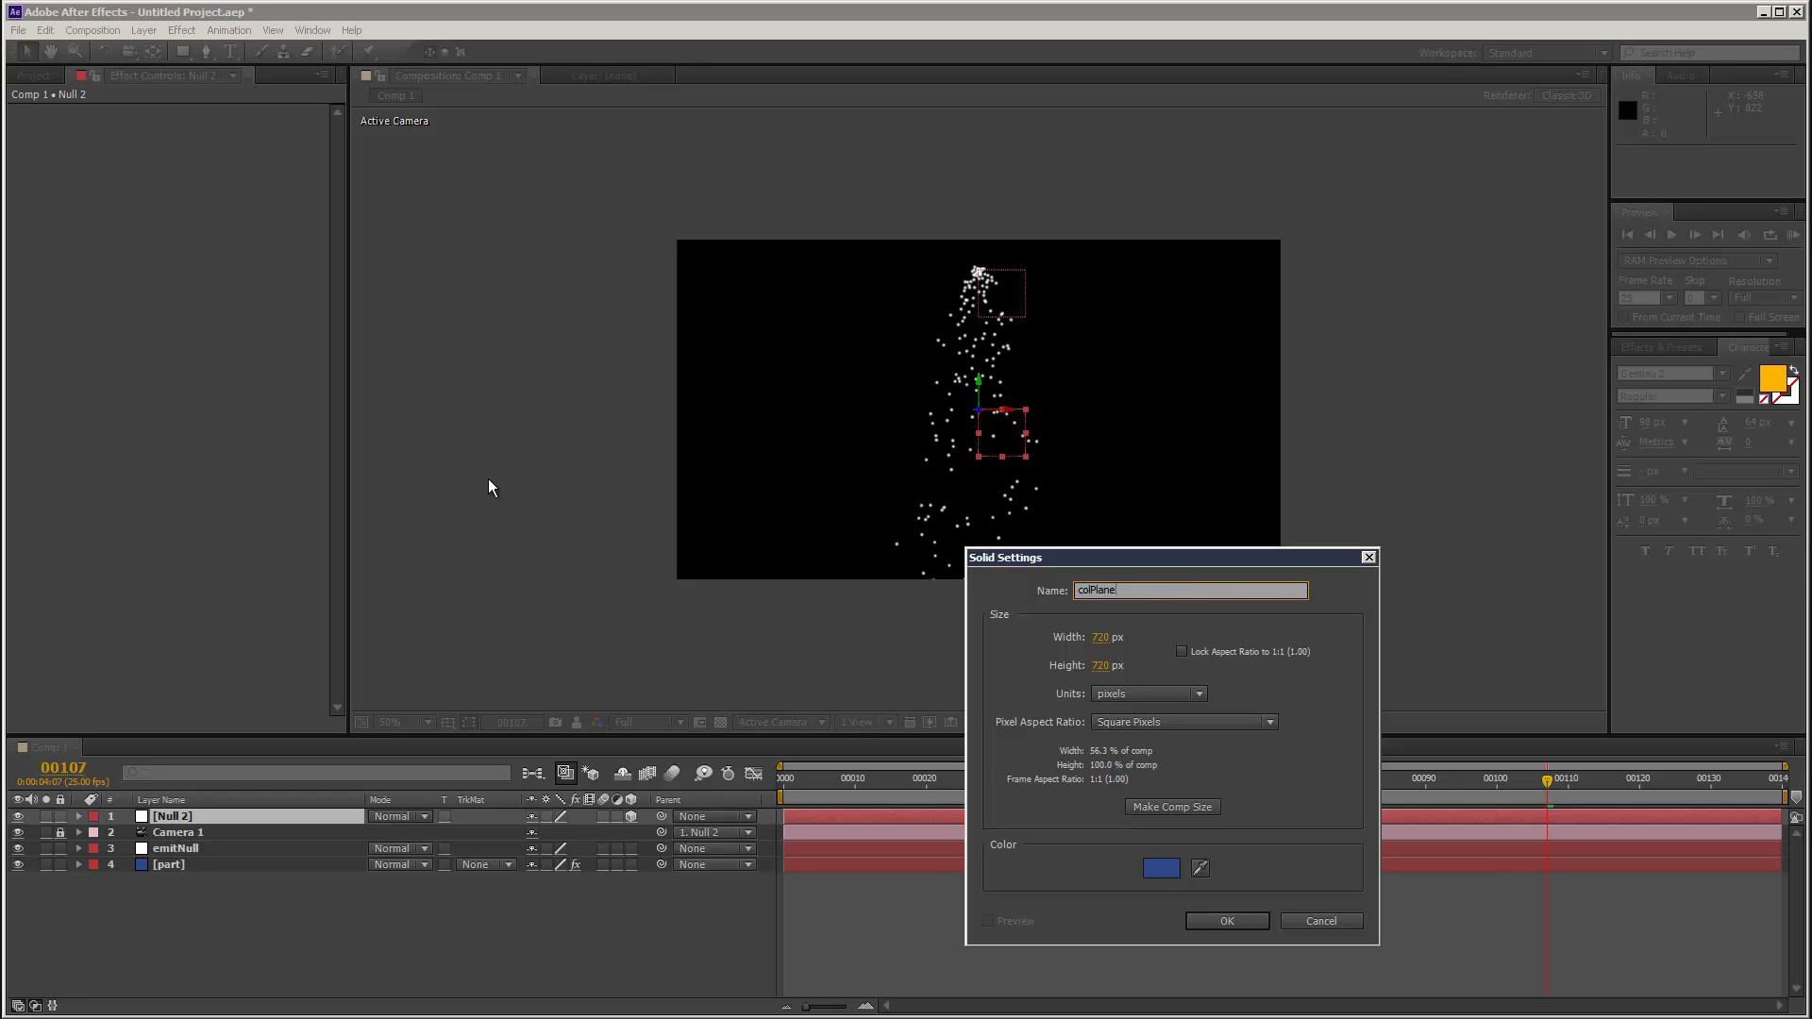
click(1202, 921)
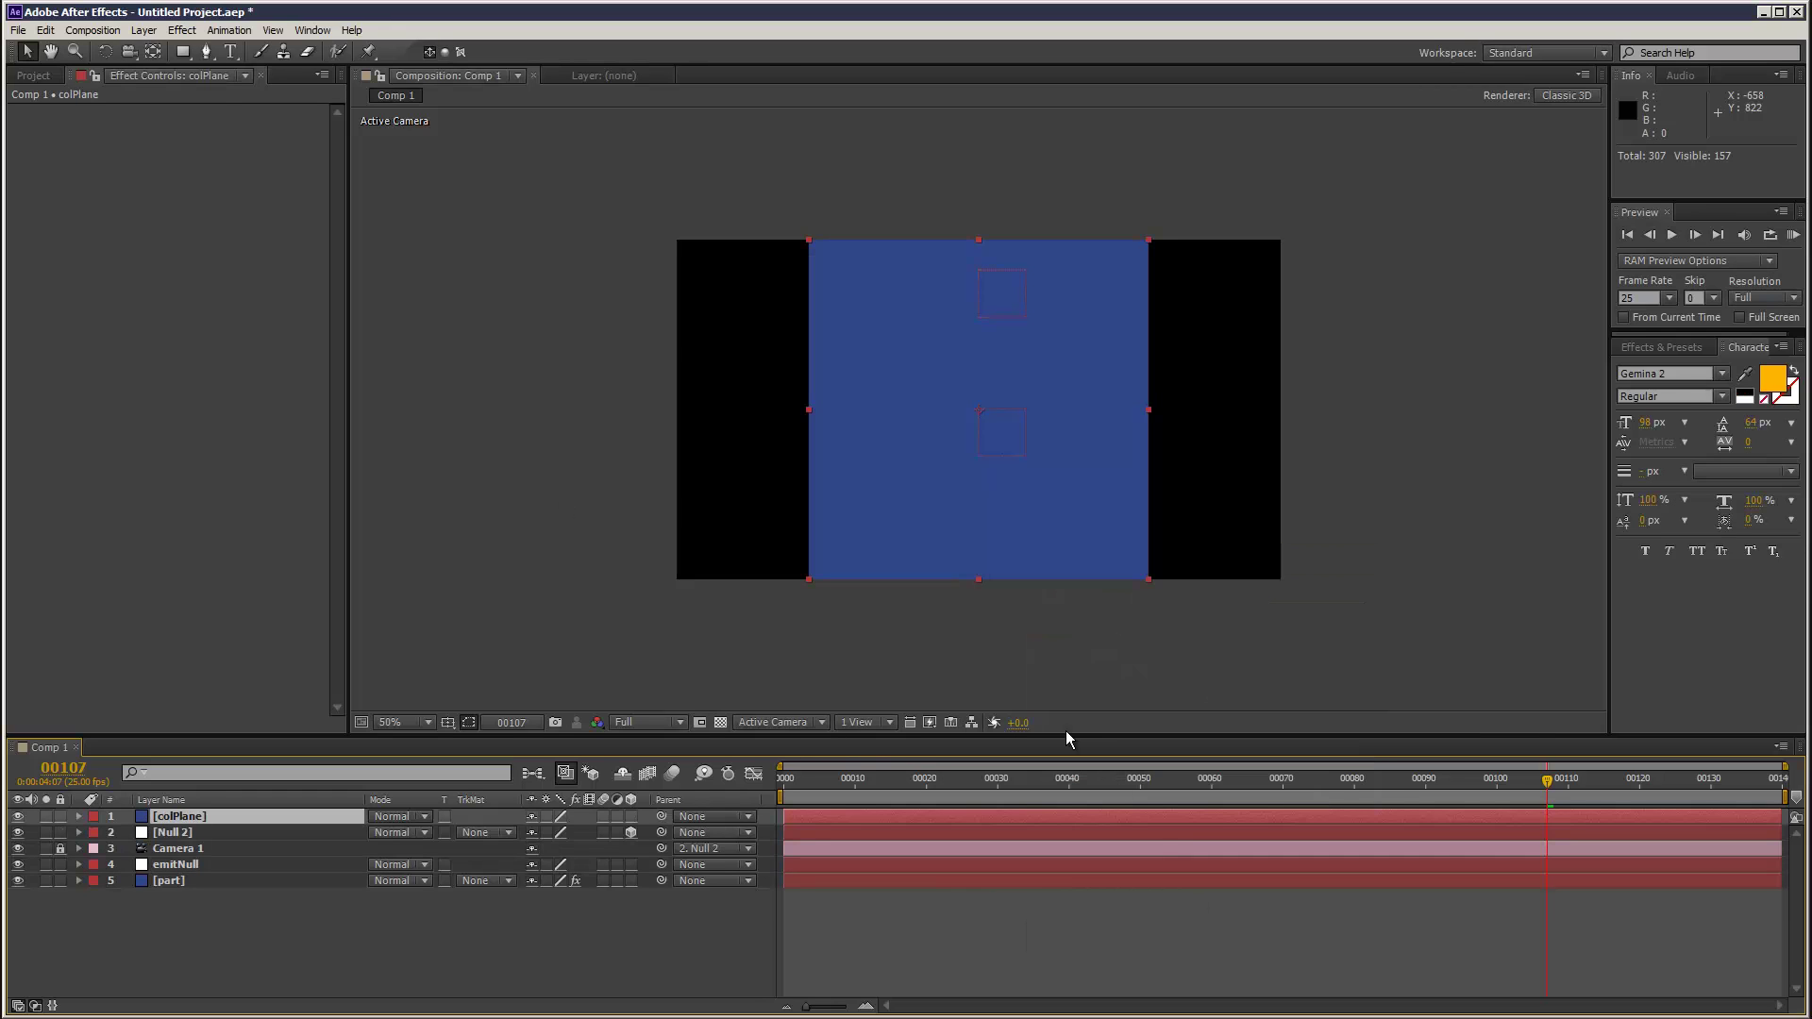
Move colPlane to the bottom, make it 3D, and tilt it to -75° X Rotation.
drag(246, 817, 249, 887)
click(206, 882)
key(r)
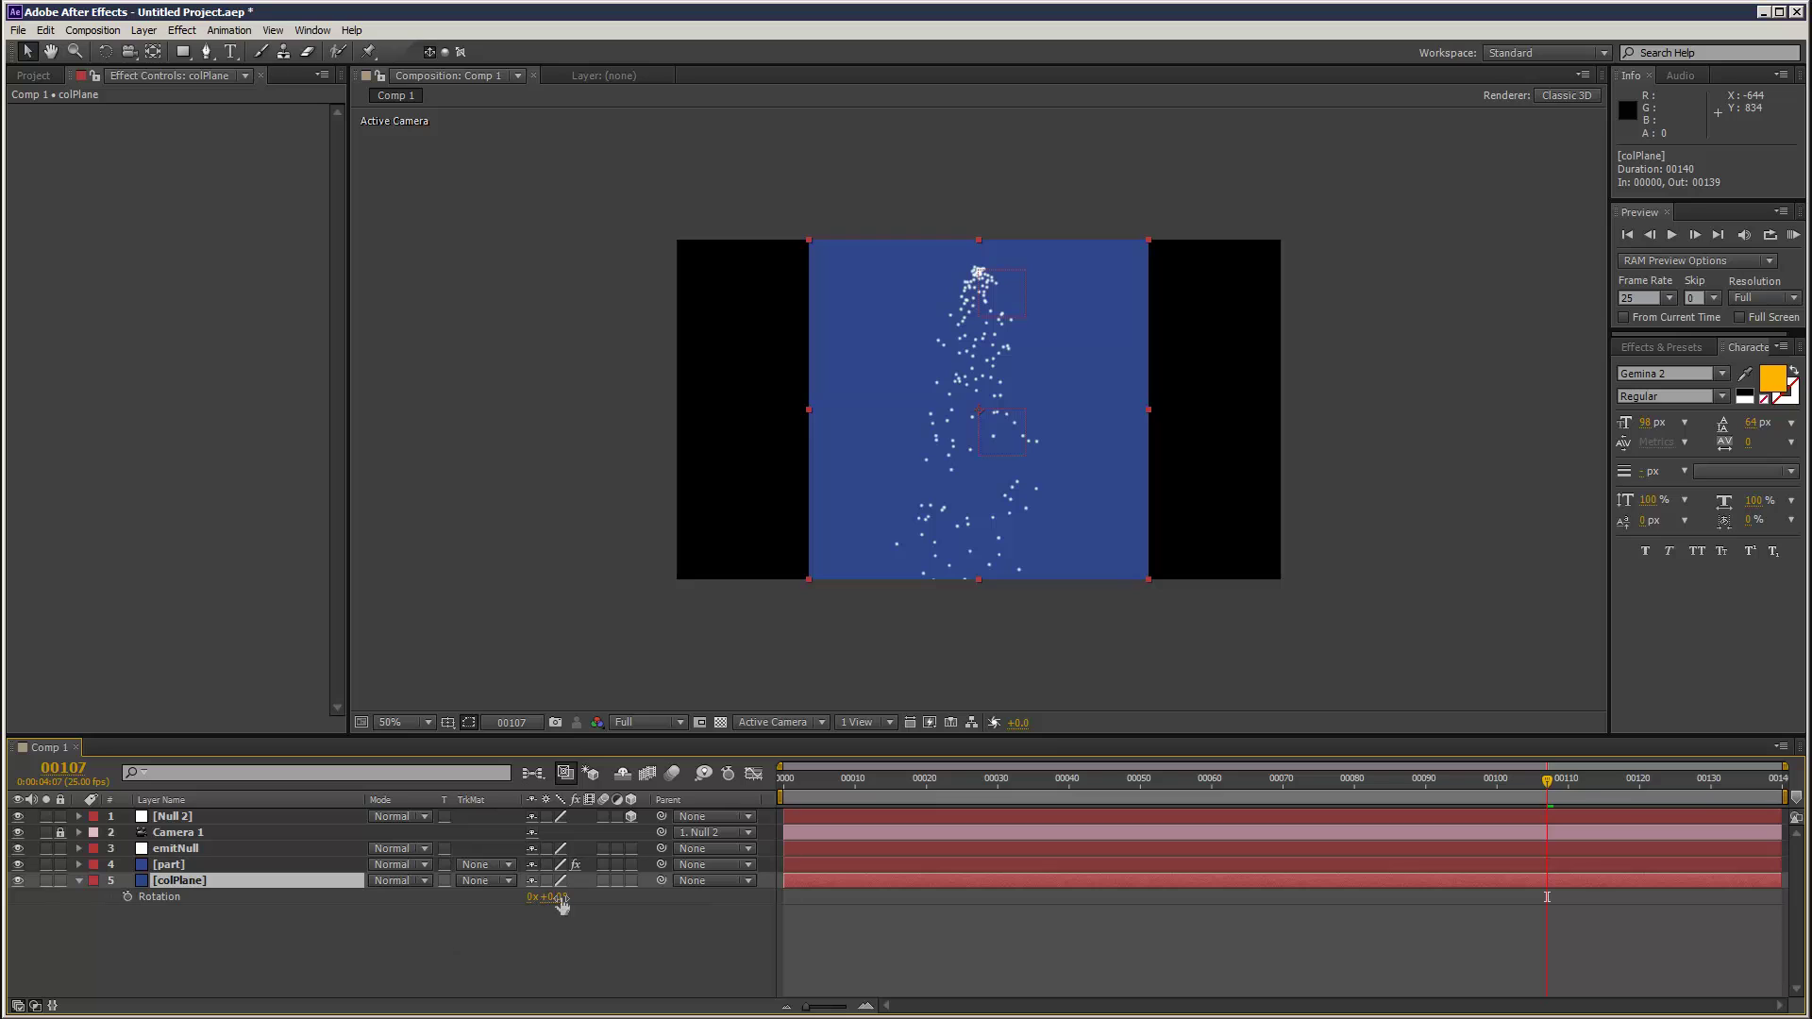
click(631, 880)
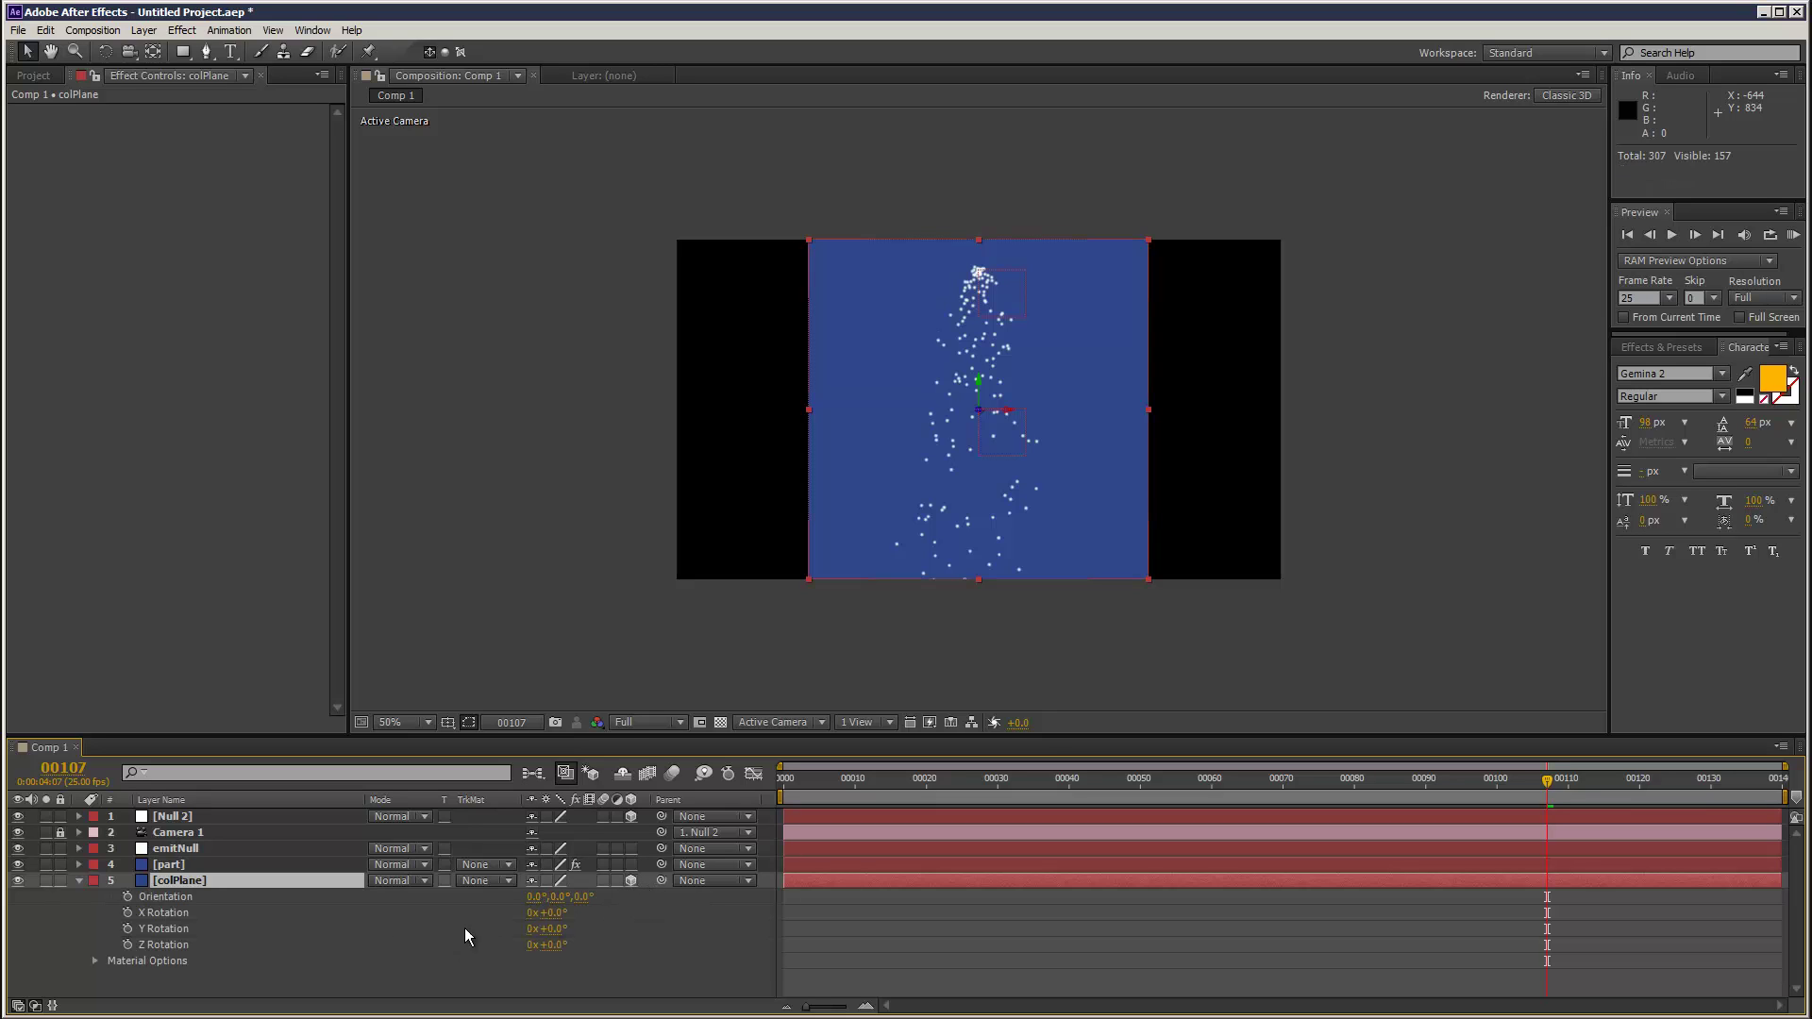
drag(547, 912, 421, 841)
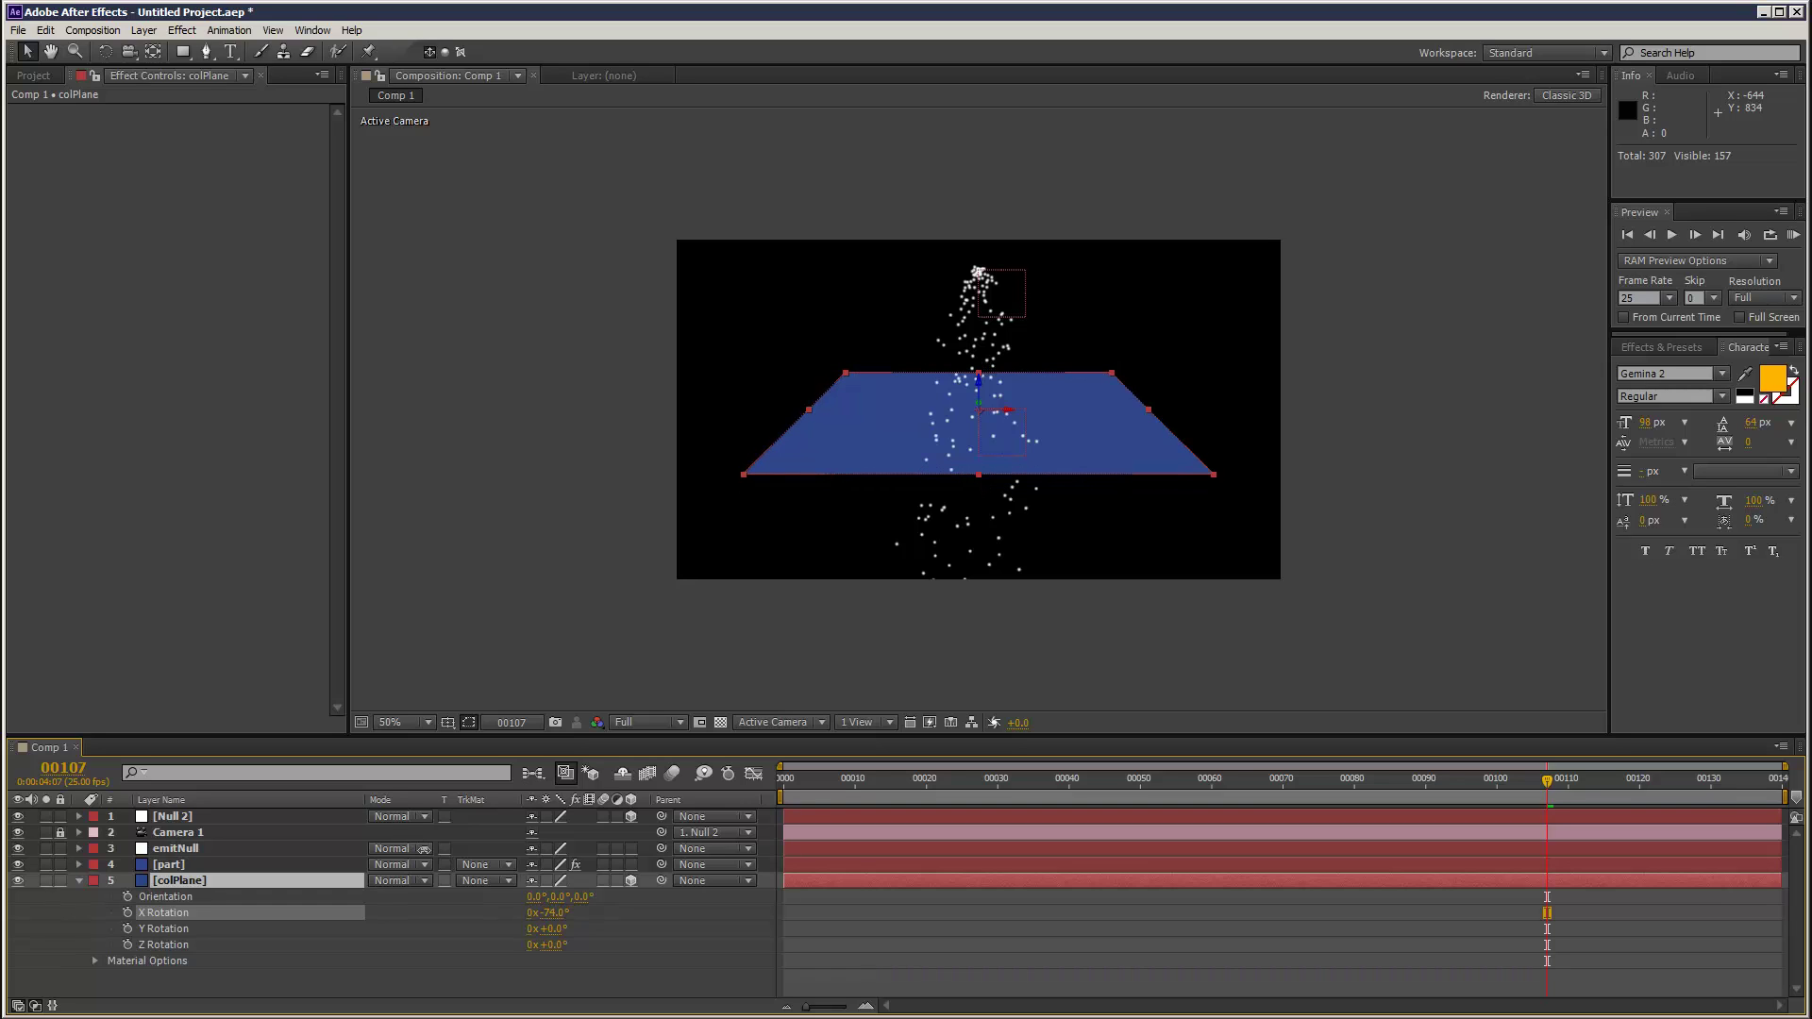
click(190, 862)
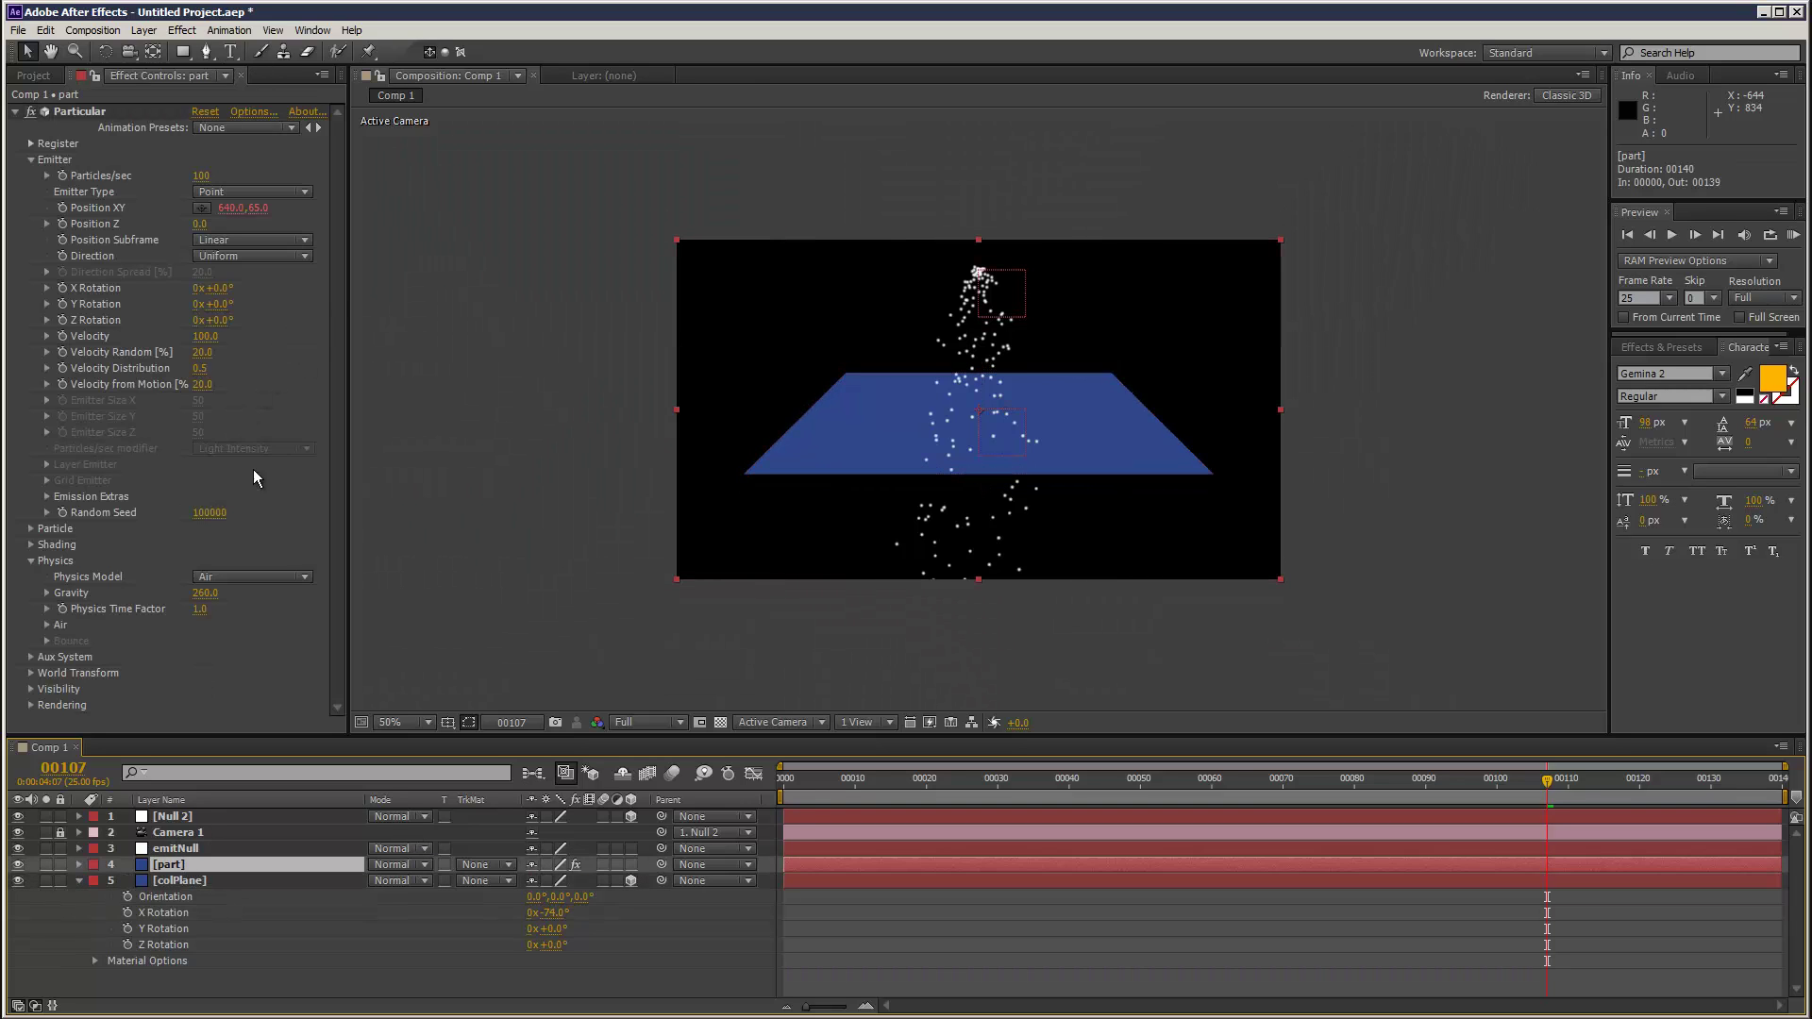
Set Particular's Physics Model to Bounce with colPlane as the Floor Layer.
click(194, 578)
click(222, 612)
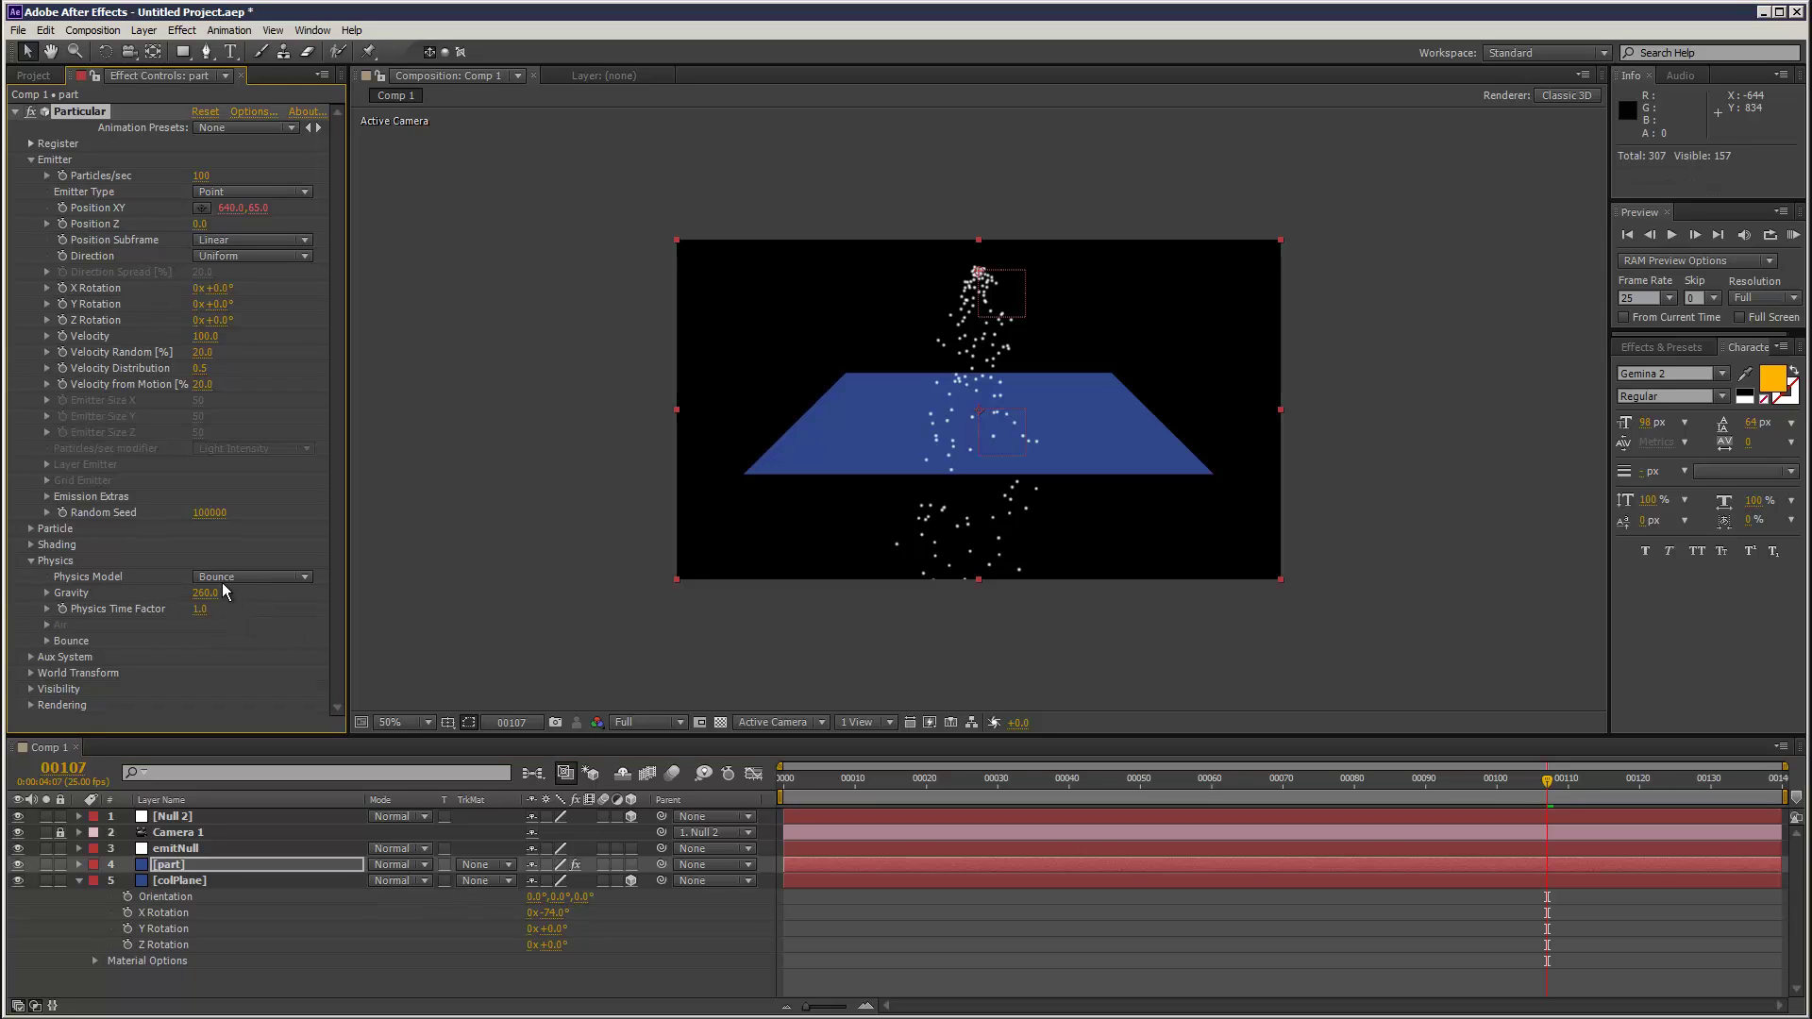
click(45, 640)
drag(336, 581, 336, 659)
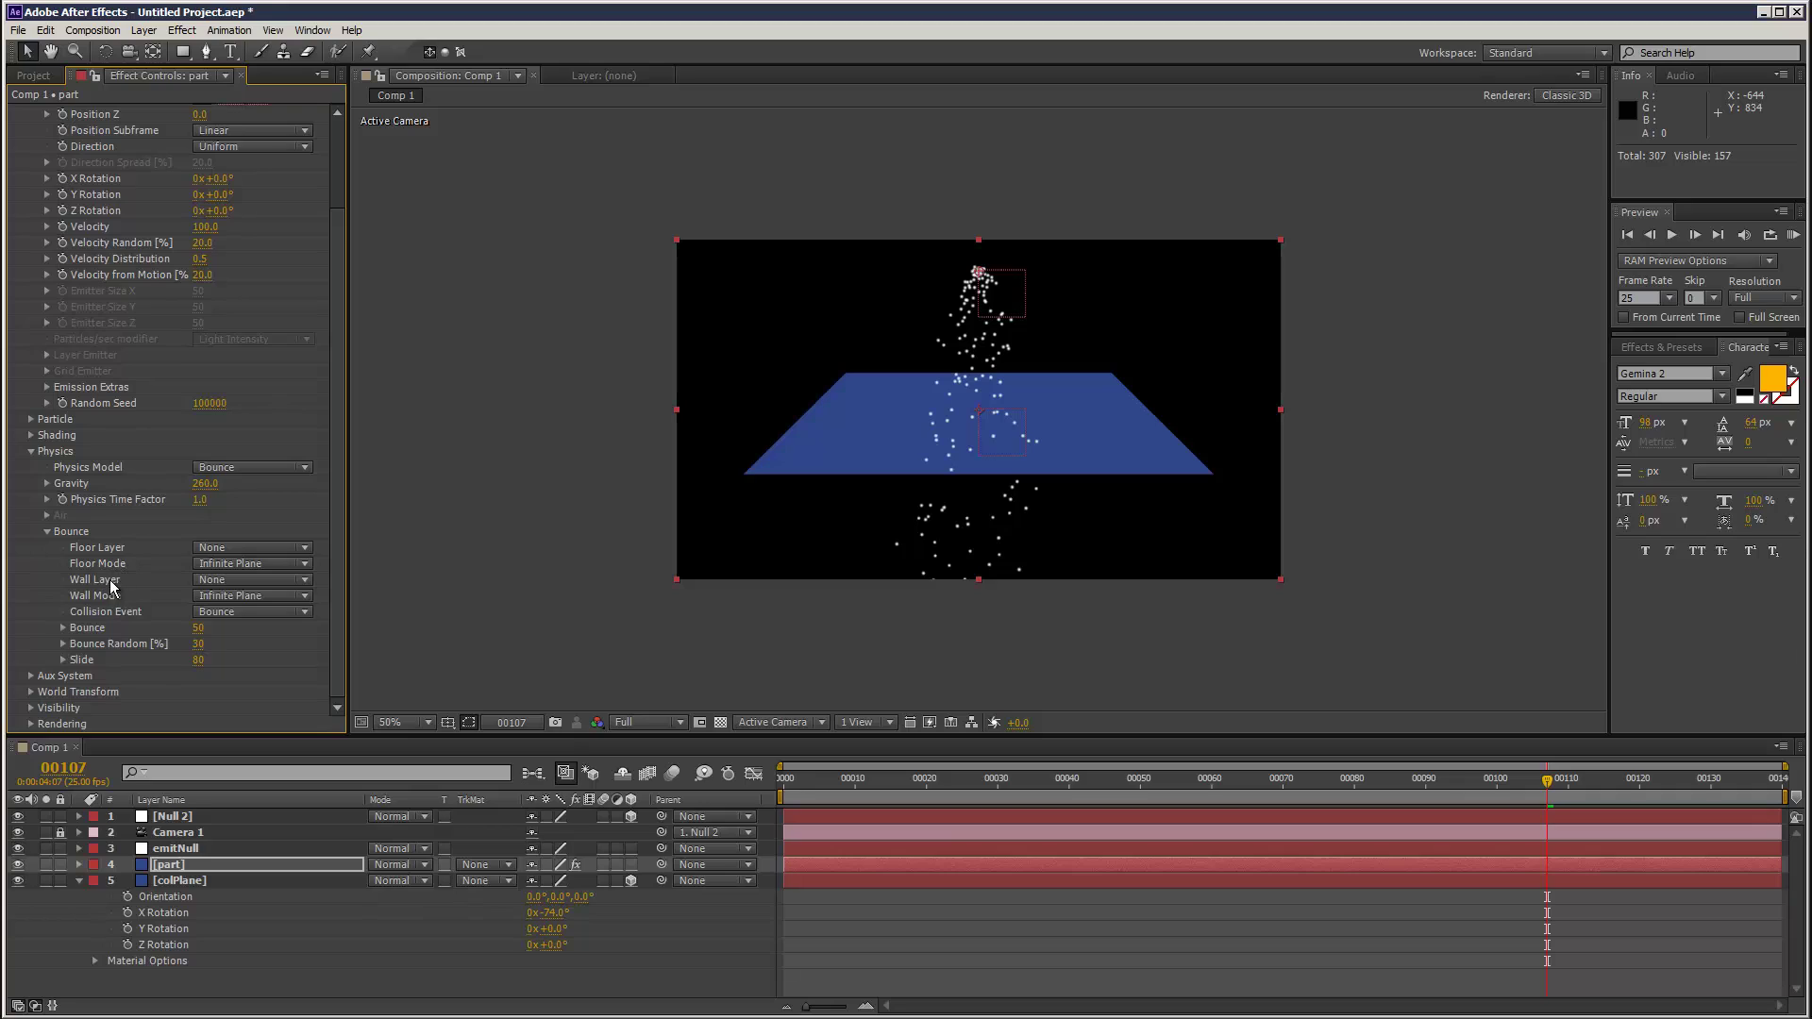
click(226, 579)
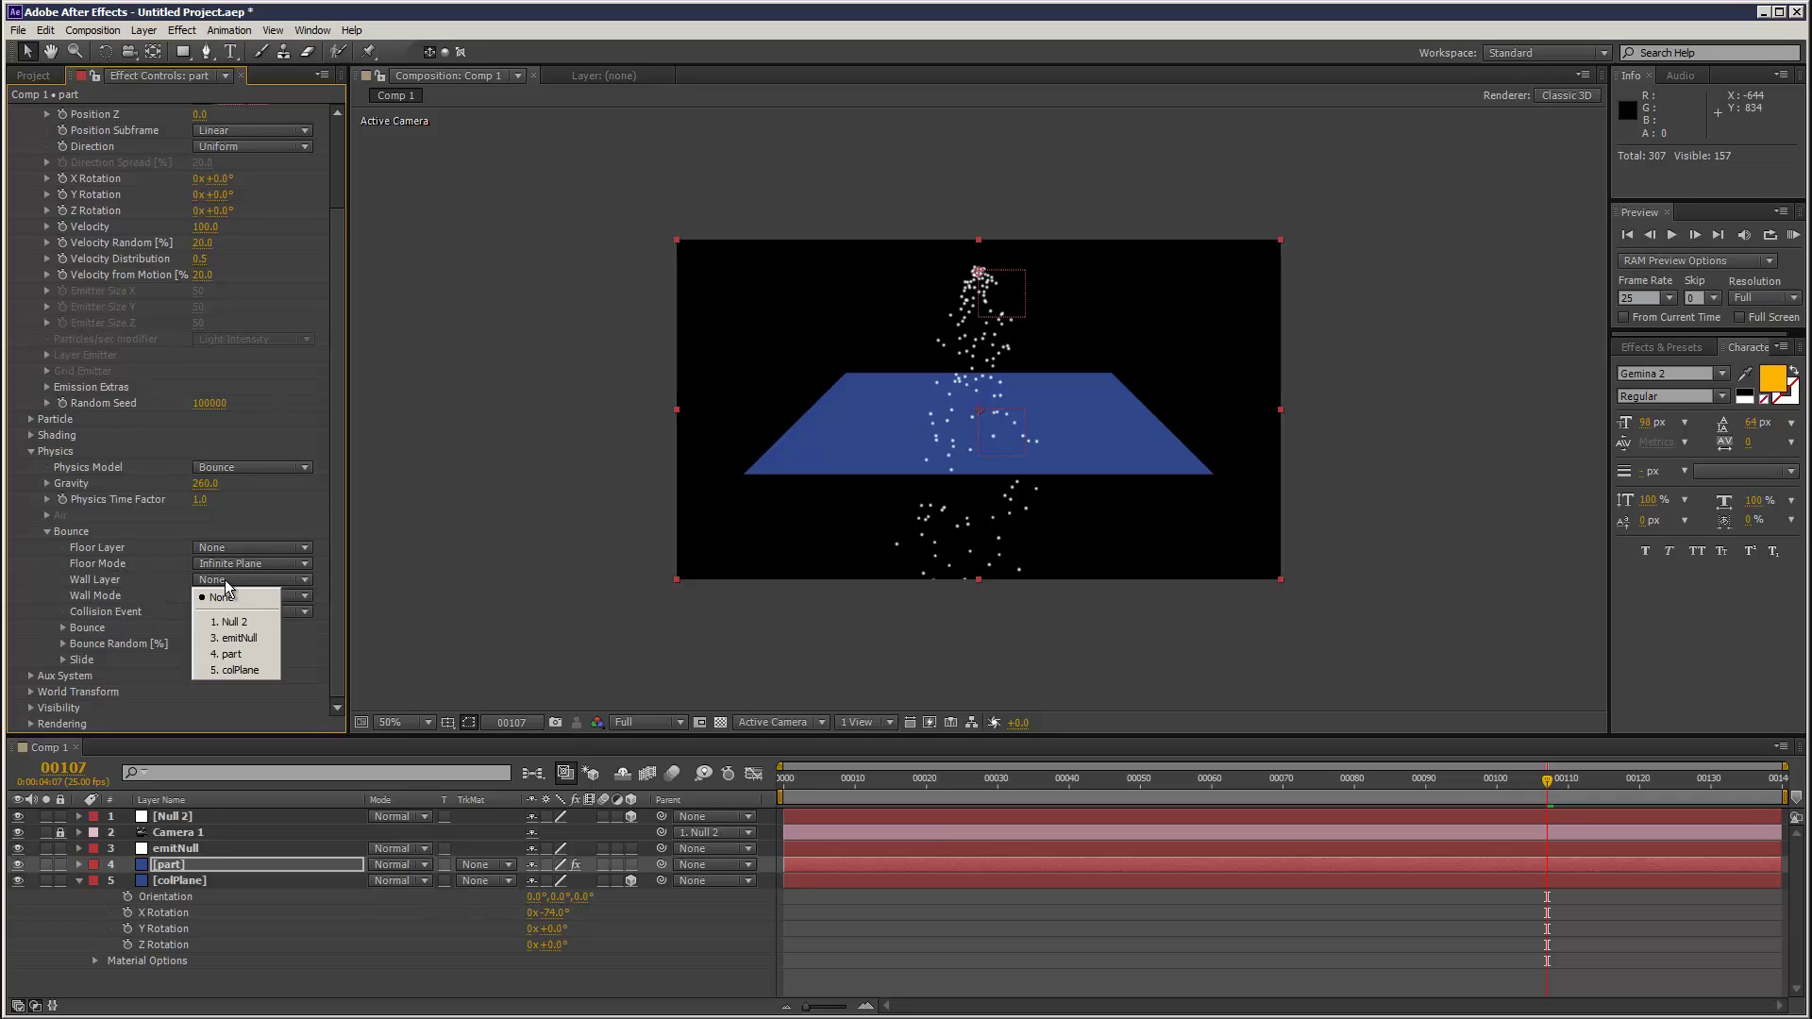
click(122, 578)
click(234, 547)
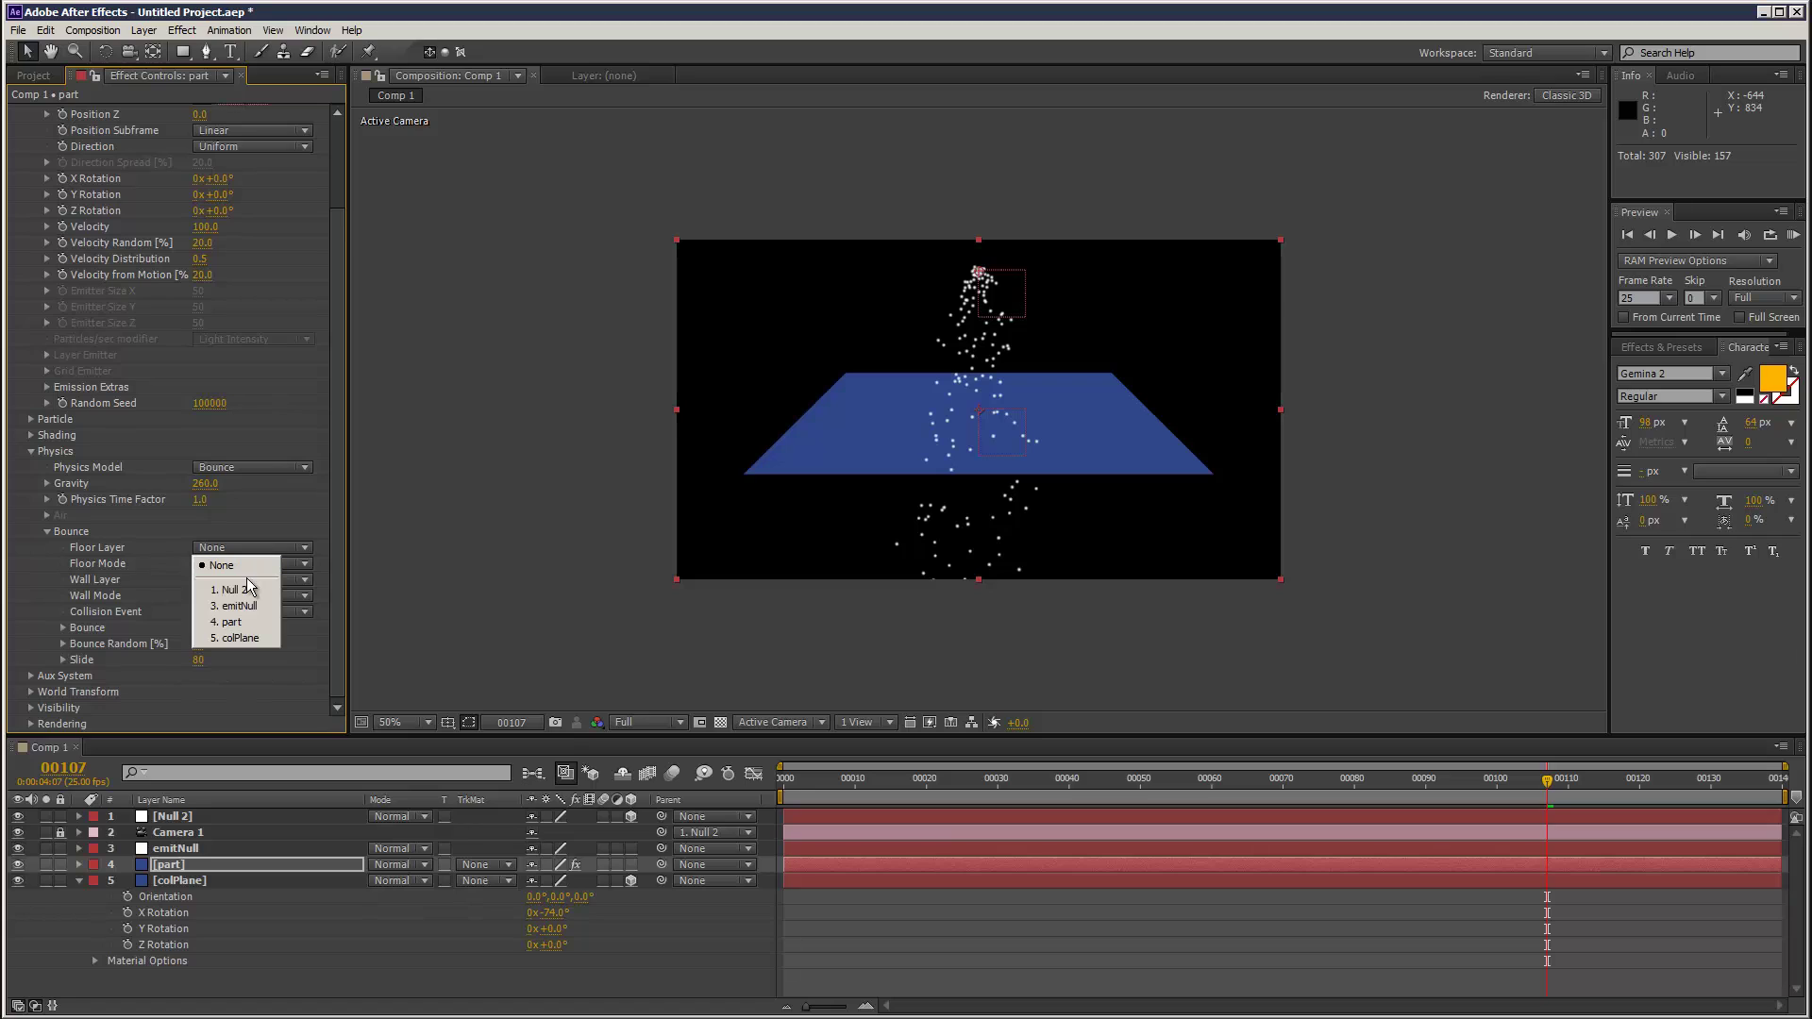
click(254, 640)
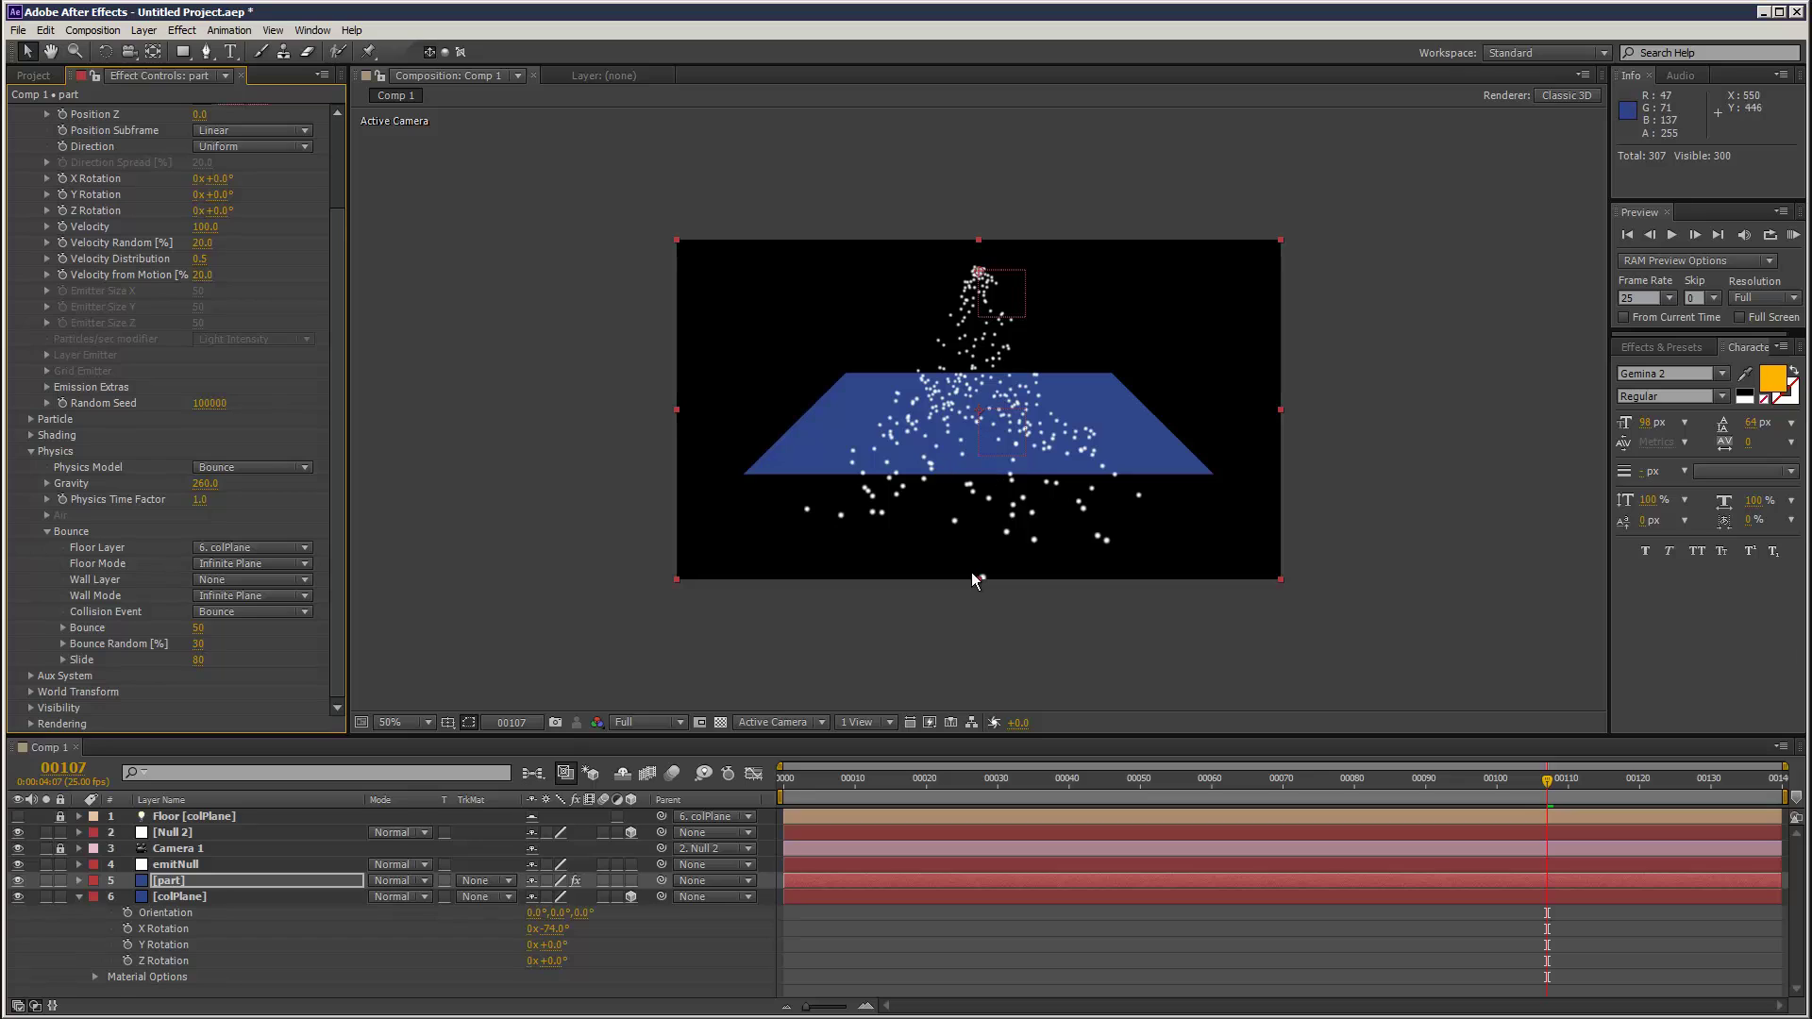
Rotate Null 2 to 51° Y Rotation and preview the bouncing particles.
click(196, 834)
key(r)
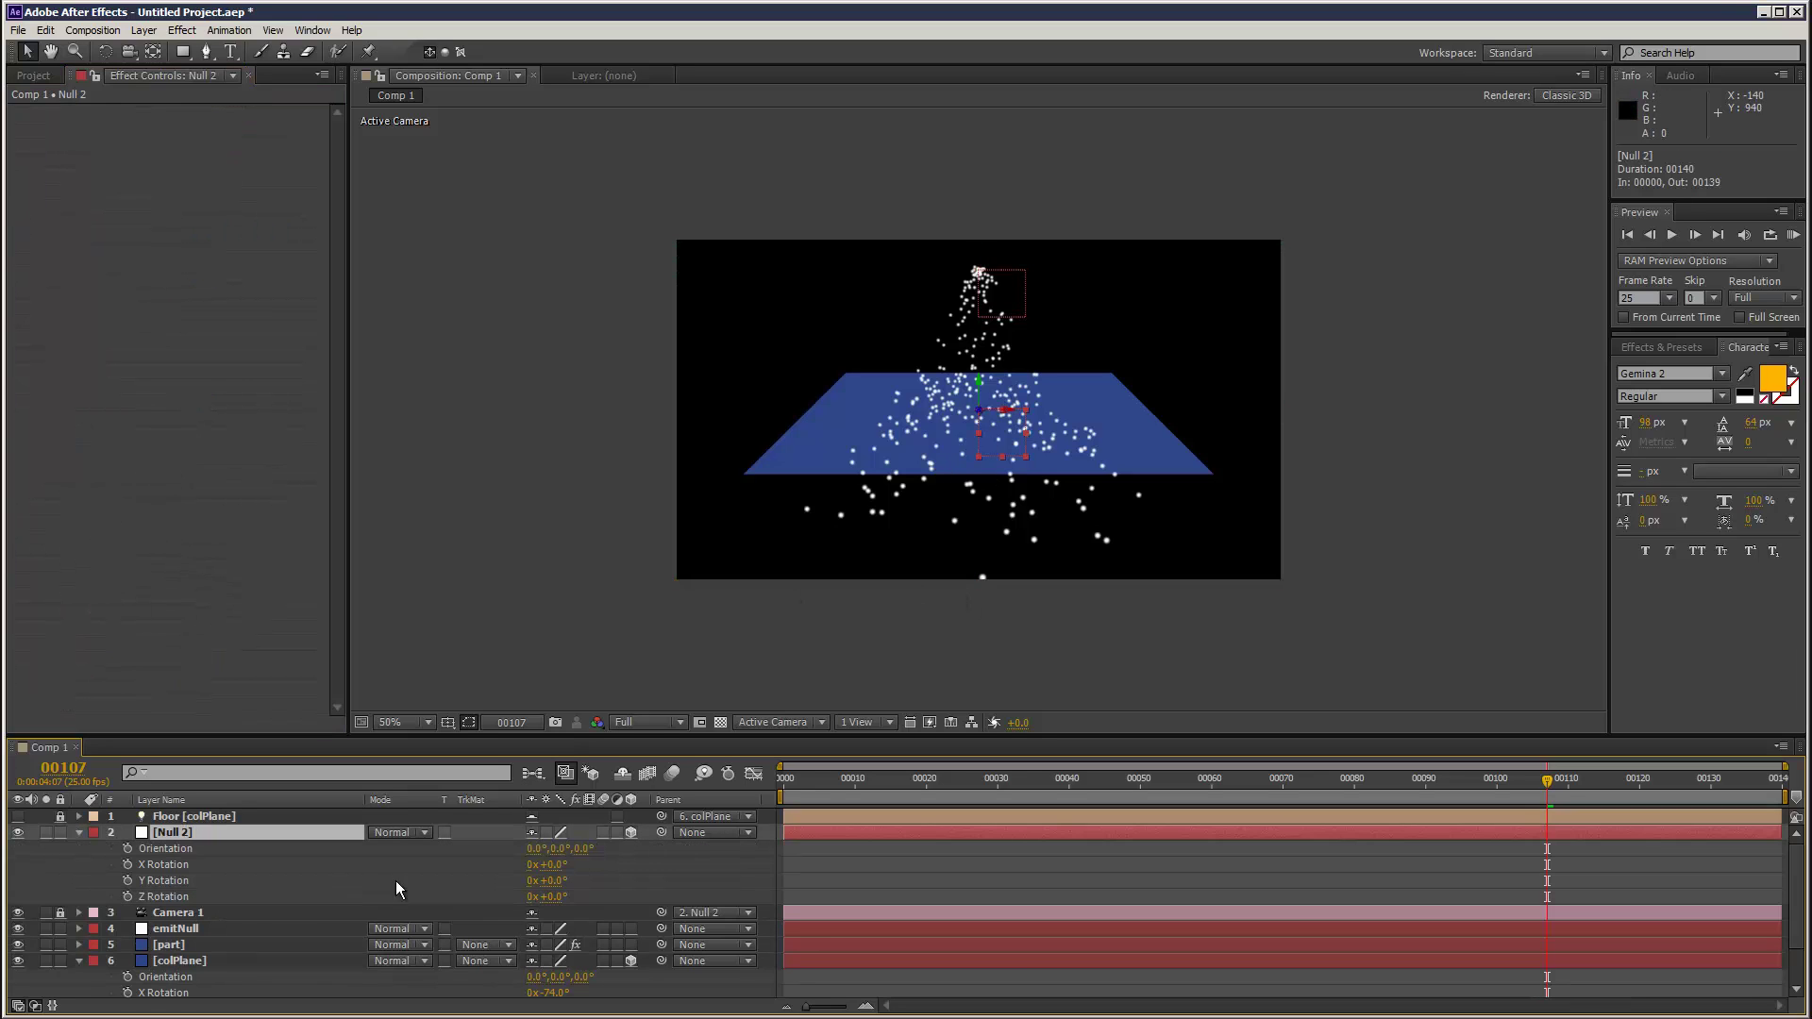
drag(551, 880, 599, 880)
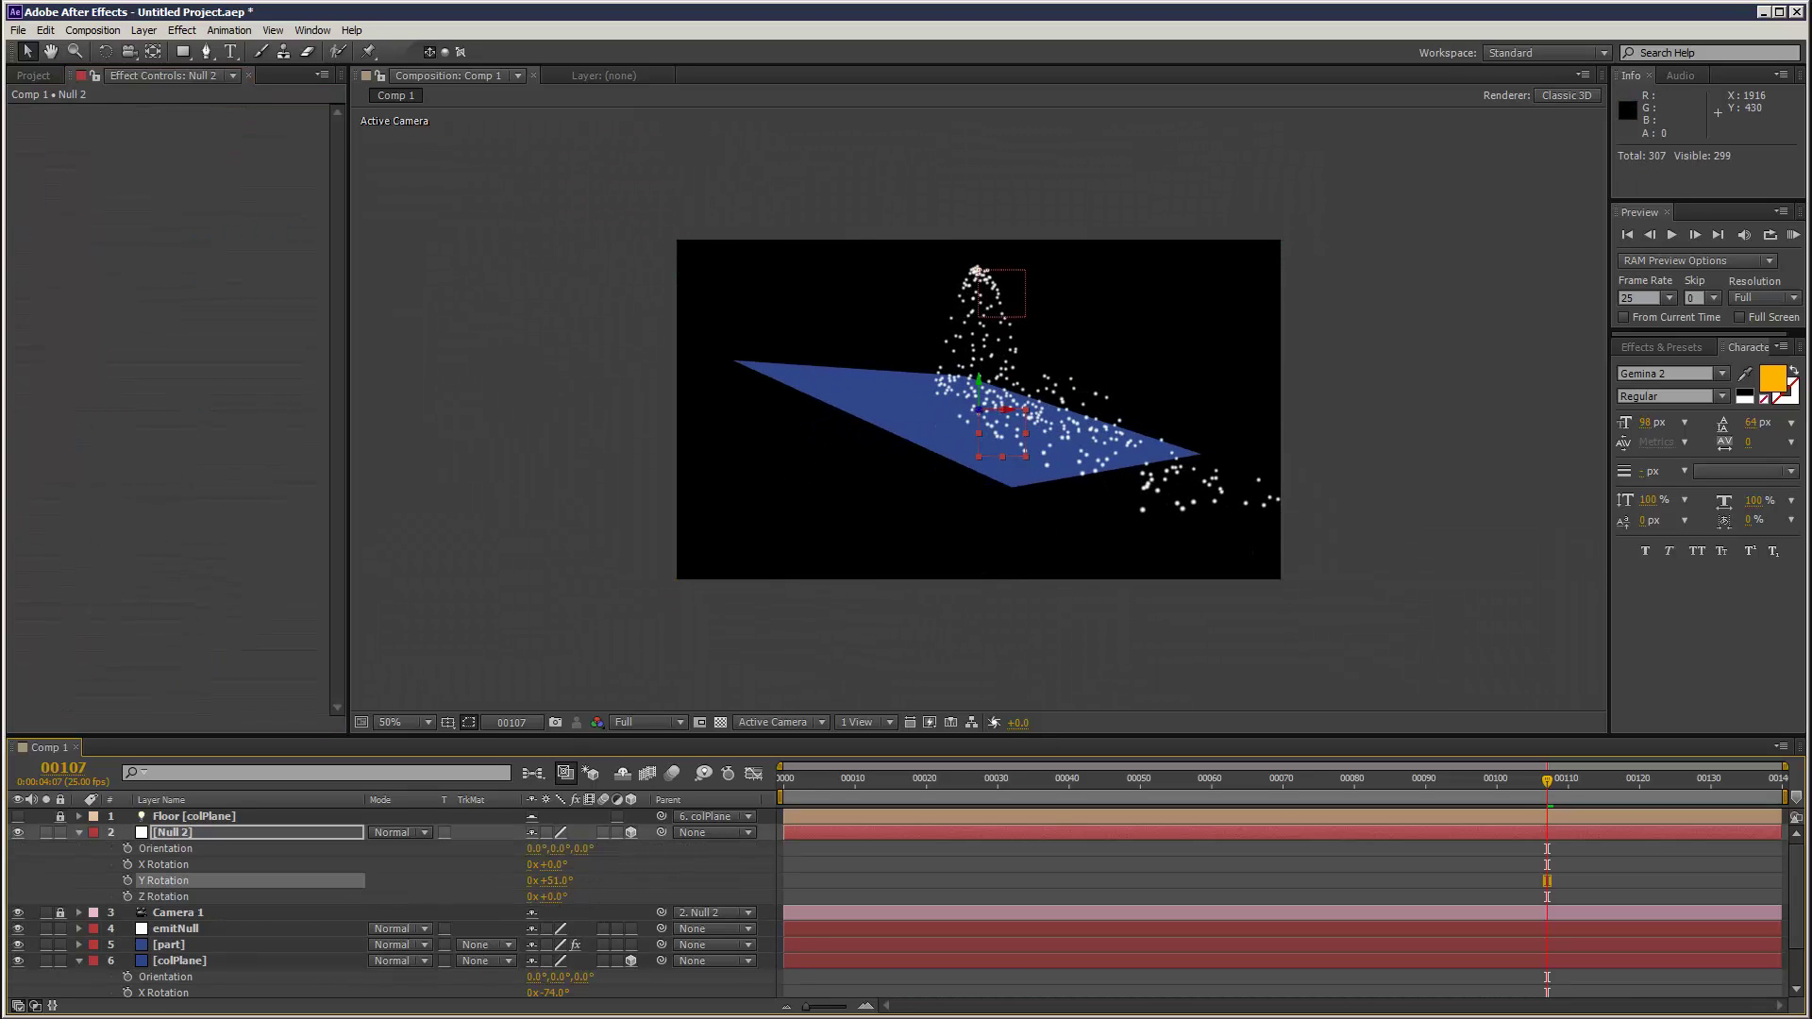
click(1794, 236)
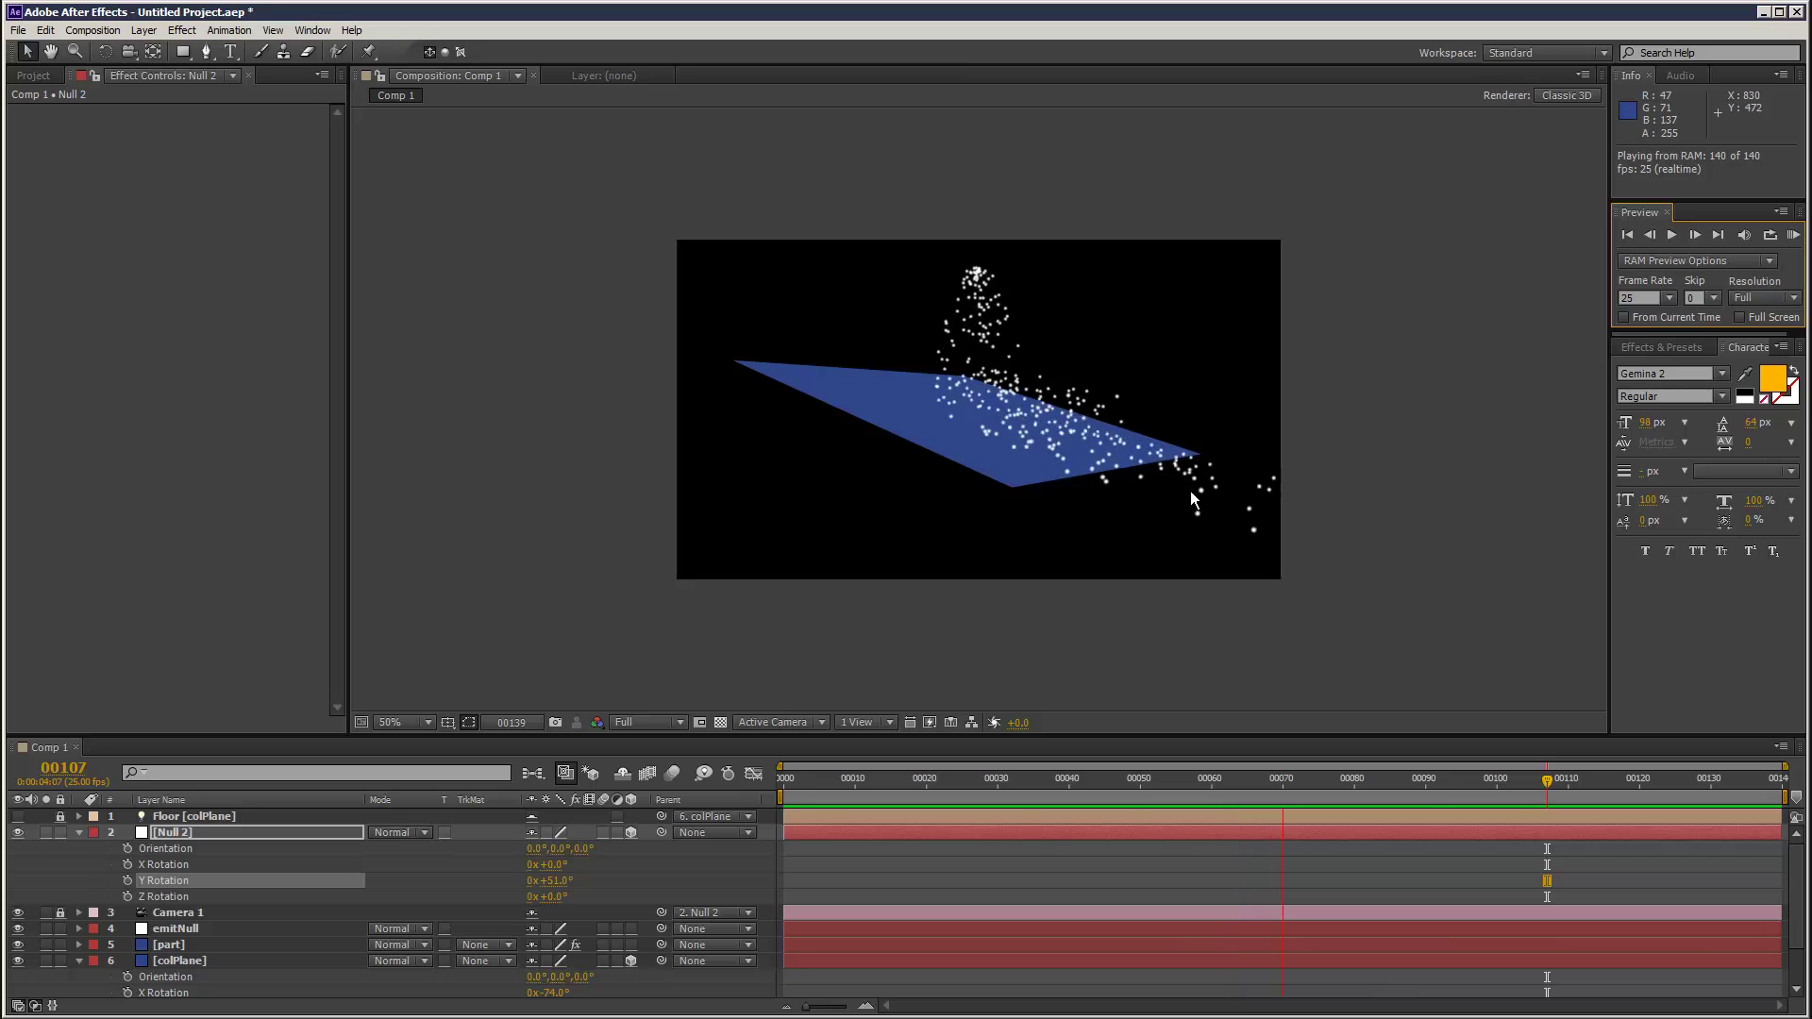
click(189, 946)
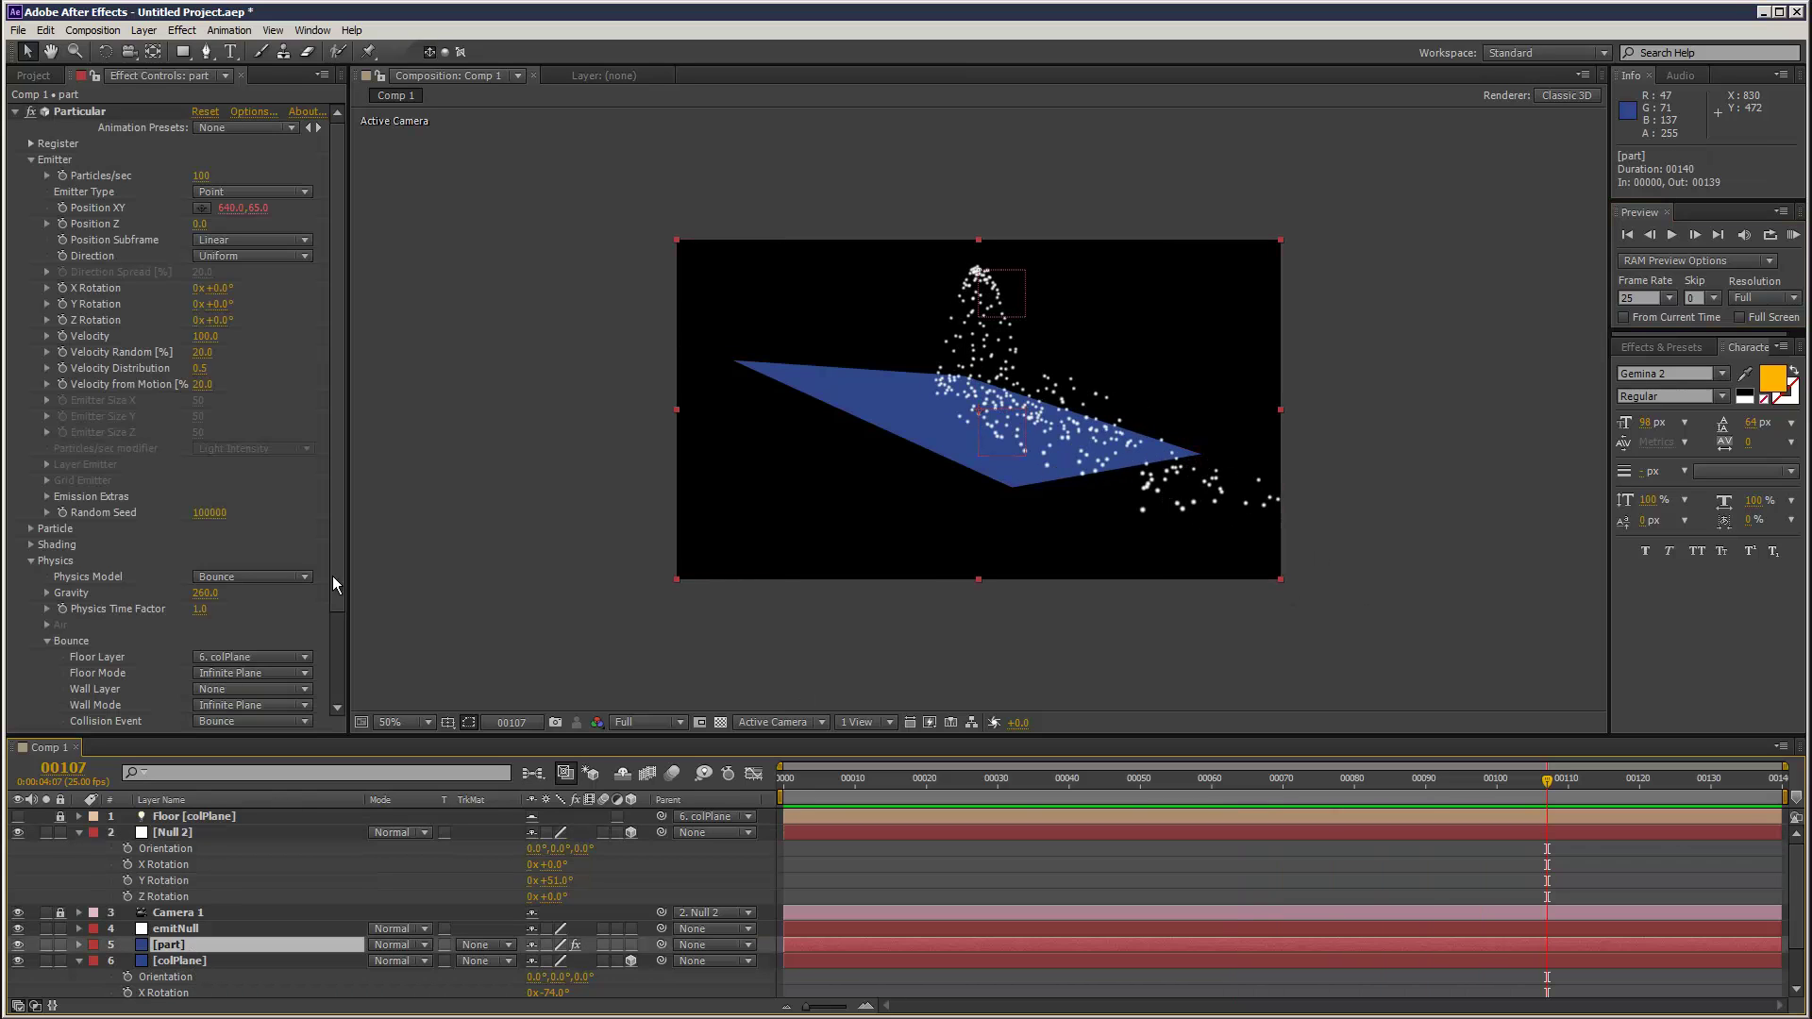
Set Bounce Floor Mode to Layer Size and preview the result.
scroll(289, 604, down, 3)
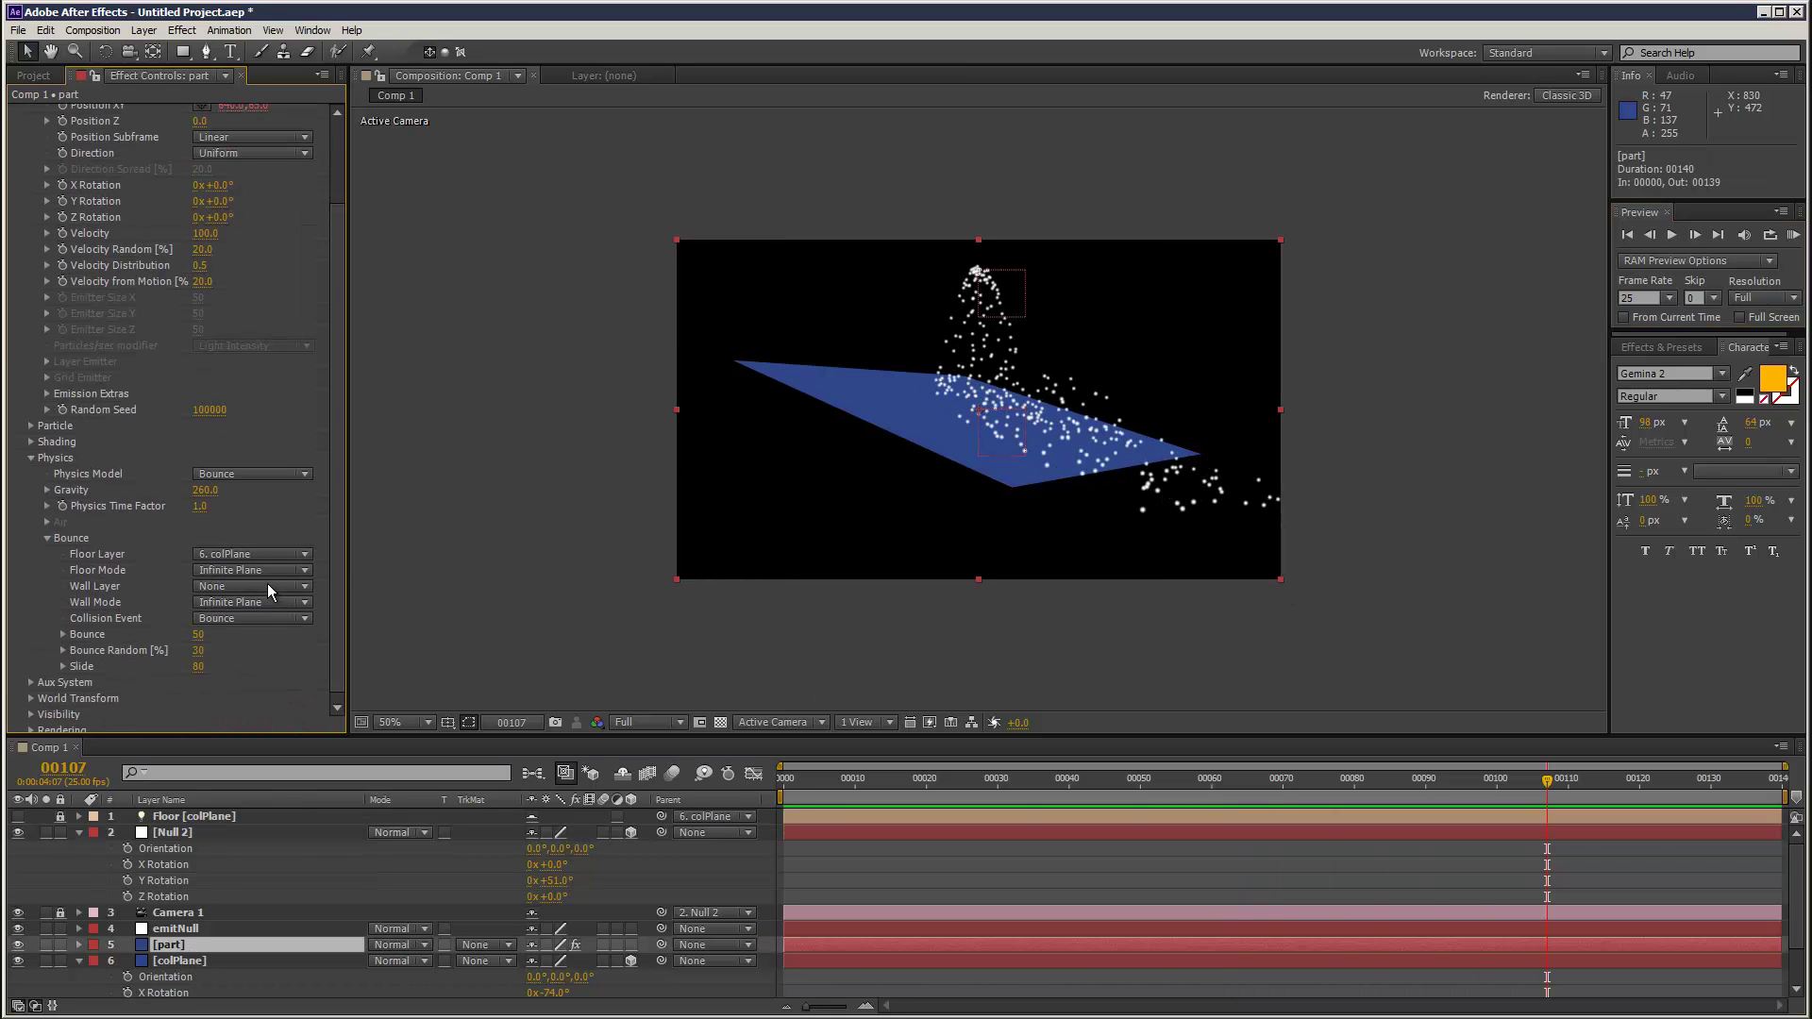
click(255, 570)
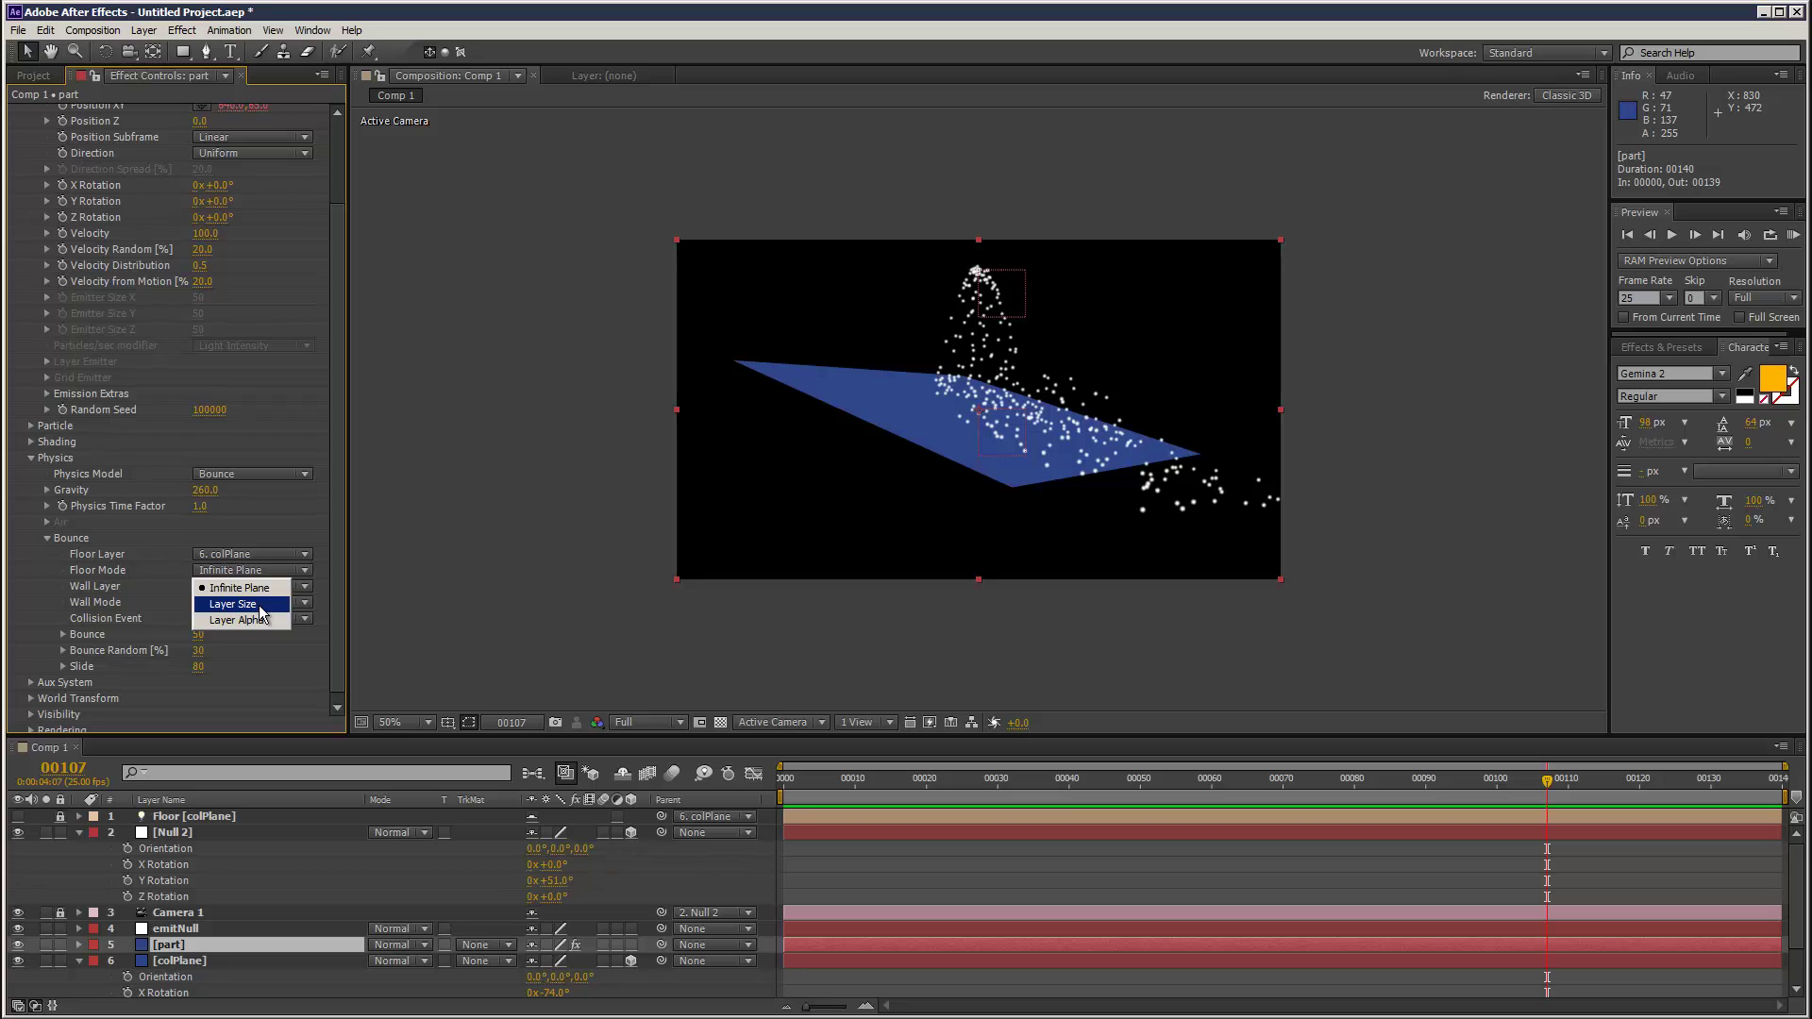
click(258, 604)
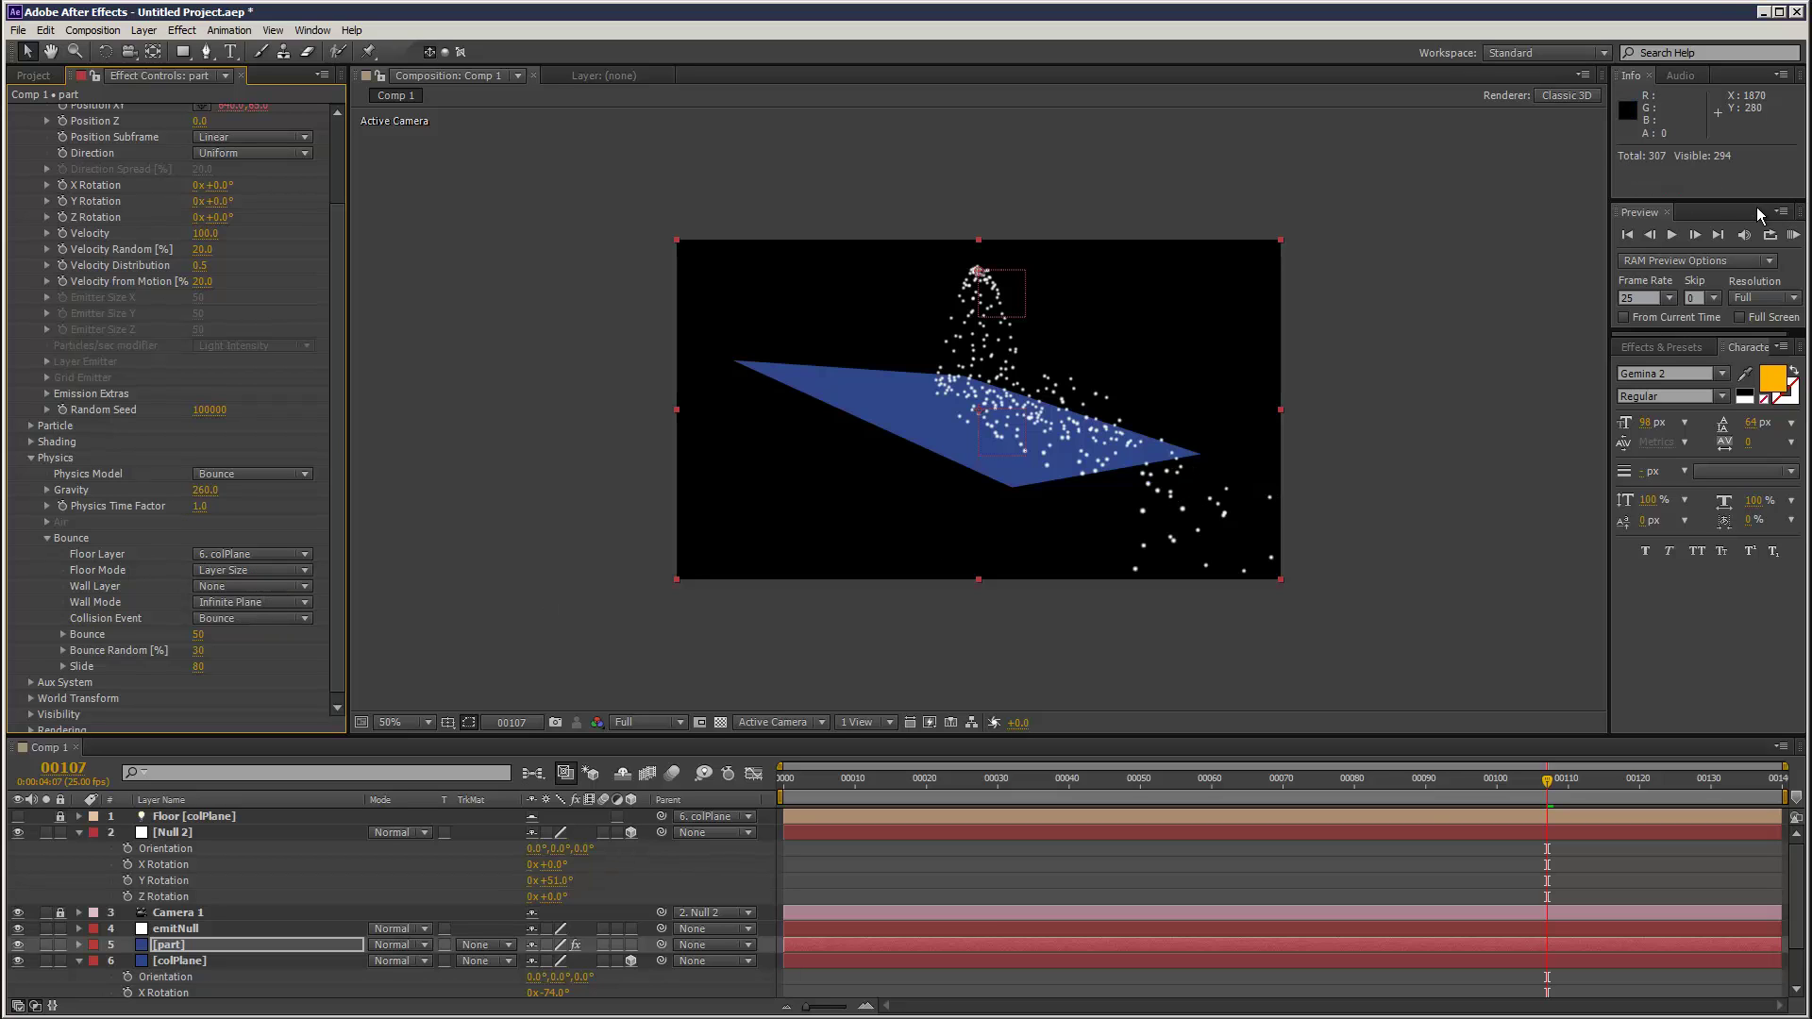
click(1790, 238)
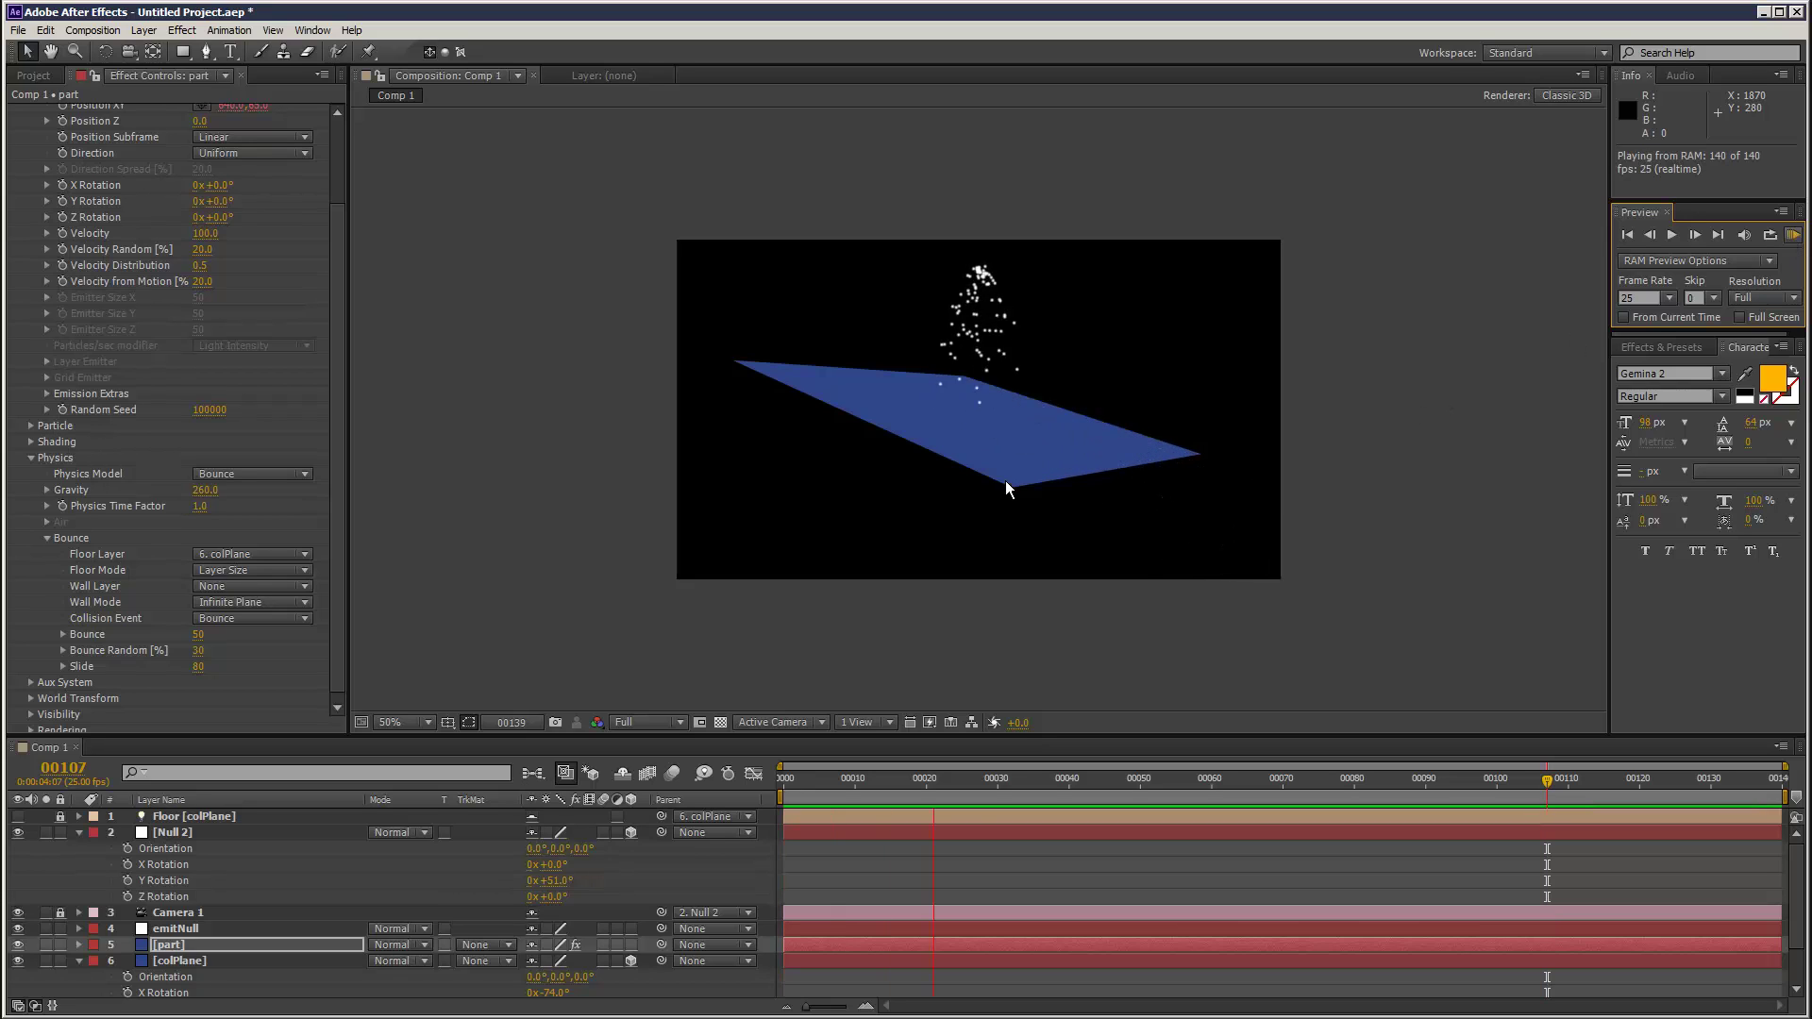
Lower the Bounce value to 10 and preview the weaker bounce.
click(196, 640)
text(10)
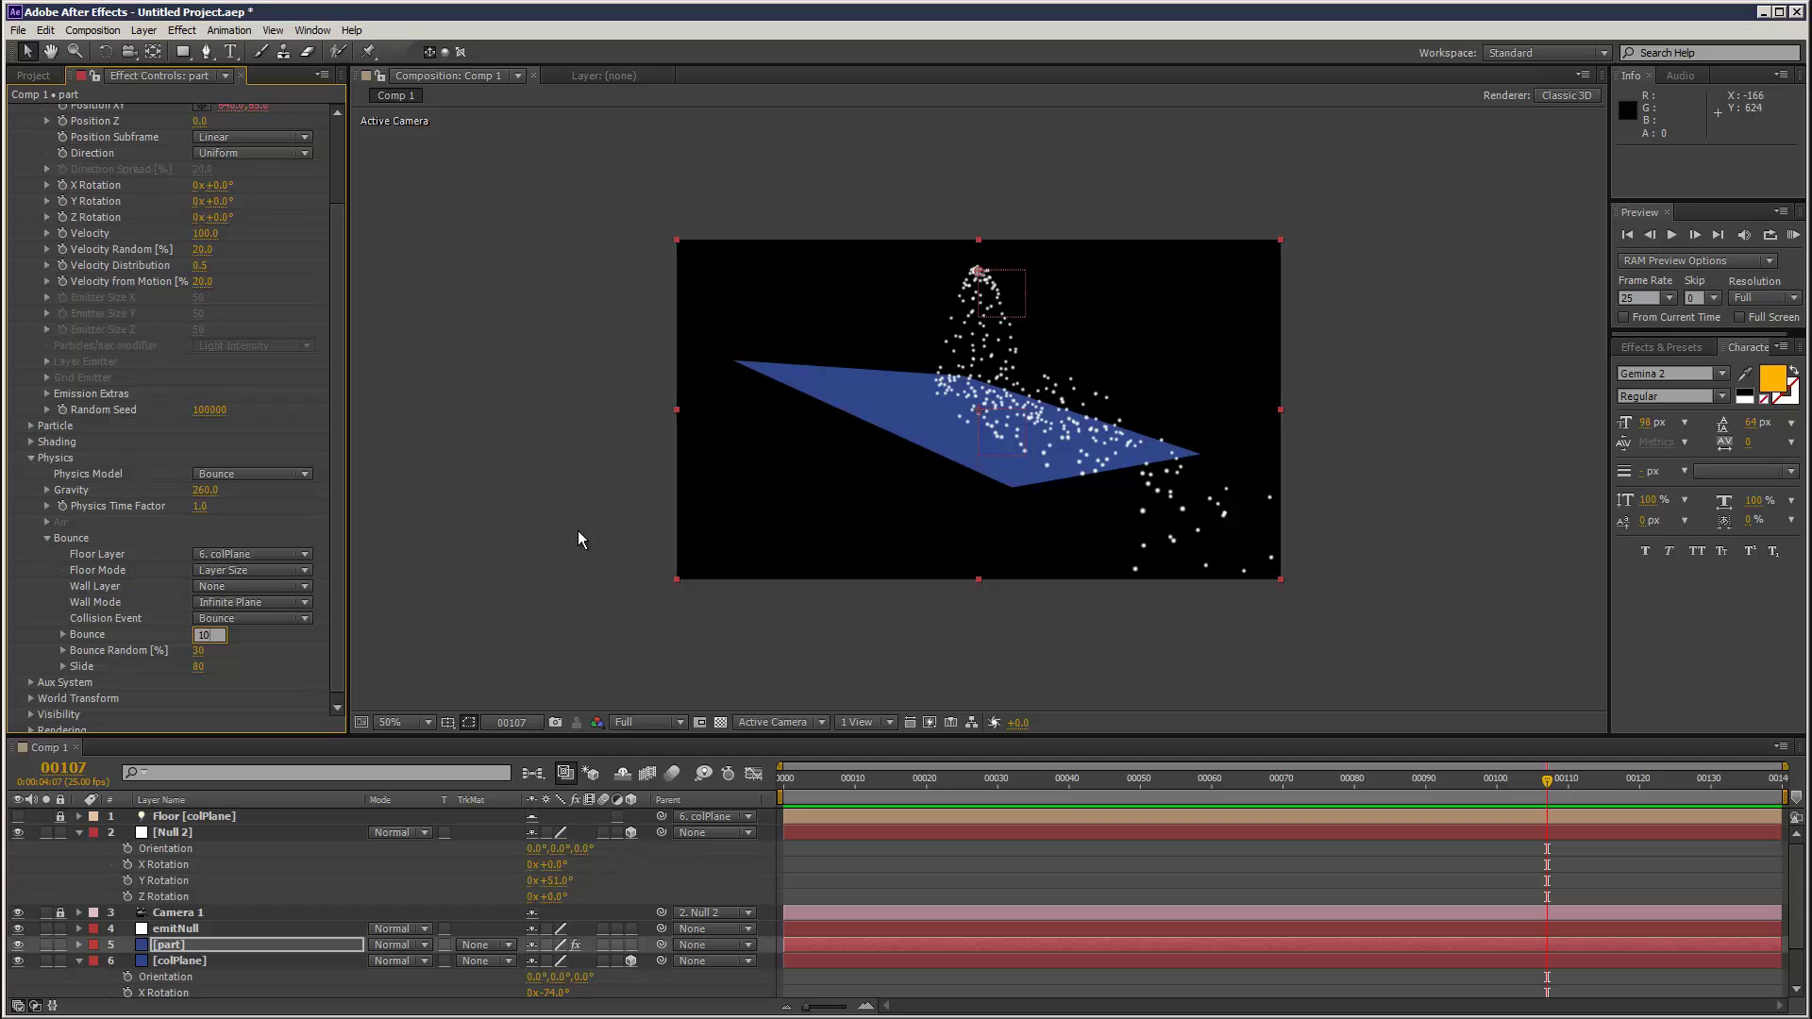
click(598, 534)
click(1793, 236)
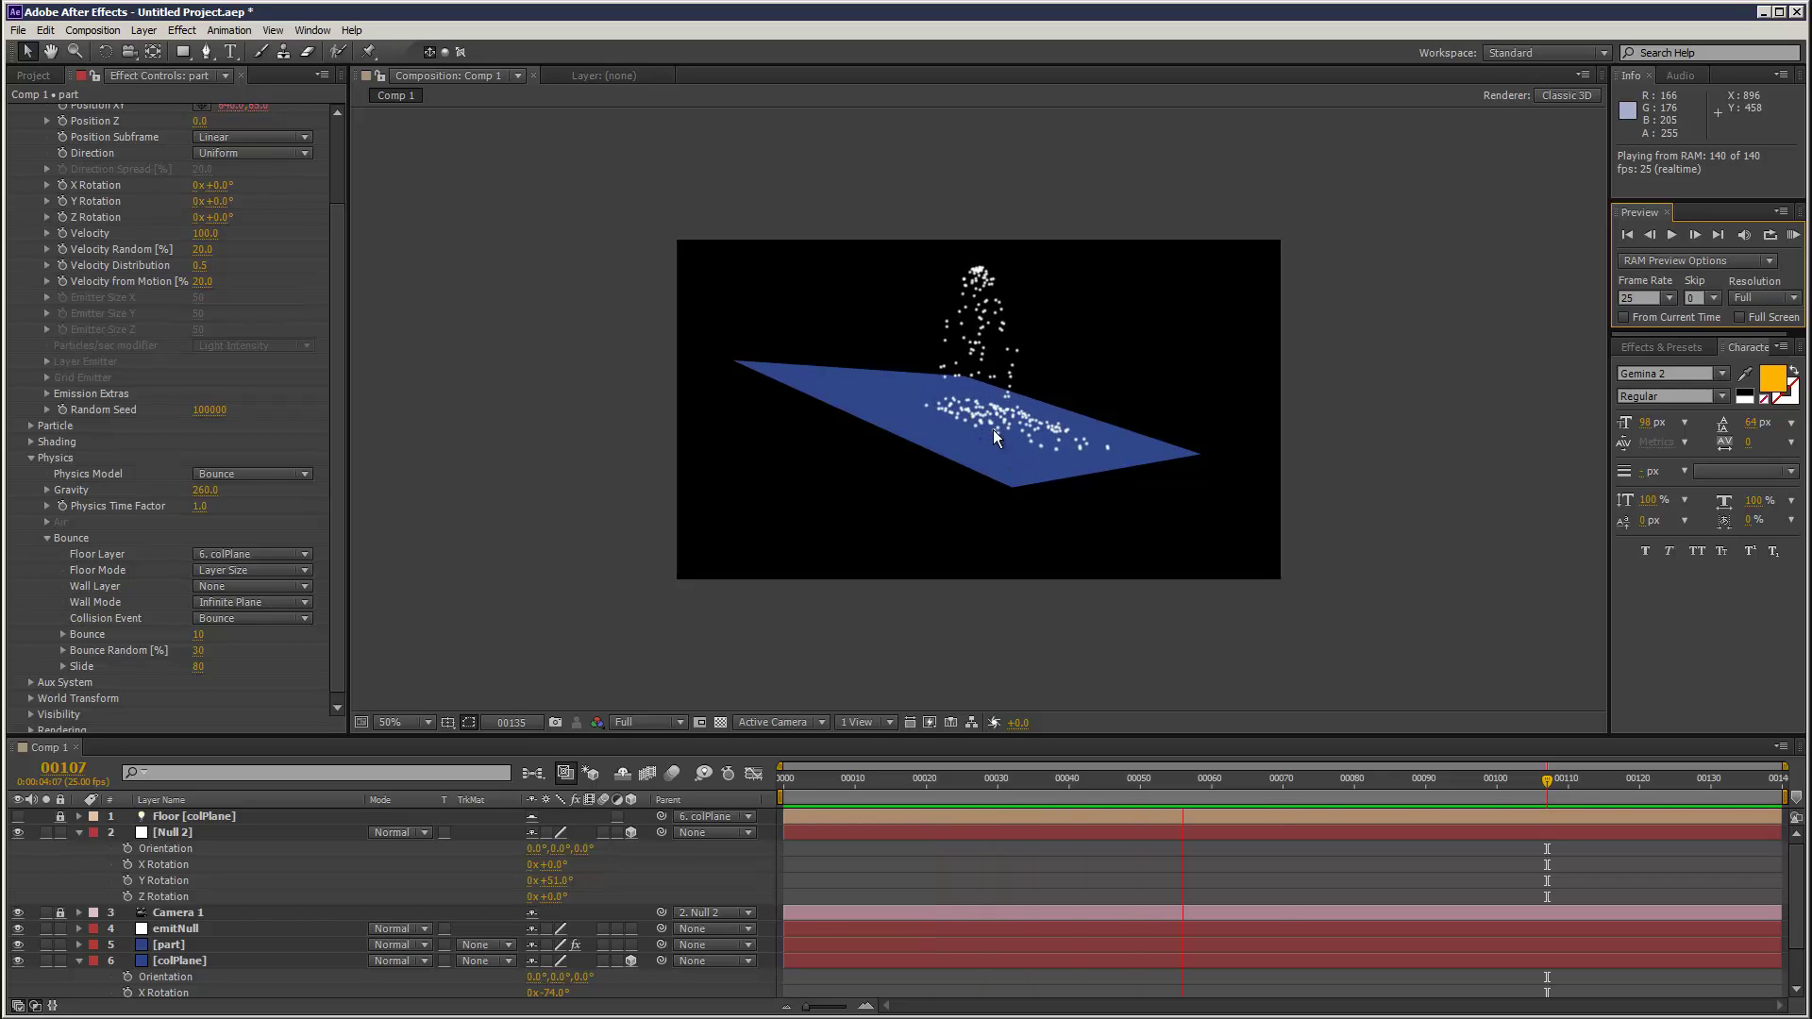
Raise Slide to 91 and preview particles sliding off the floor.
click(220, 671)
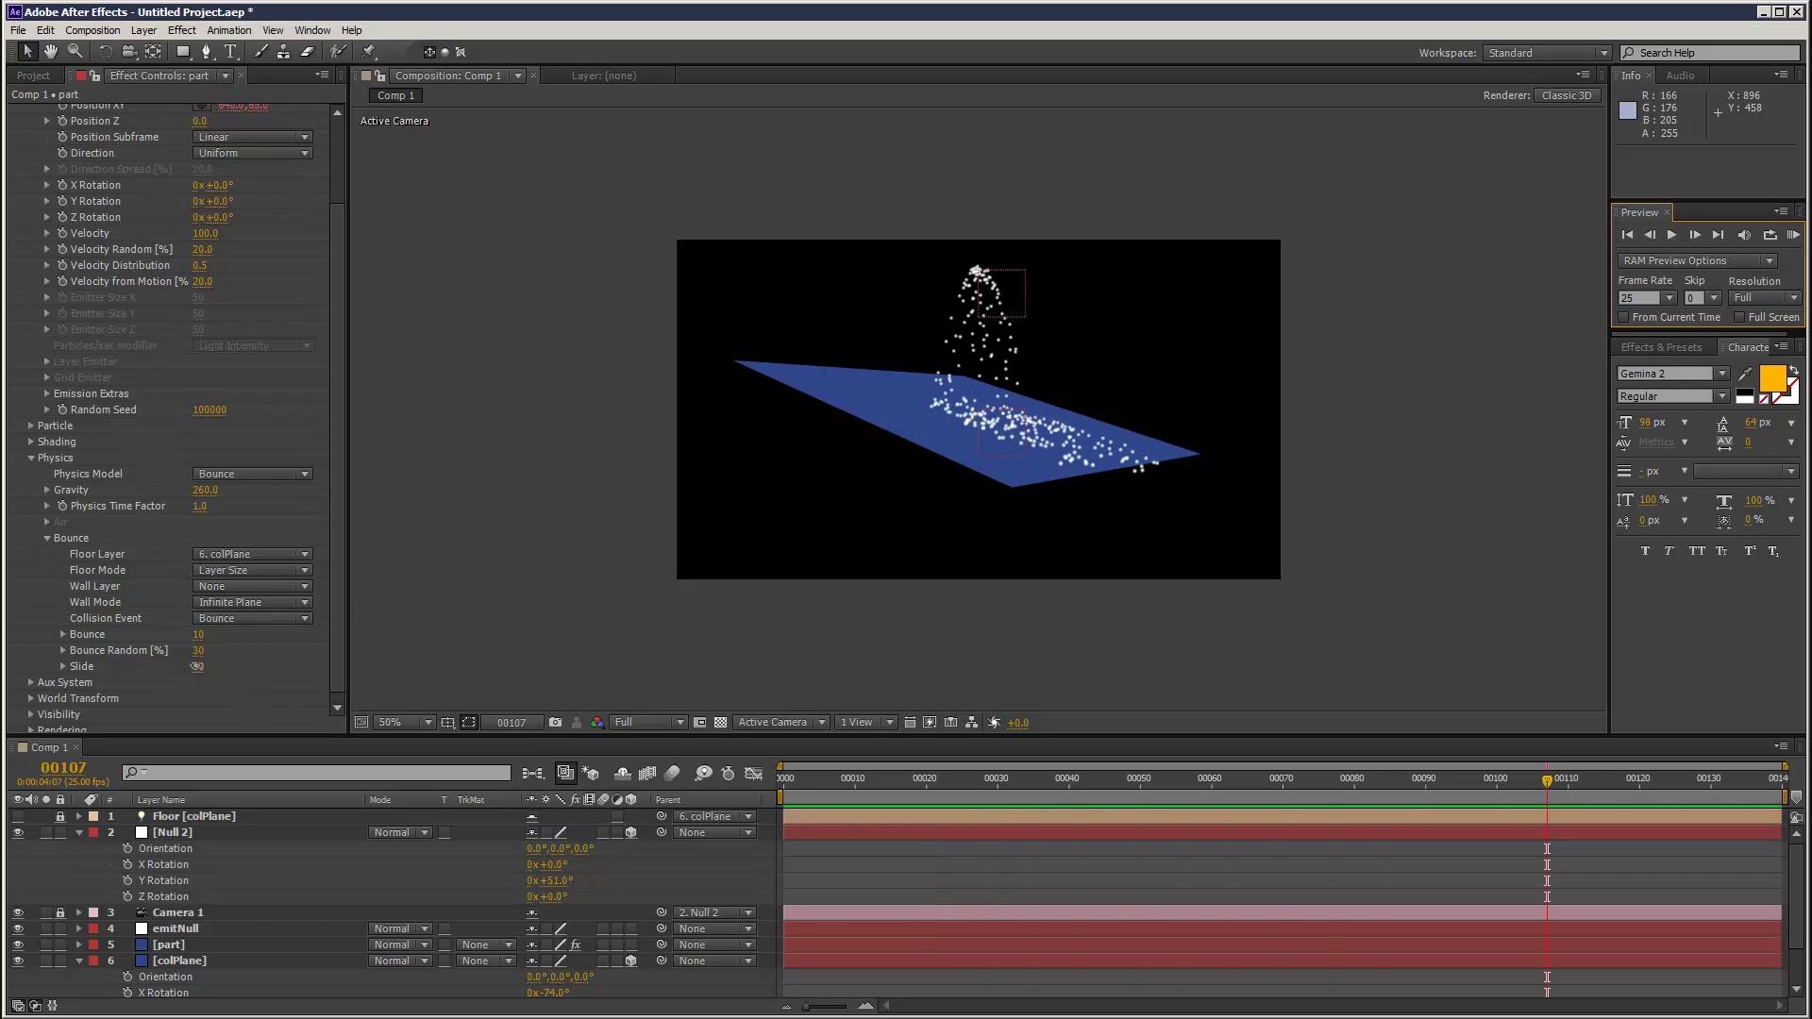
drag(196, 666, 283, 666)
click(1795, 239)
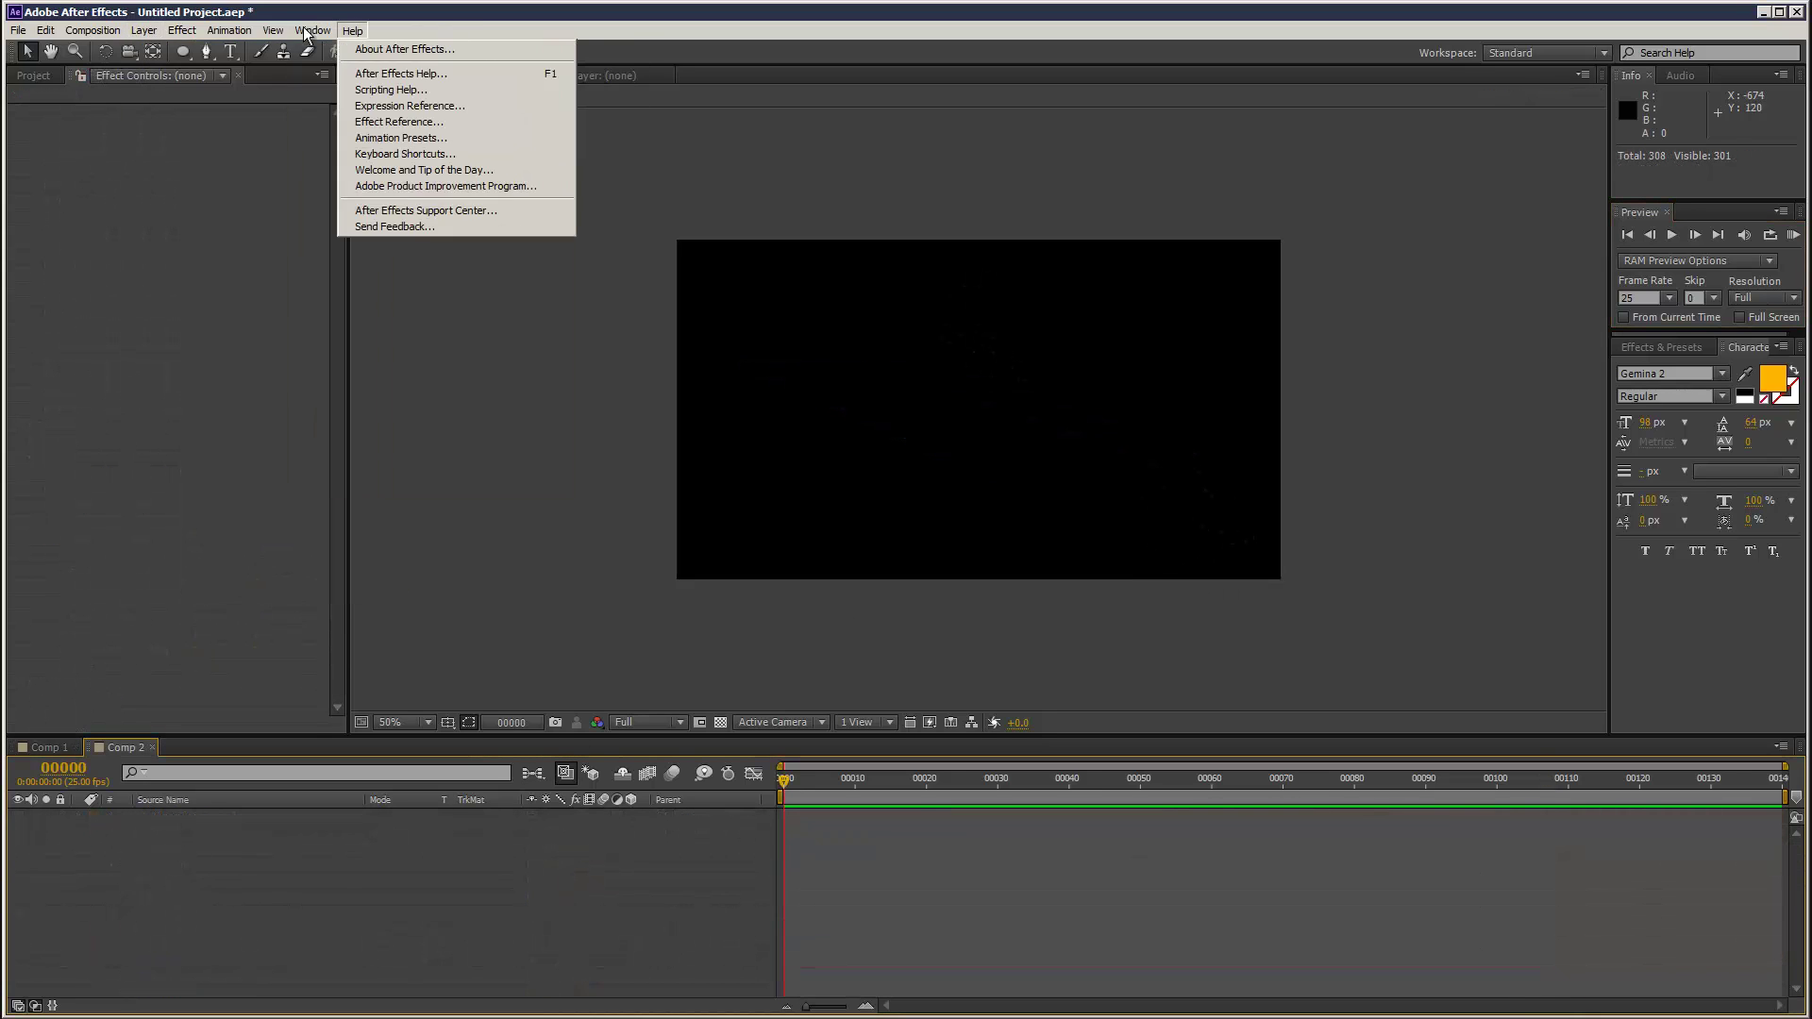
Add a new solid with Turbulent Noise and raise its Contrast to 525.
mouse_move(145, 30)
mouse_move(235, 49)
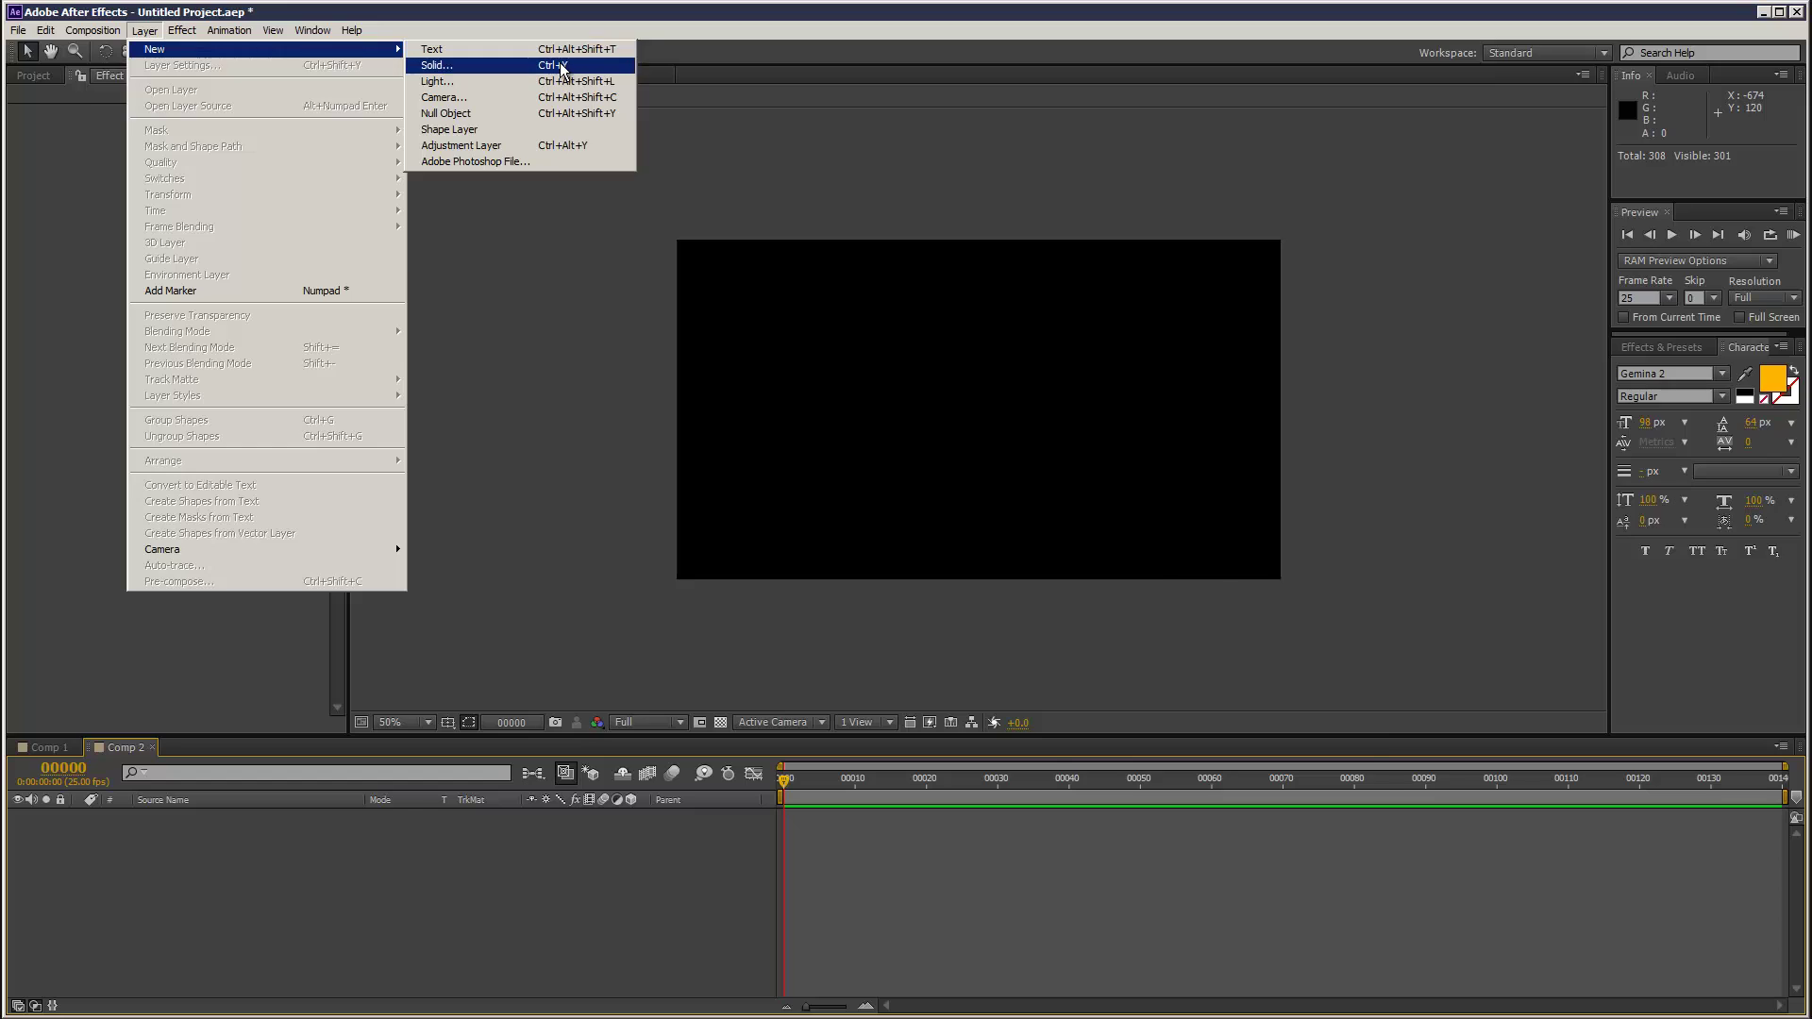
click(566, 65)
click(1253, 923)
click(182, 30)
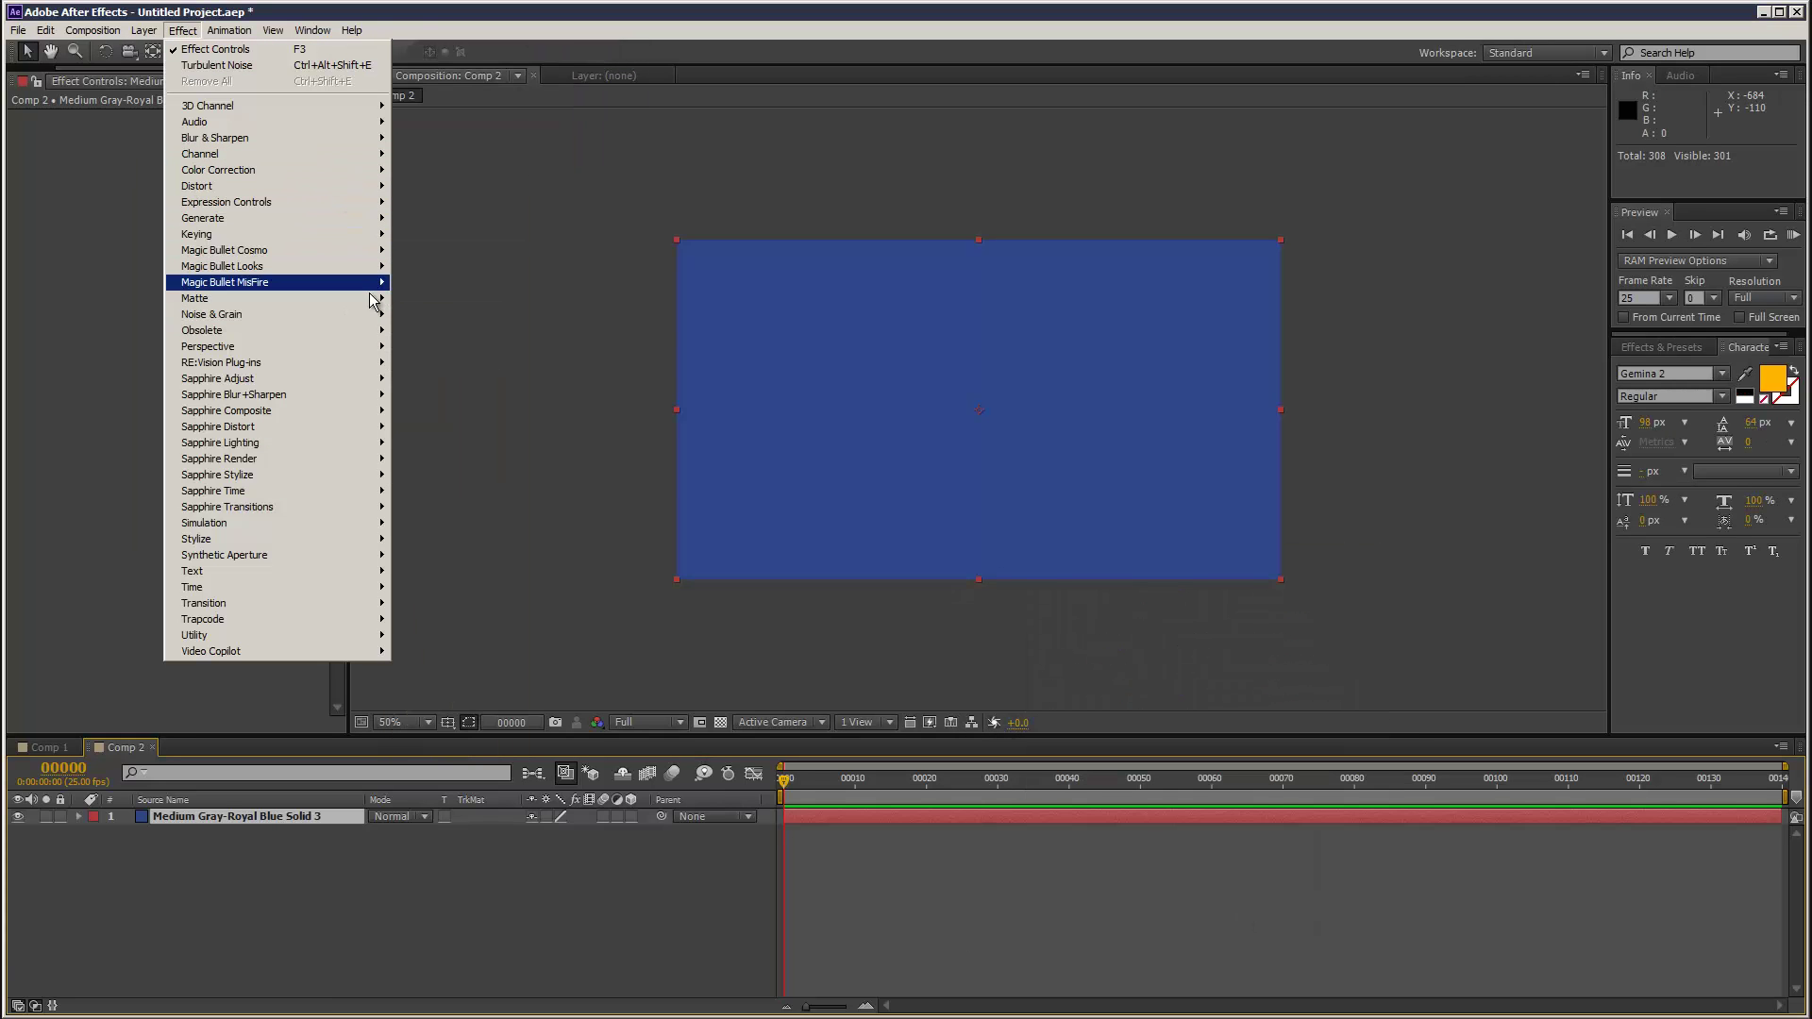
mouse_move(283, 314)
click(440, 474)
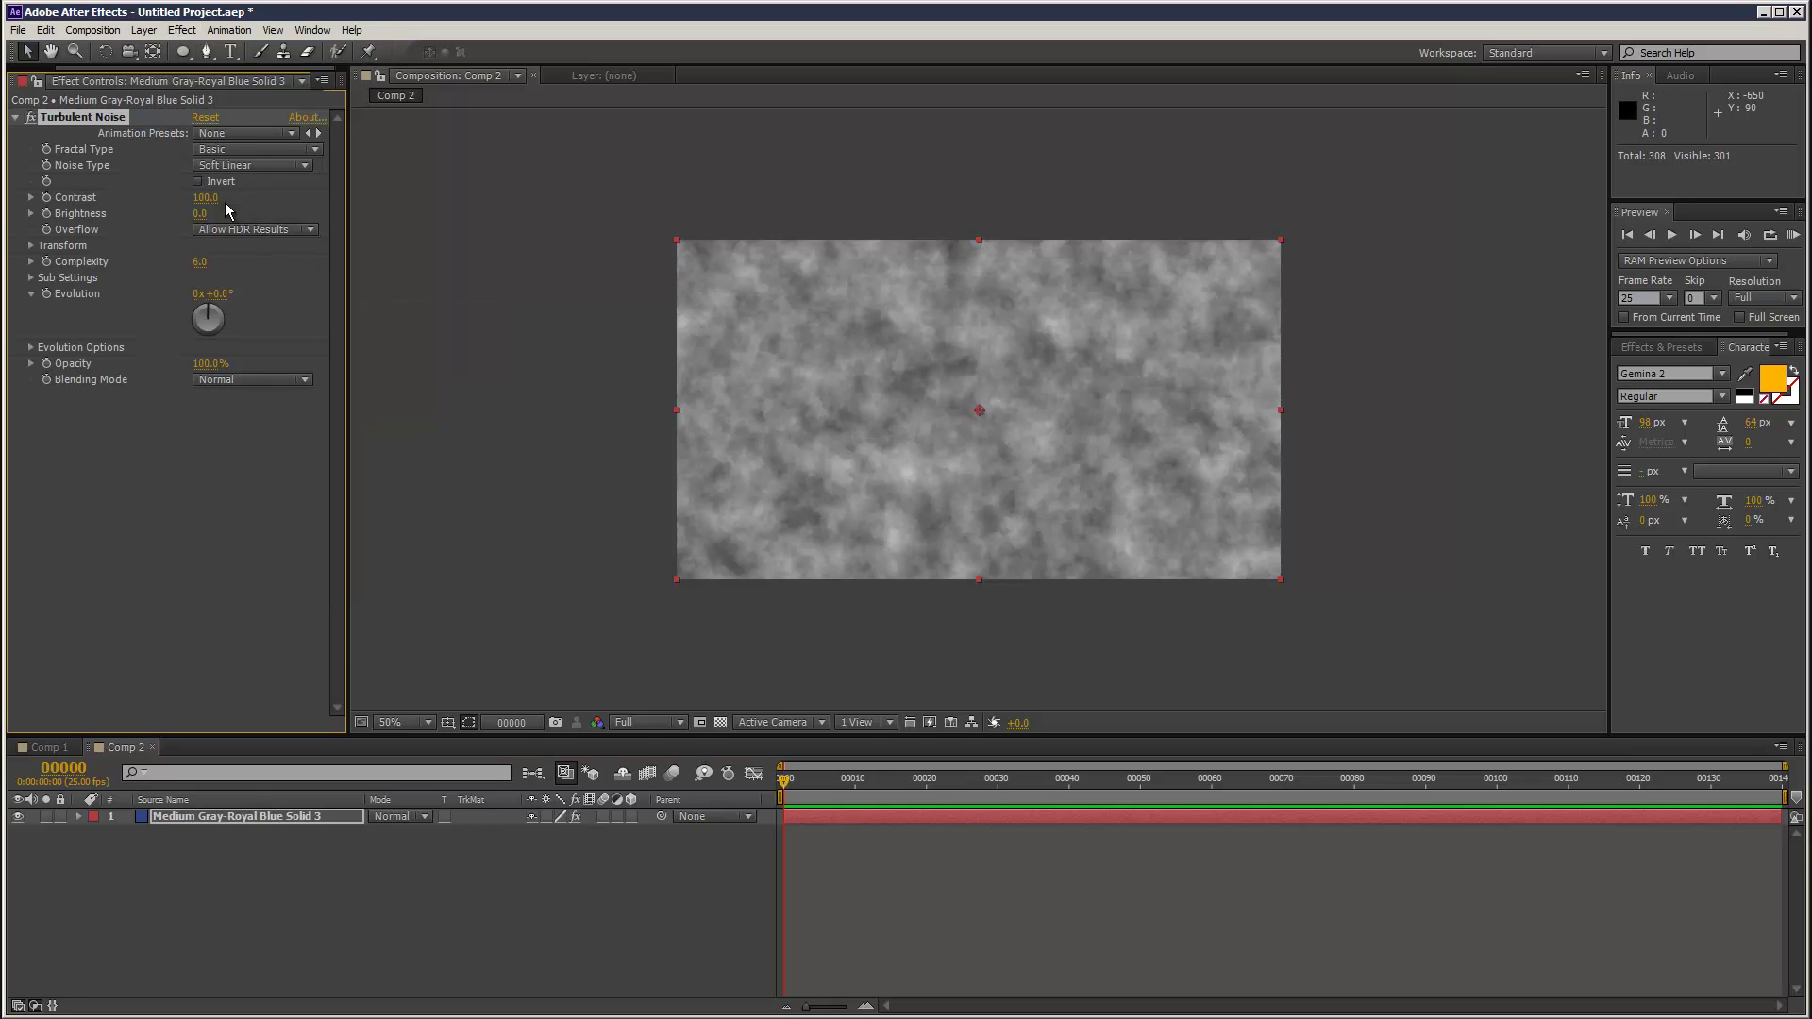
drag(206, 198, 202, 243)
Rename Comp 2 to noise and turn on the transparency checkerboard.
right_click(130, 752)
click(184, 851)
text(noise)
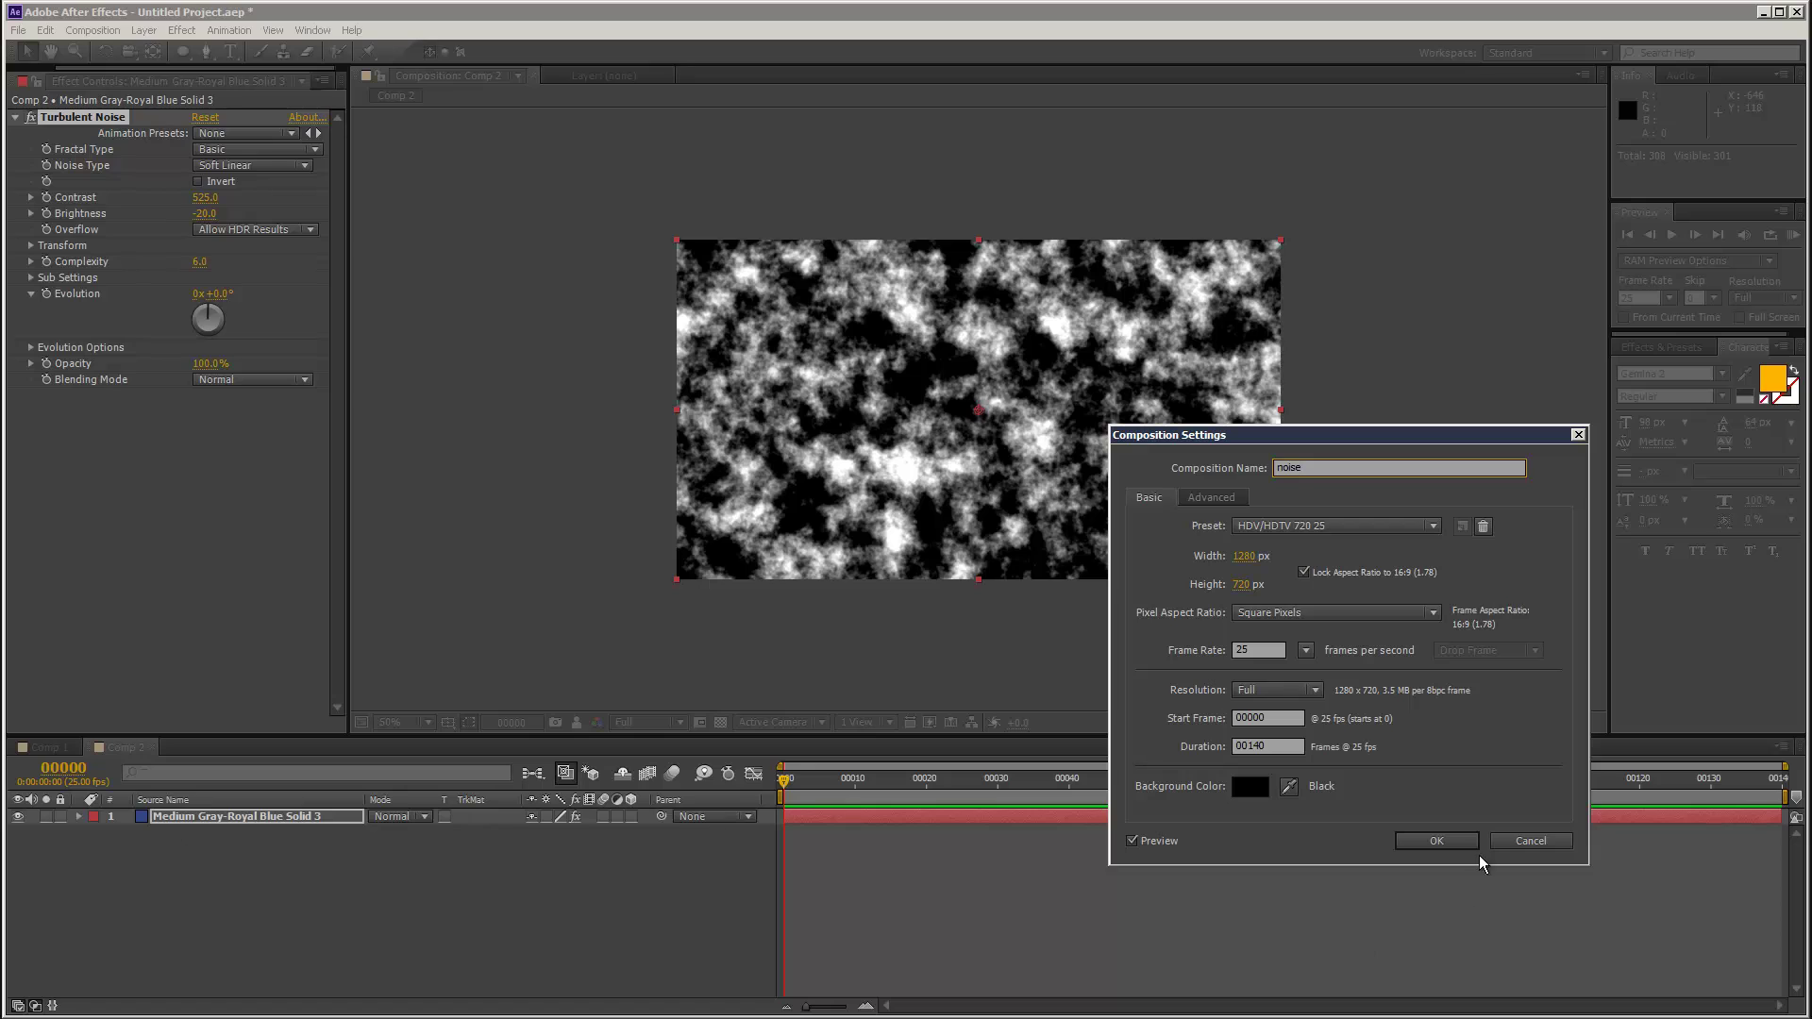
click(1462, 843)
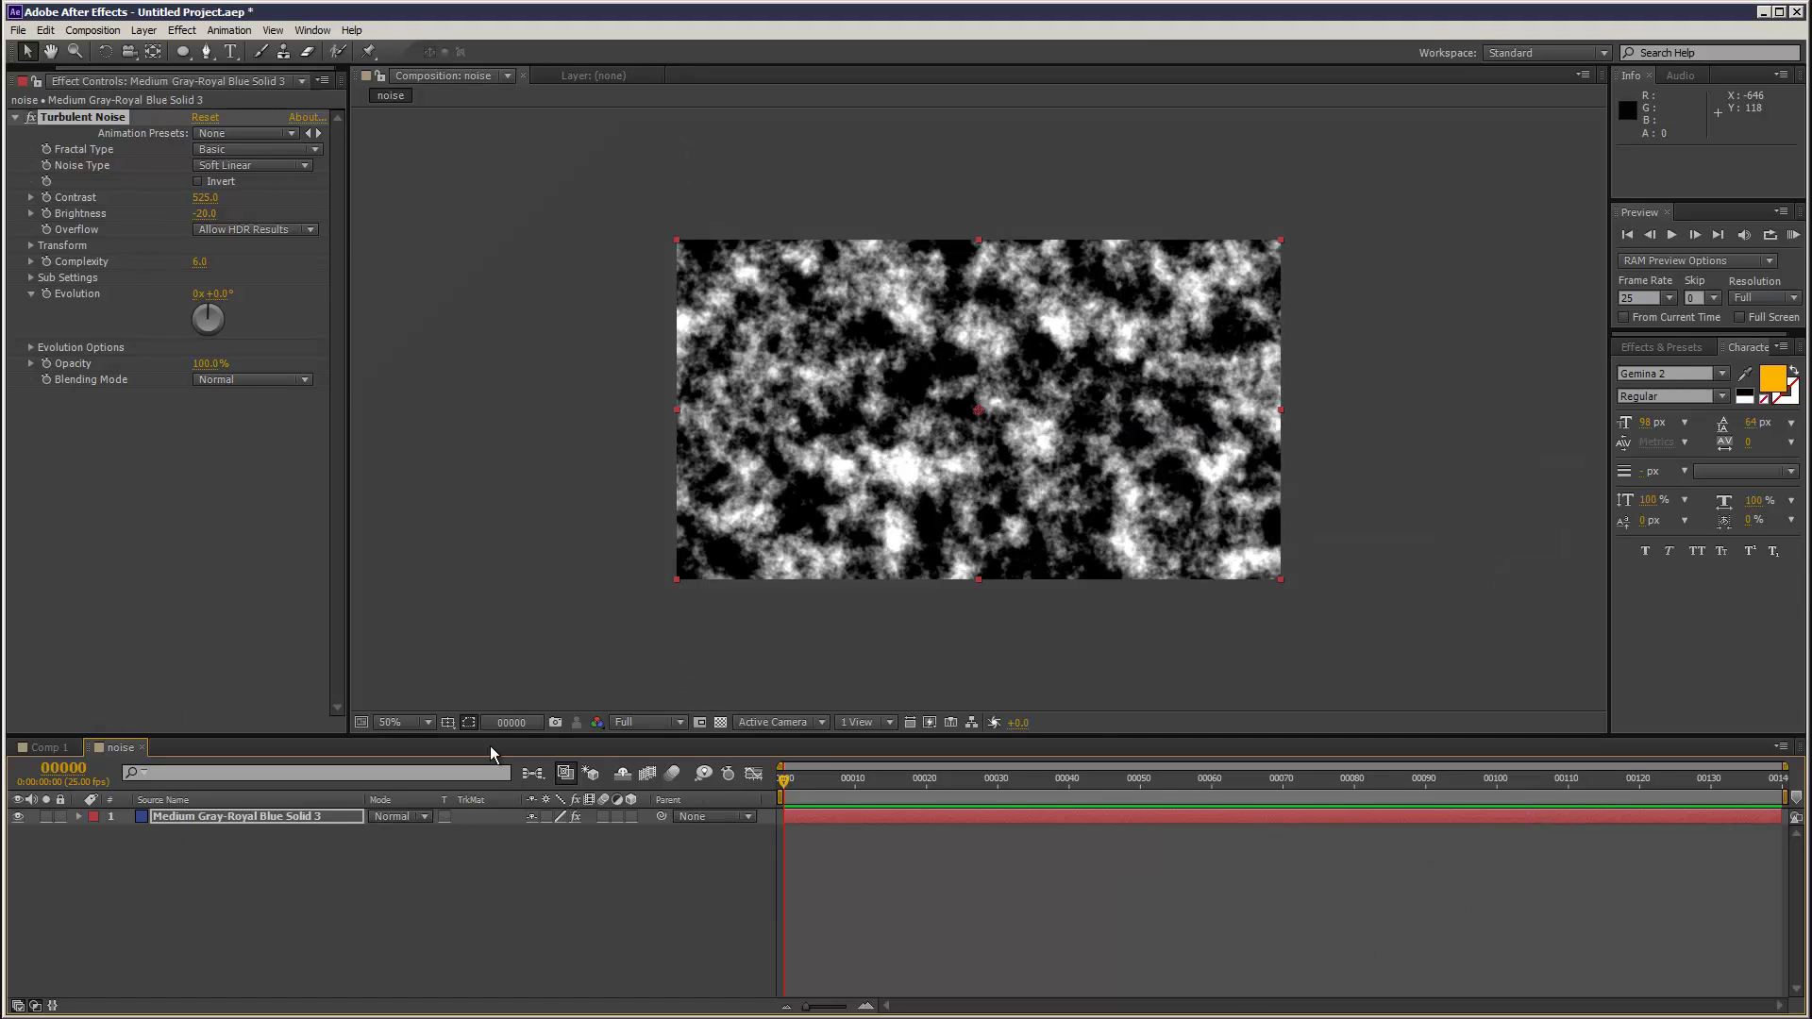
click(722, 728)
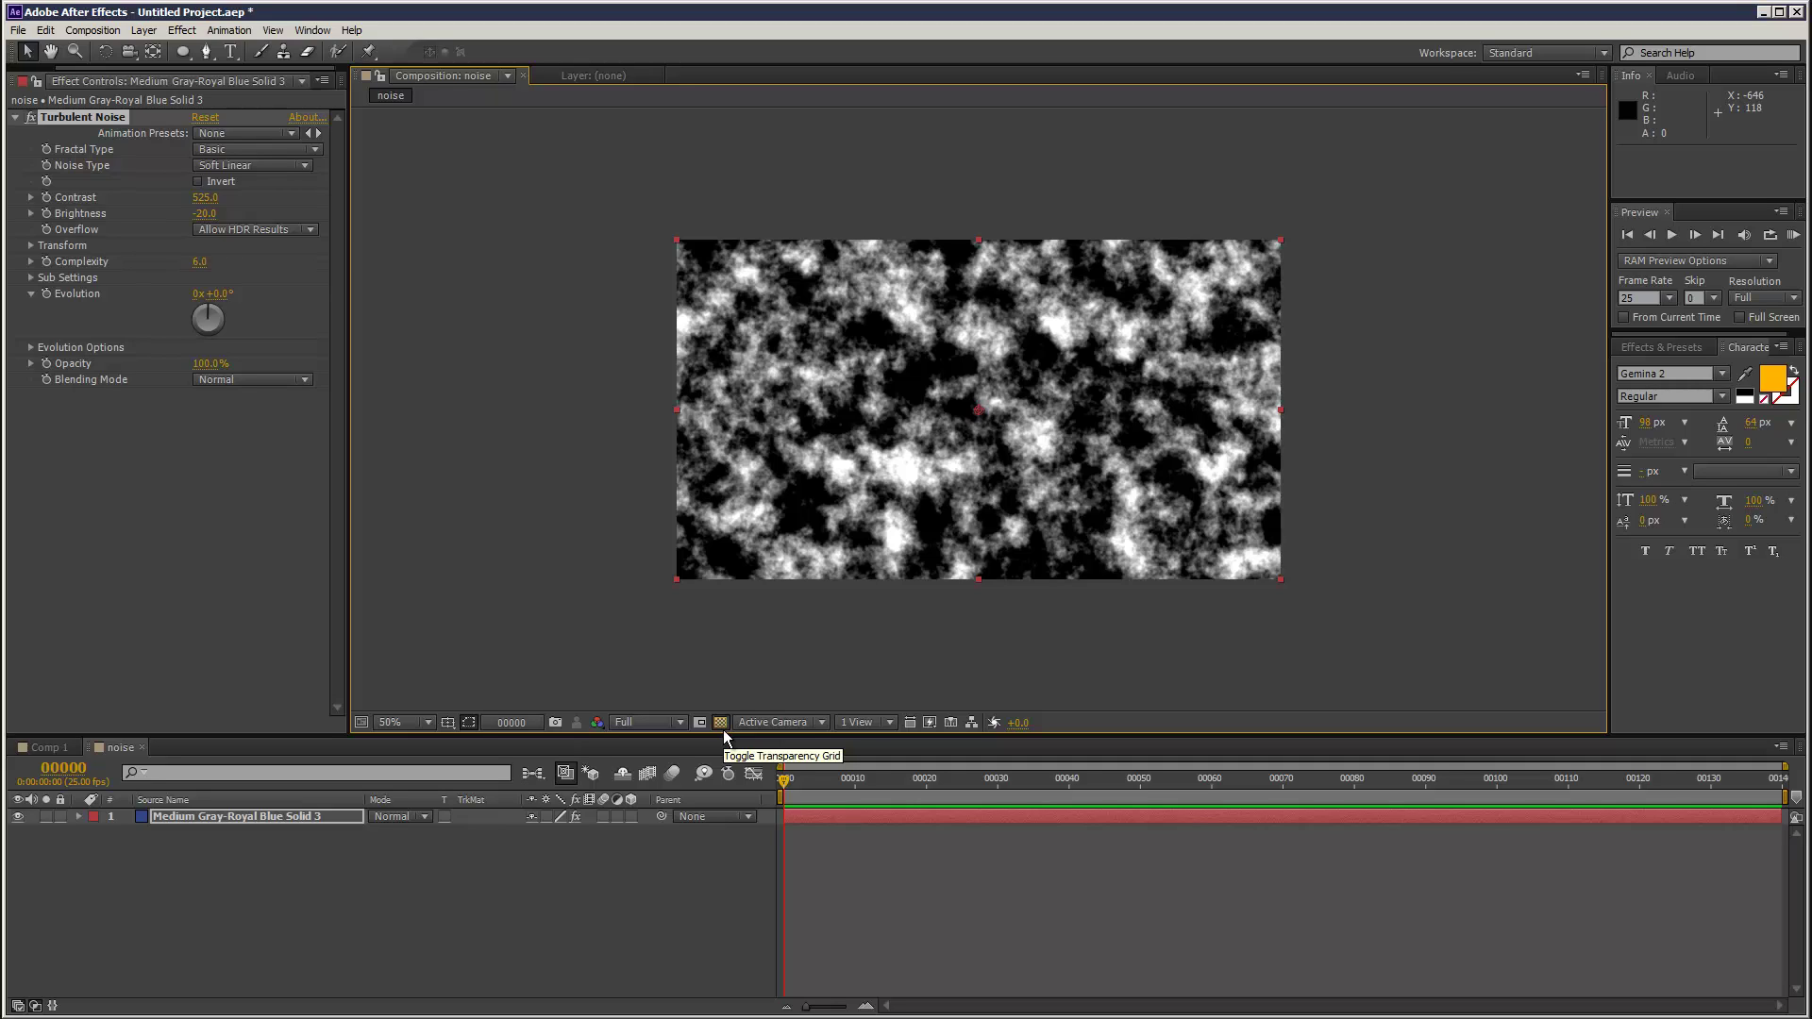
click(235, 813)
Duplicate the noise solid and set the lower copy's track matte to Luma Matte, after trying Luma Inverted.
key(ctrl+d)
click(505, 834)
click(514, 905)
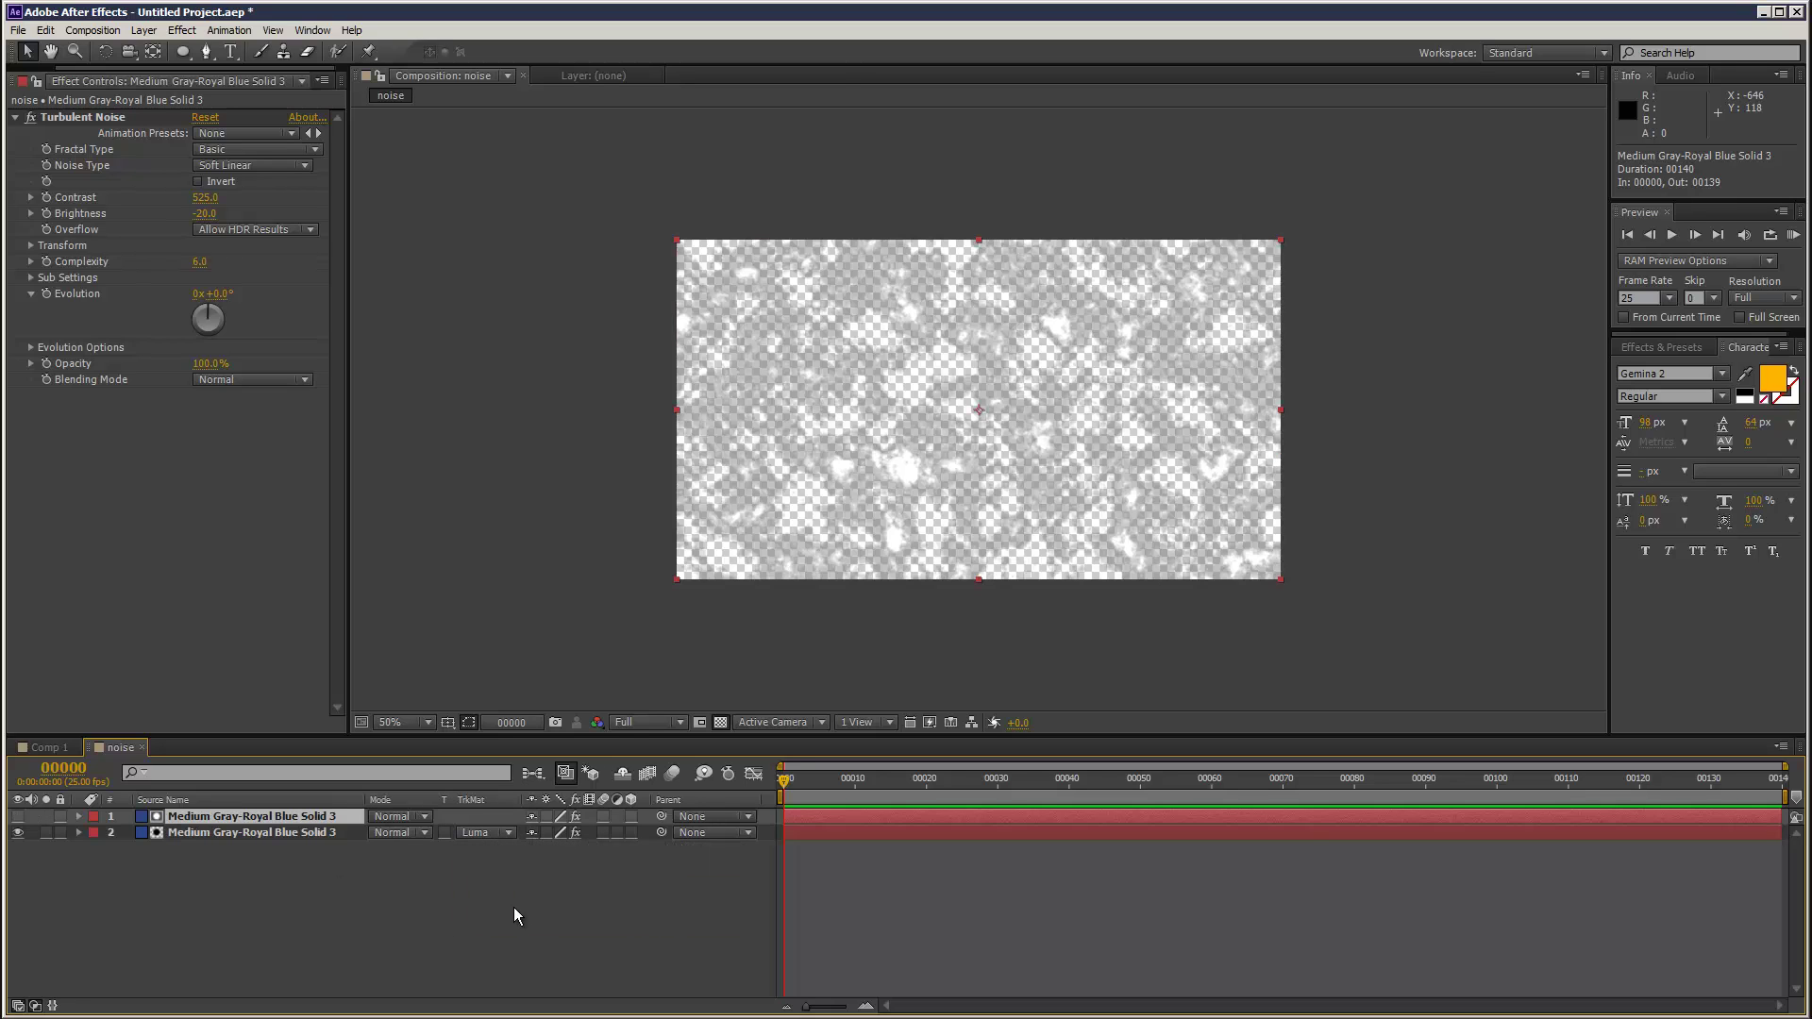
click(507, 832)
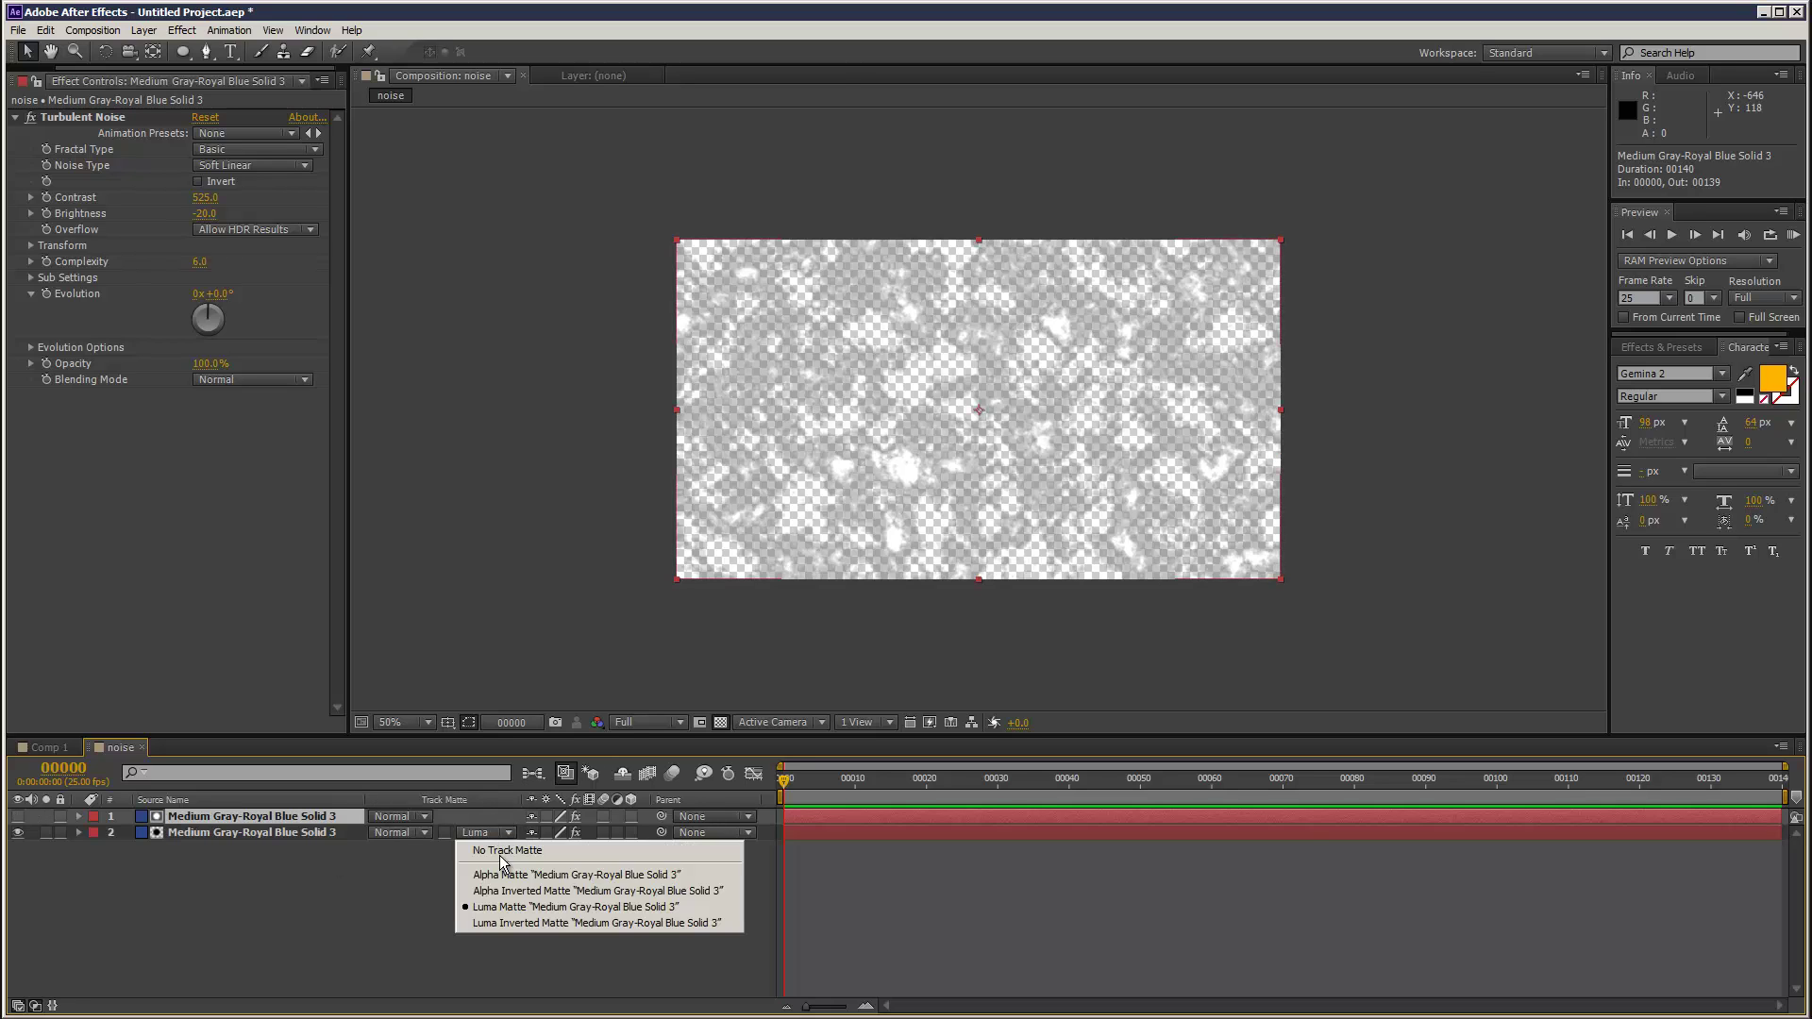
click(521, 926)
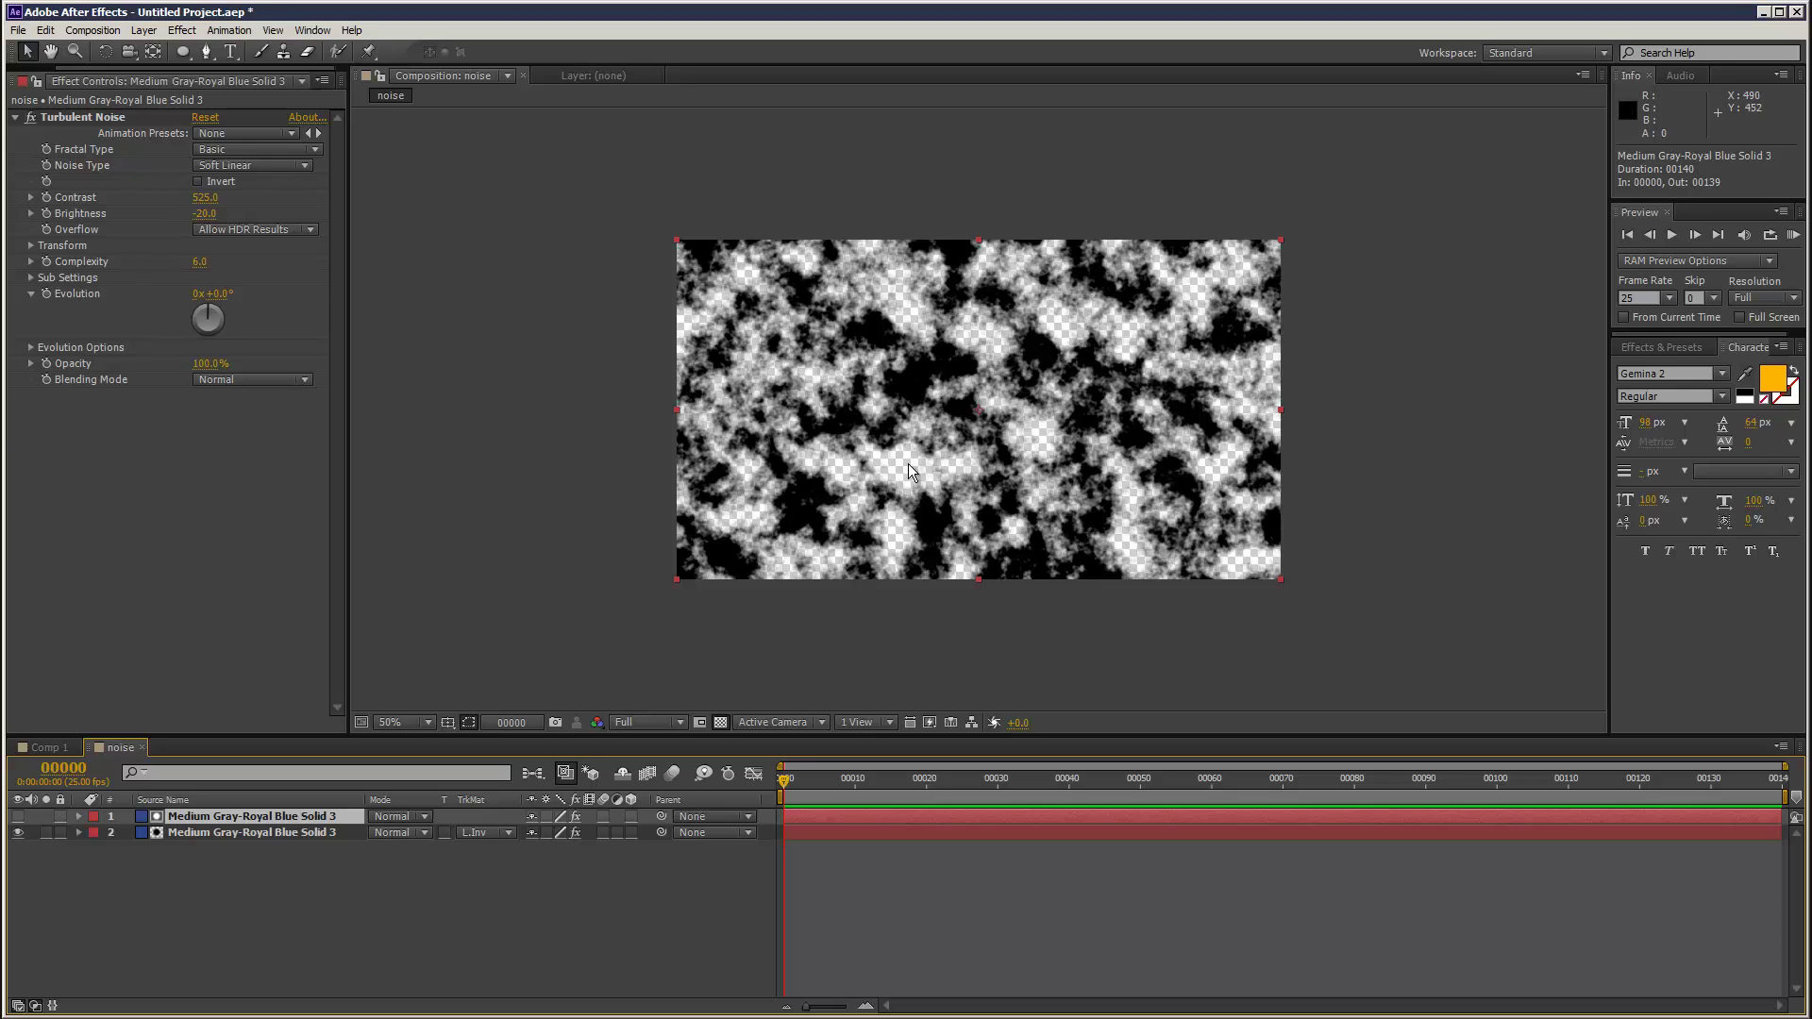
click(486, 832)
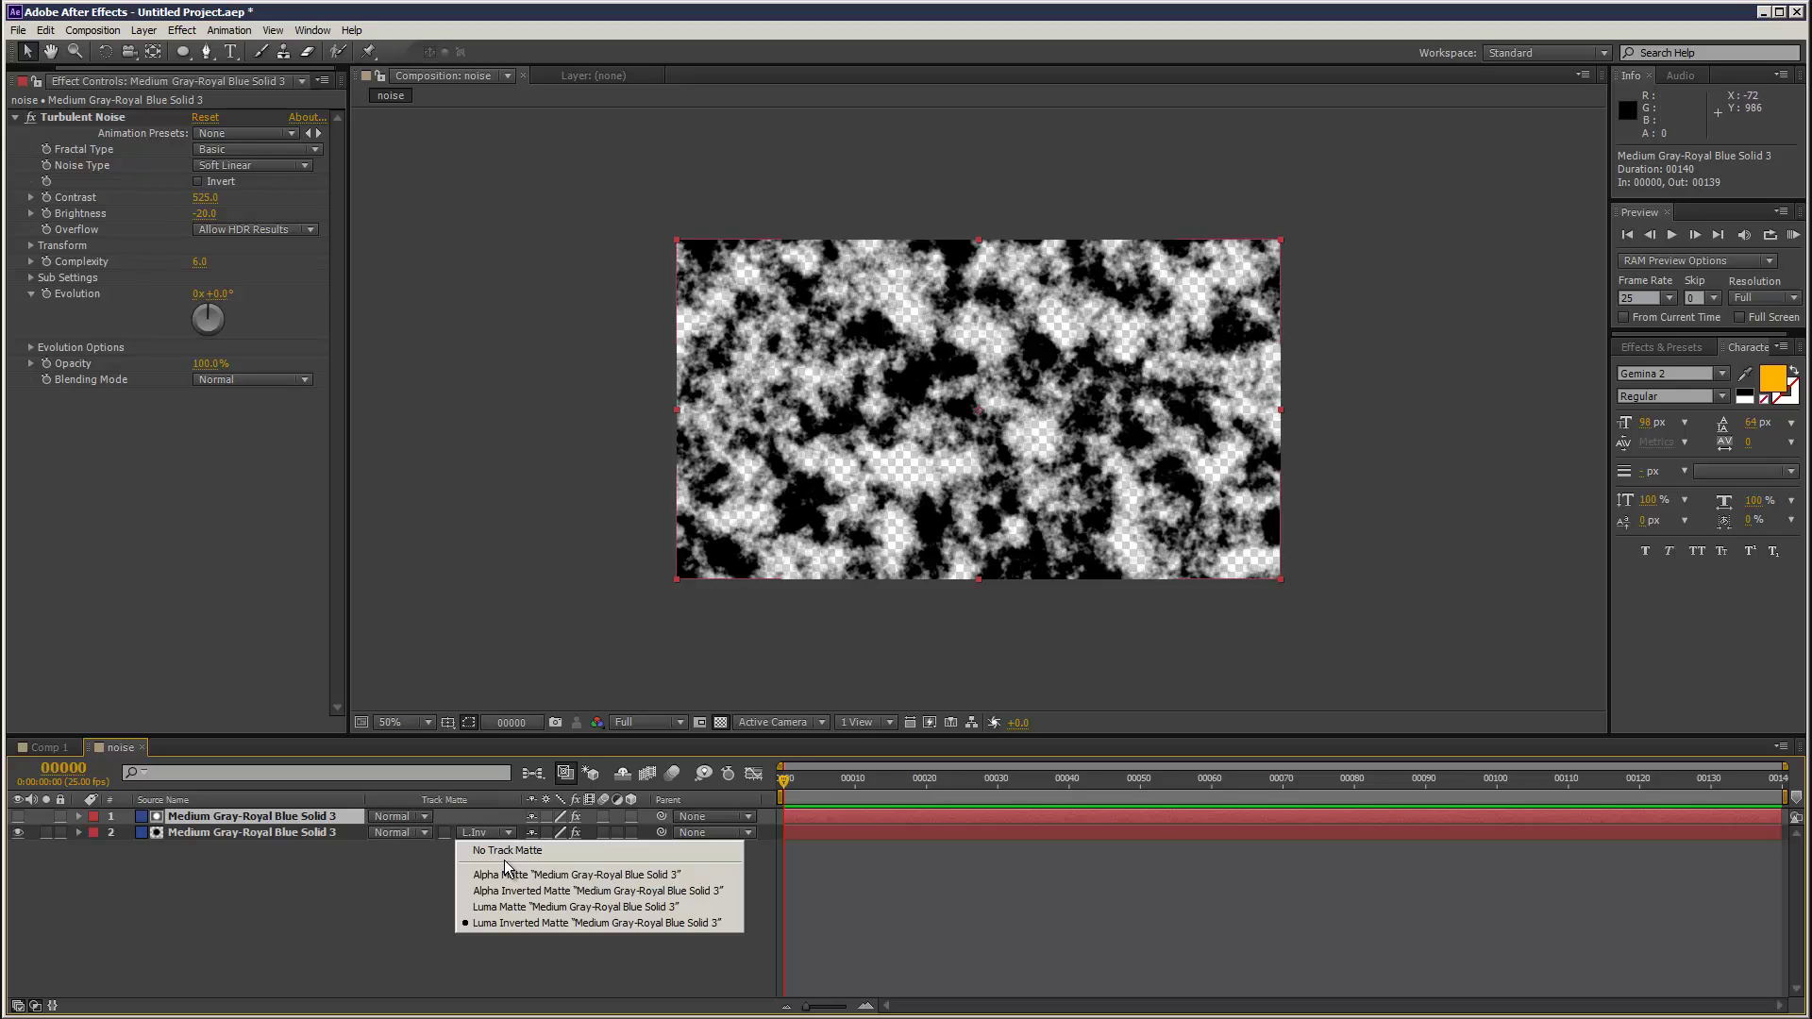
click(524, 911)
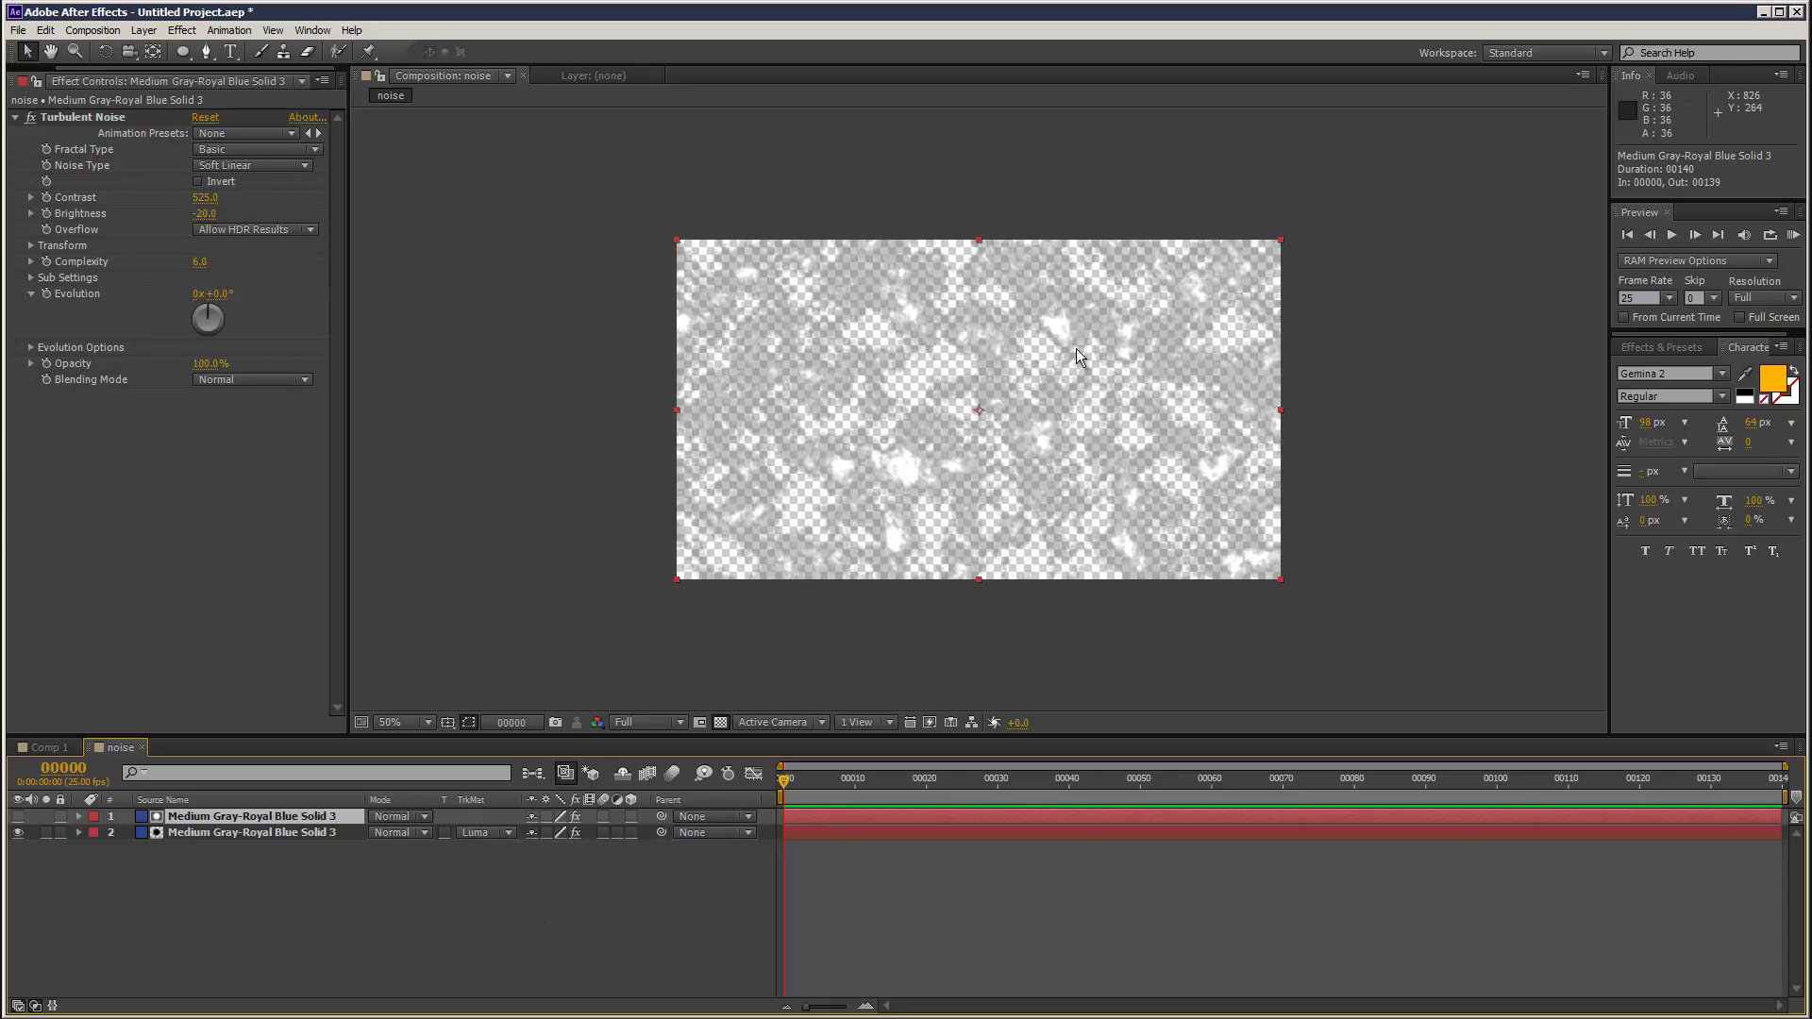
Toggle the transparency grid off and back on, then return to Comp 1.
click(719, 722)
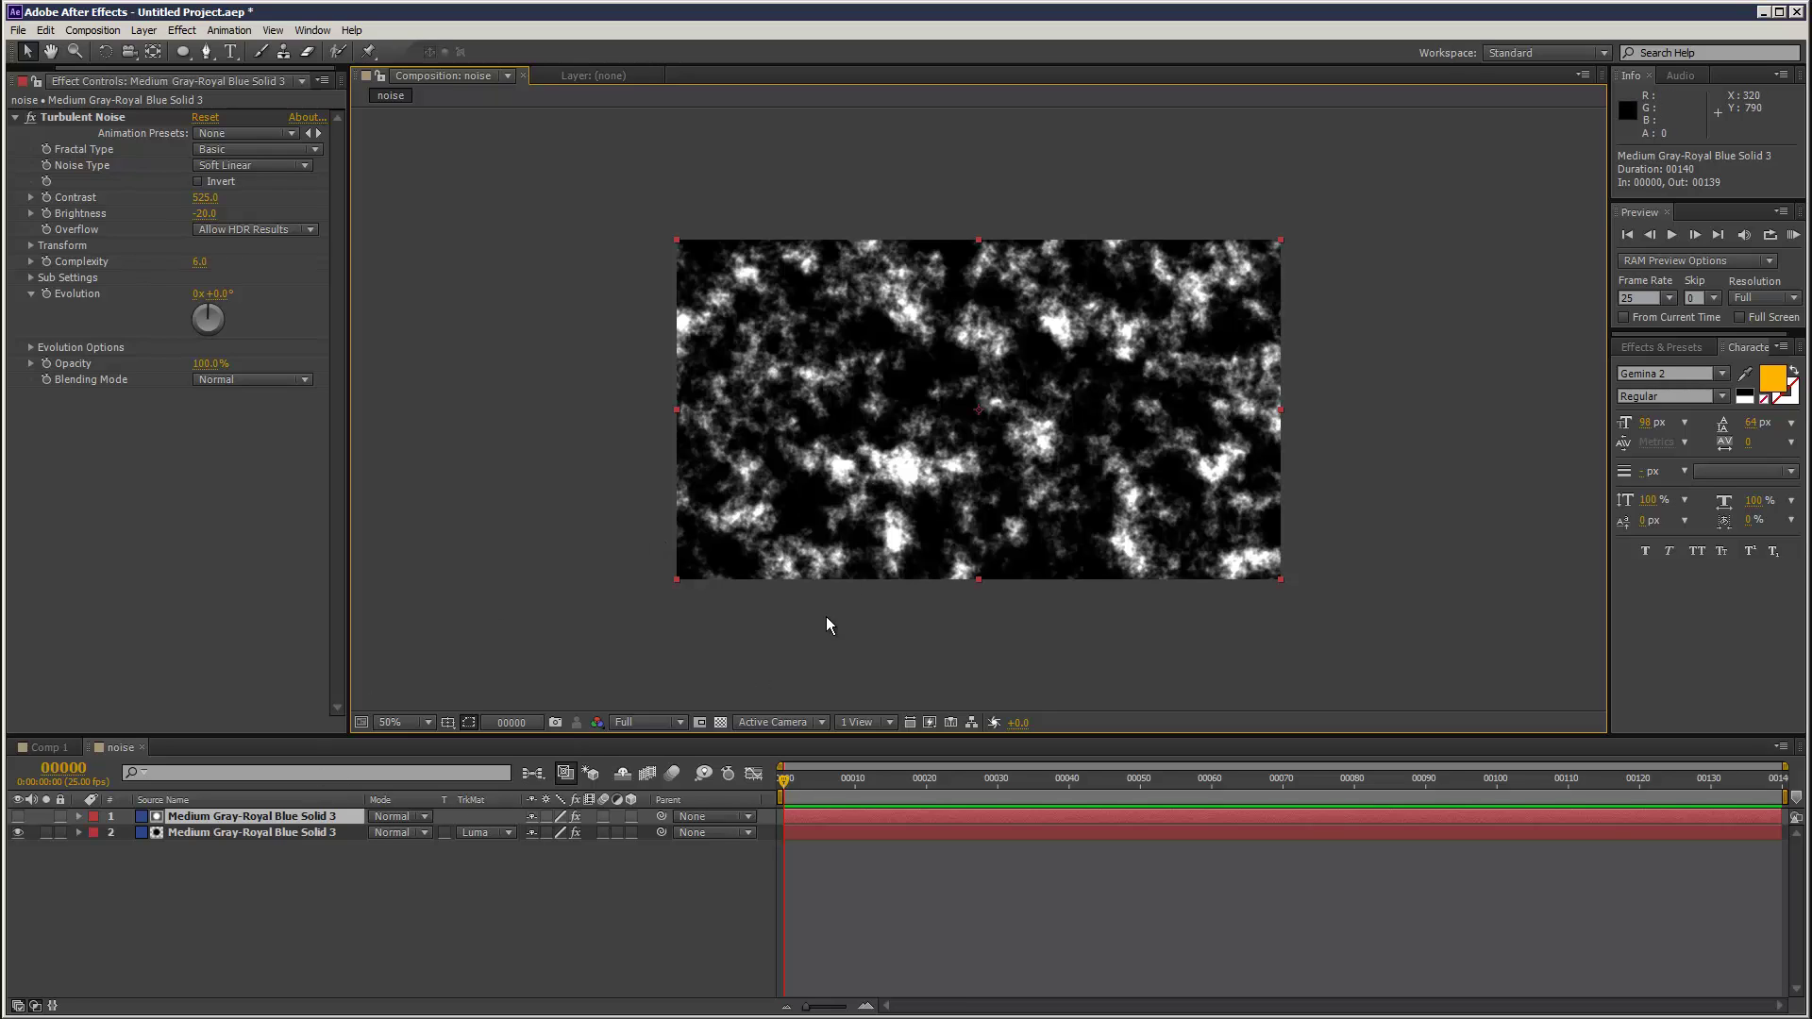
click(721, 722)
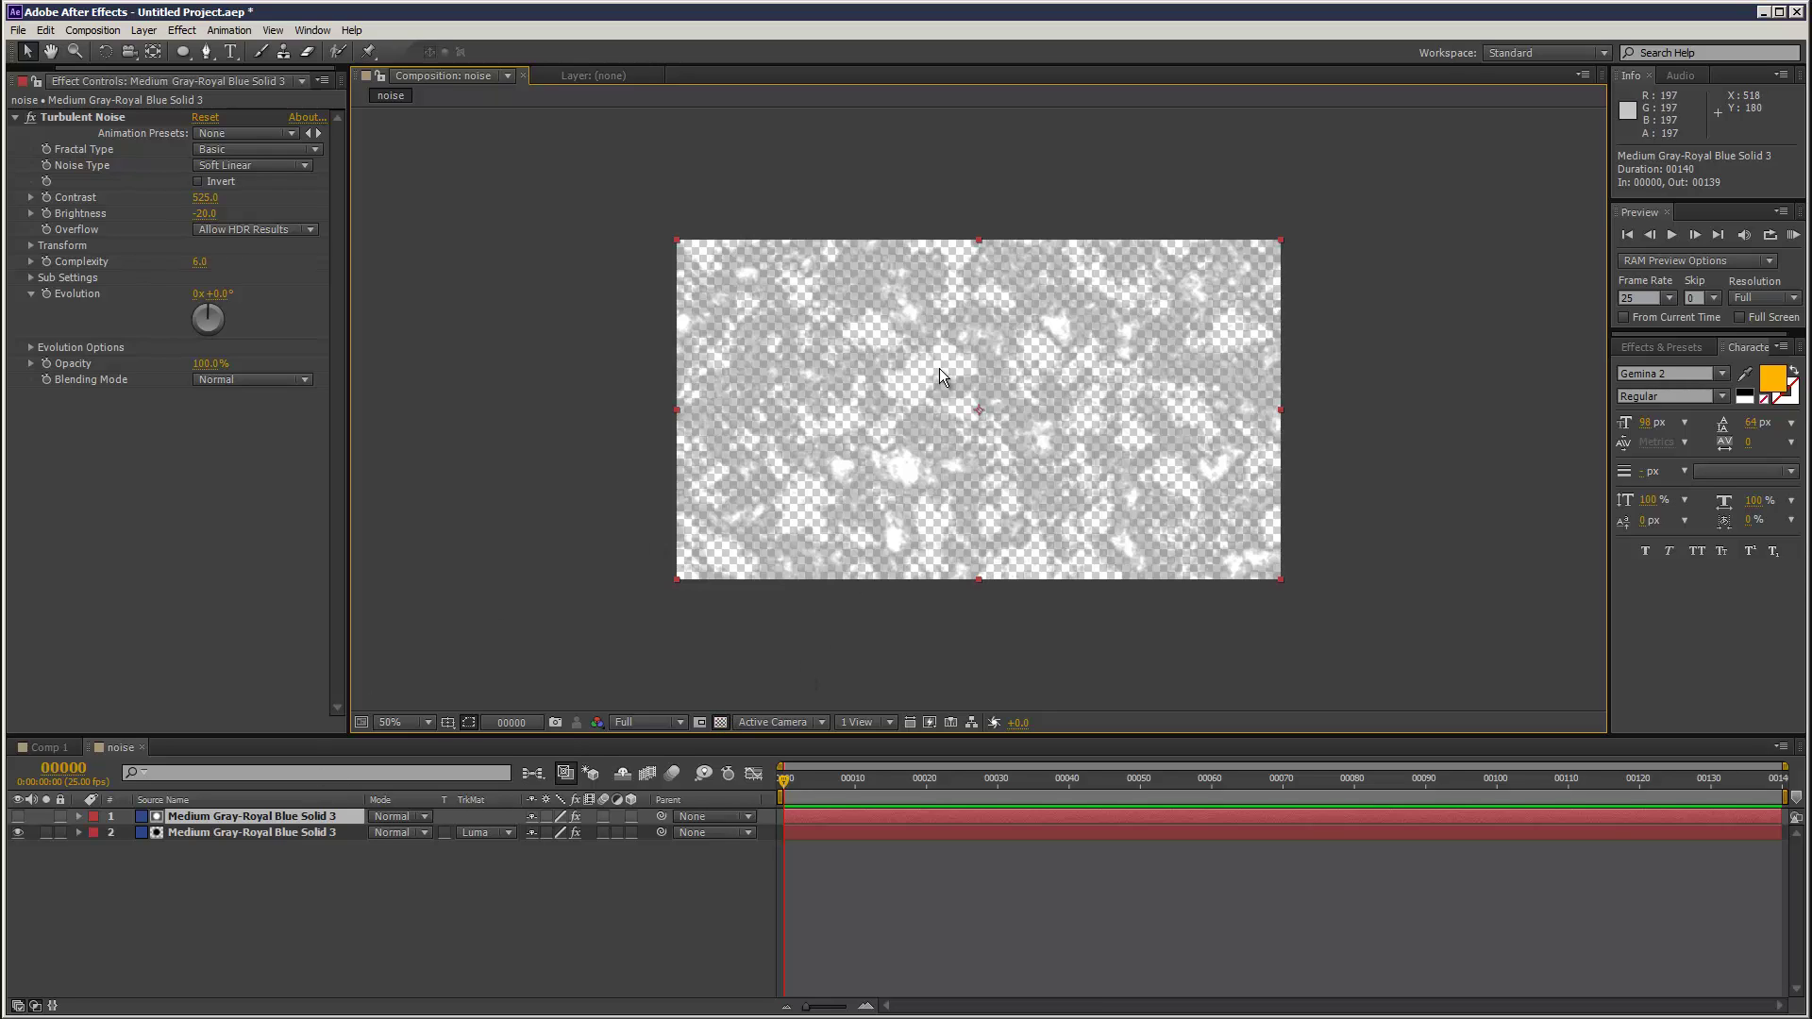
click(48, 747)
Alt-drag the noise comp from the Project panel onto the colPlane layer to replace the floor.
click(223, 957)
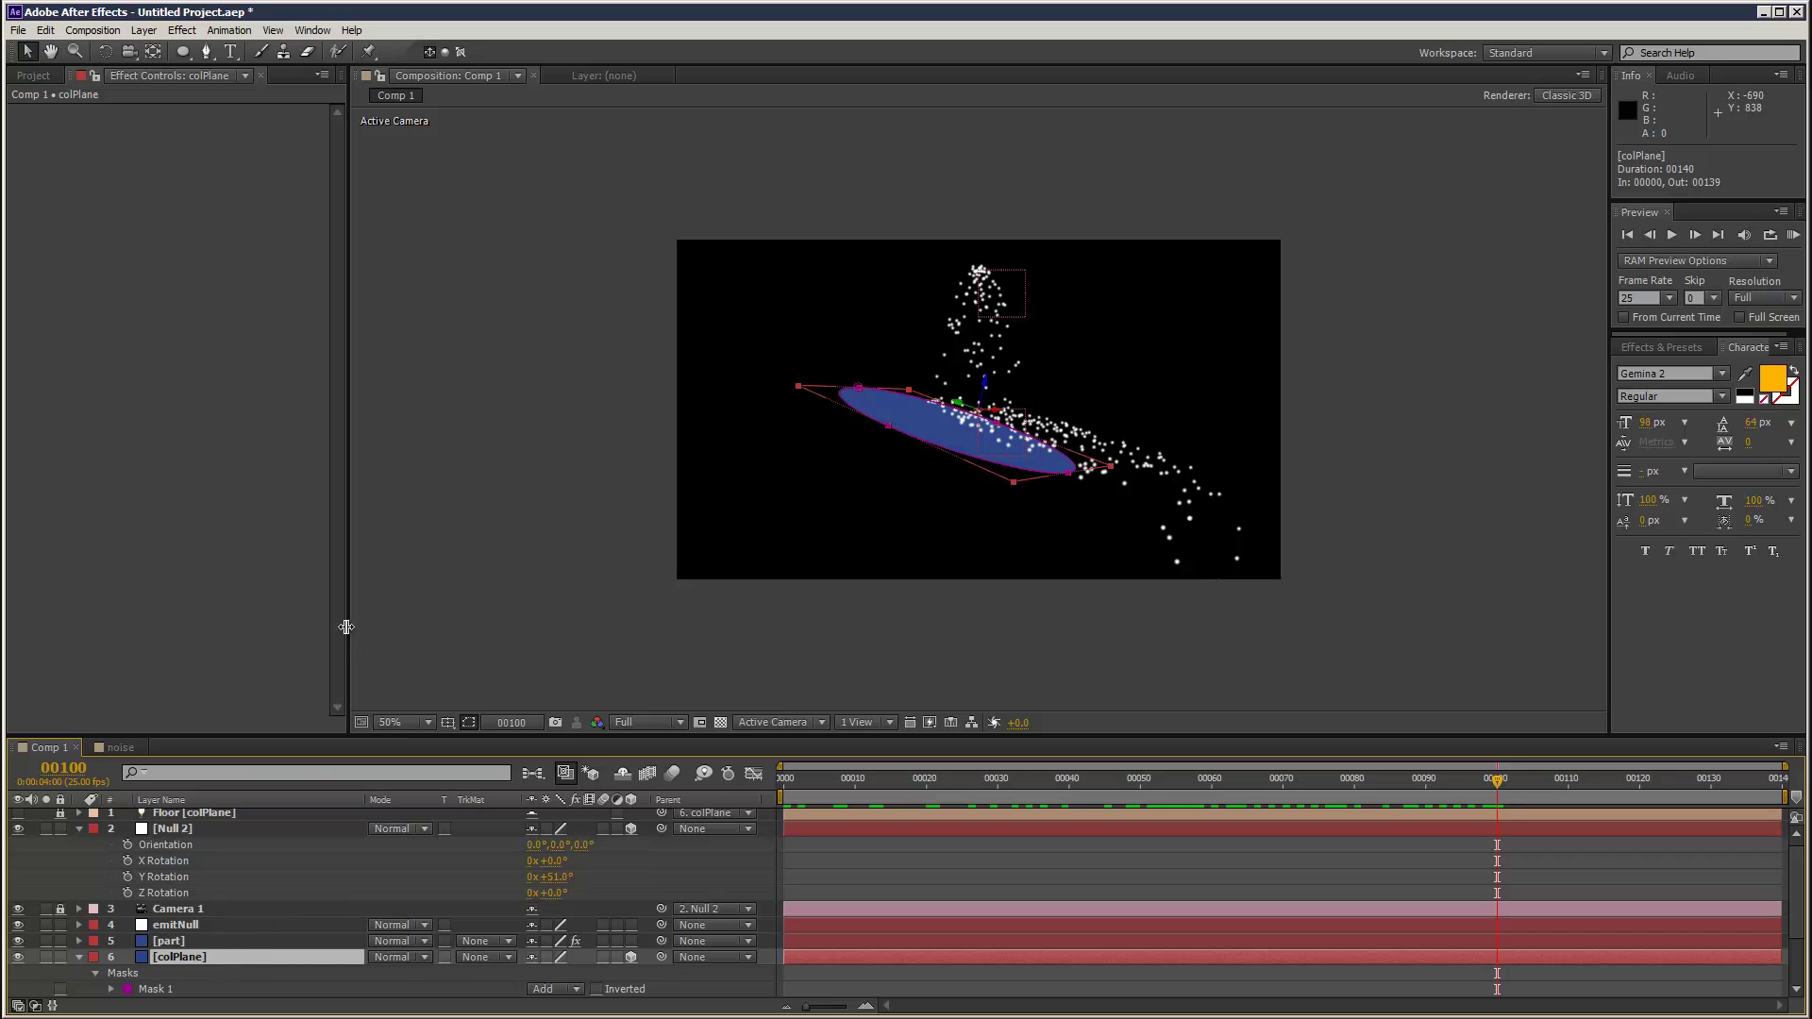
click(34, 75)
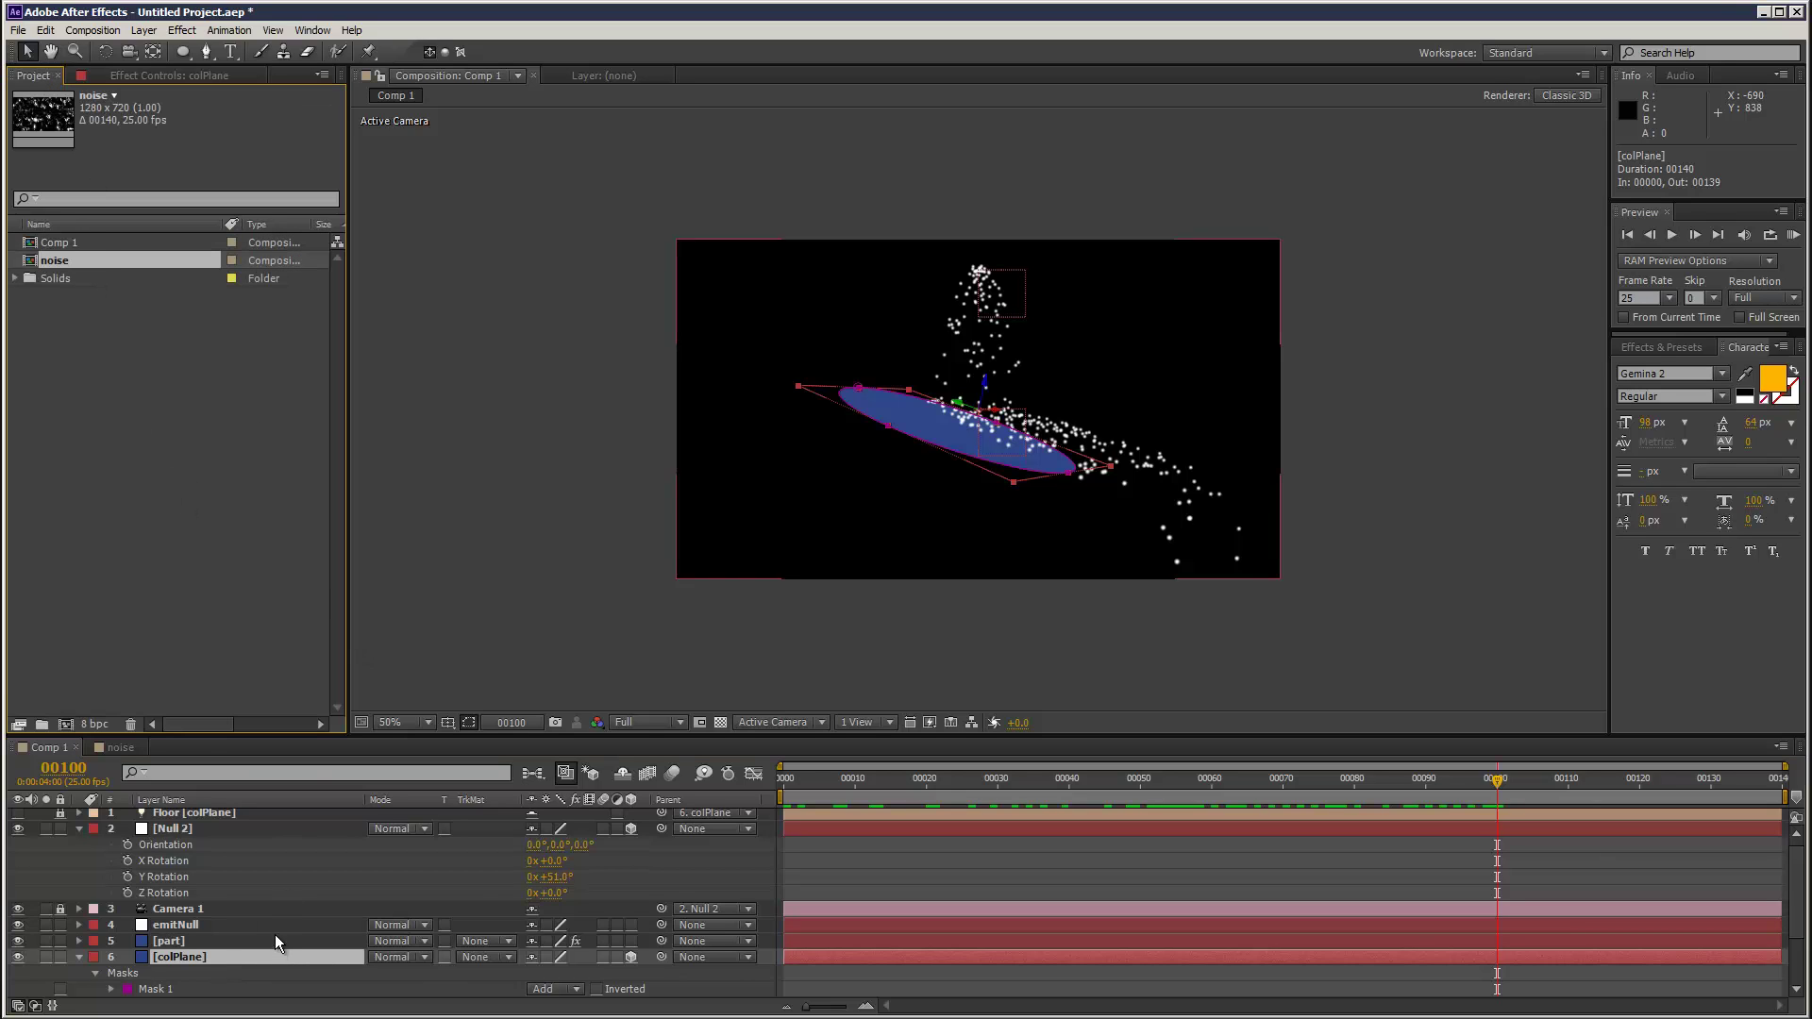
drag(105, 264, 241, 958)
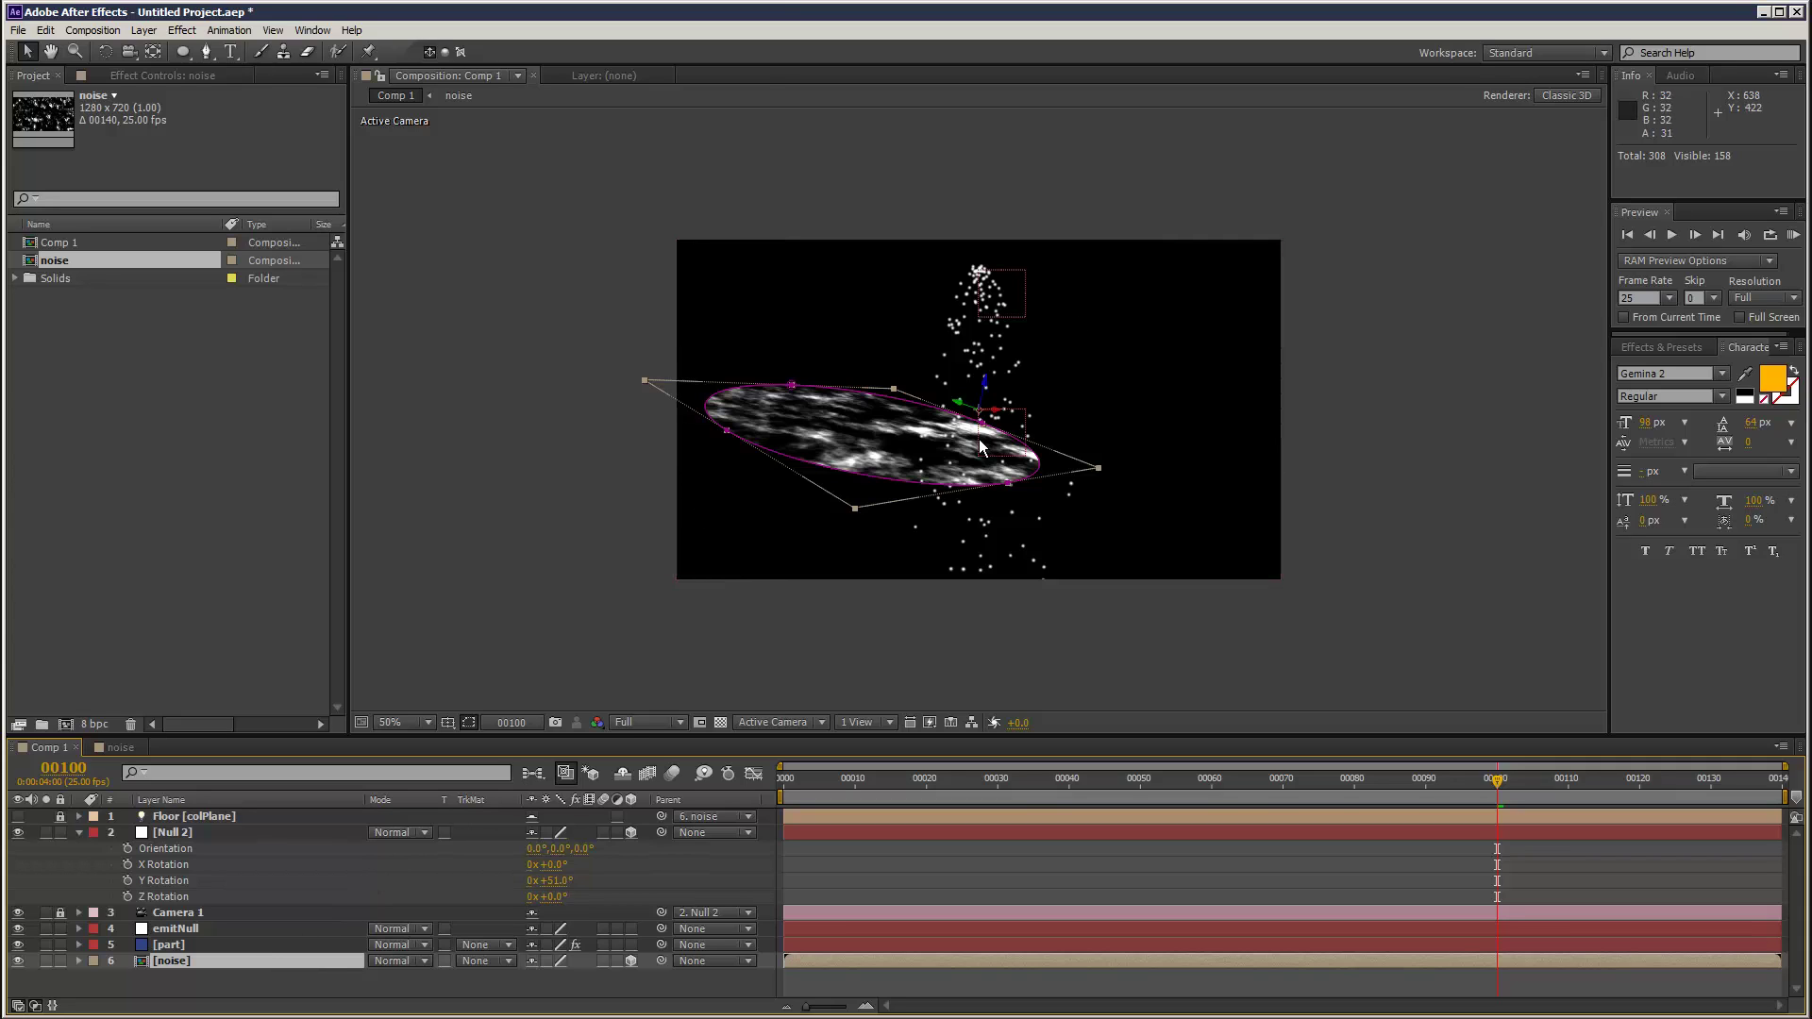
click(208, 944)
Scroll part's Particular settings to Physics > Bounce and select the noise floor layer.
click(157, 75)
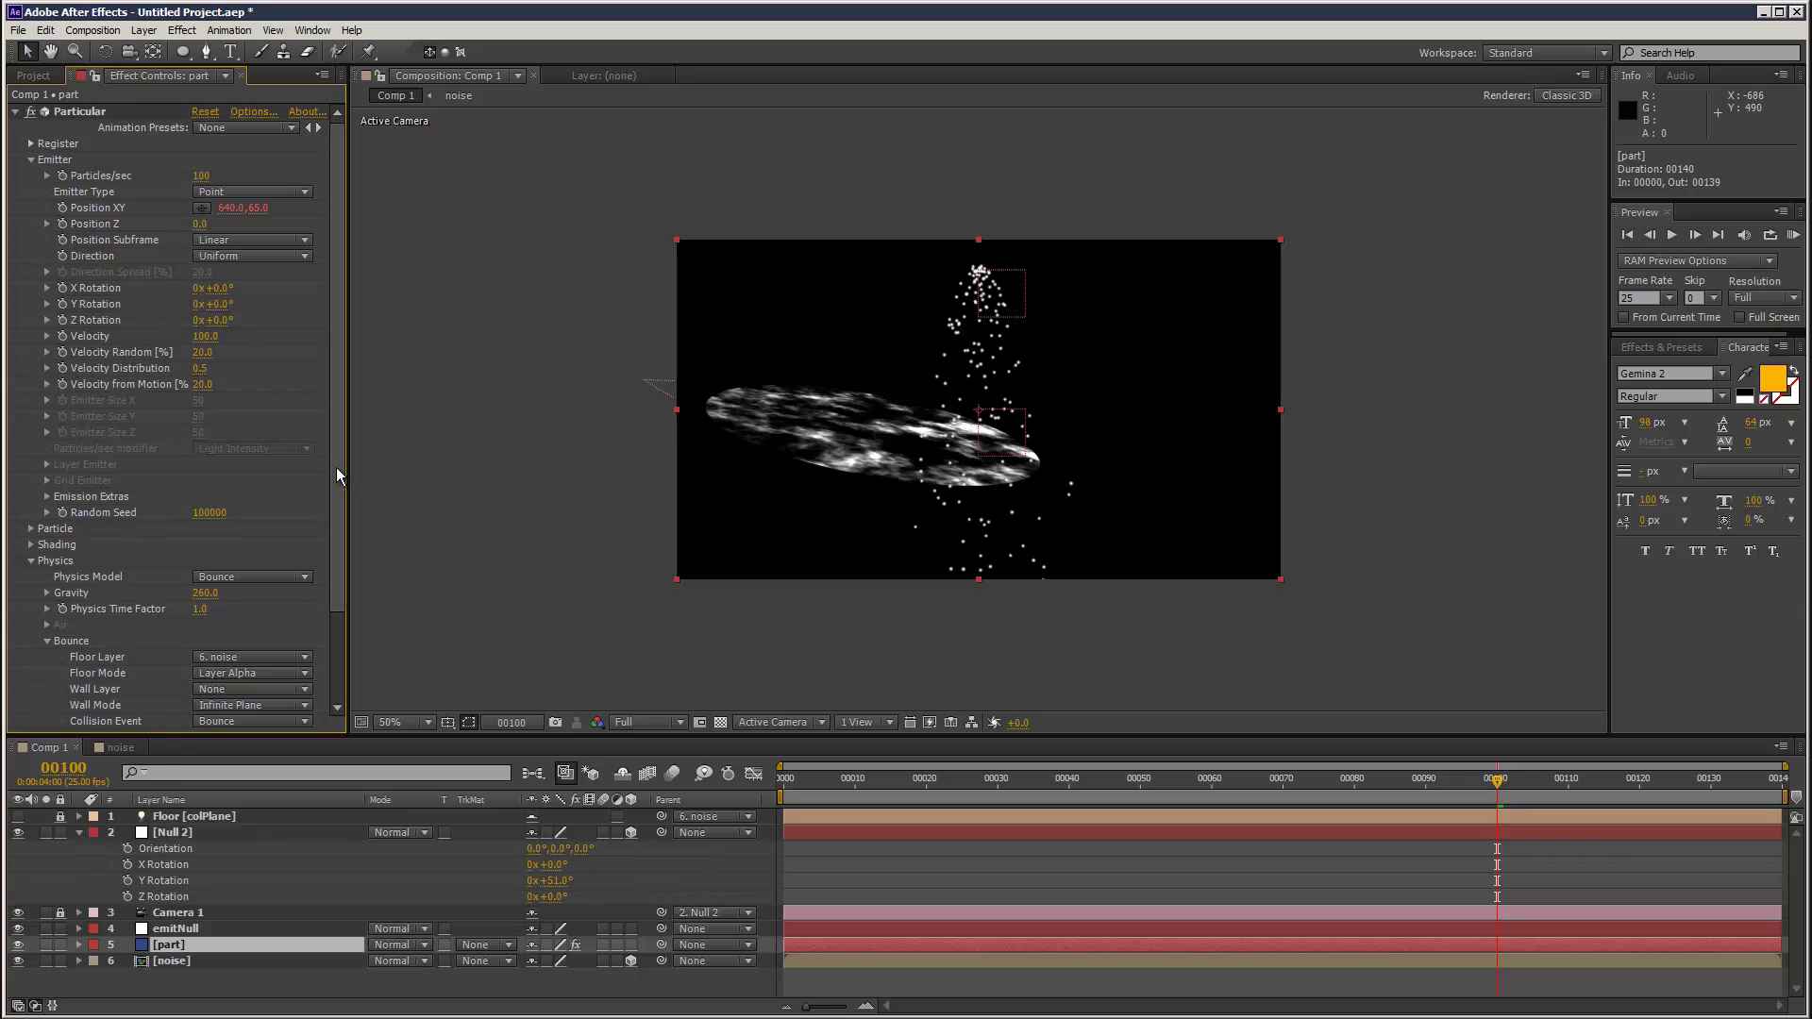
scroll(307, 626, down, 3)
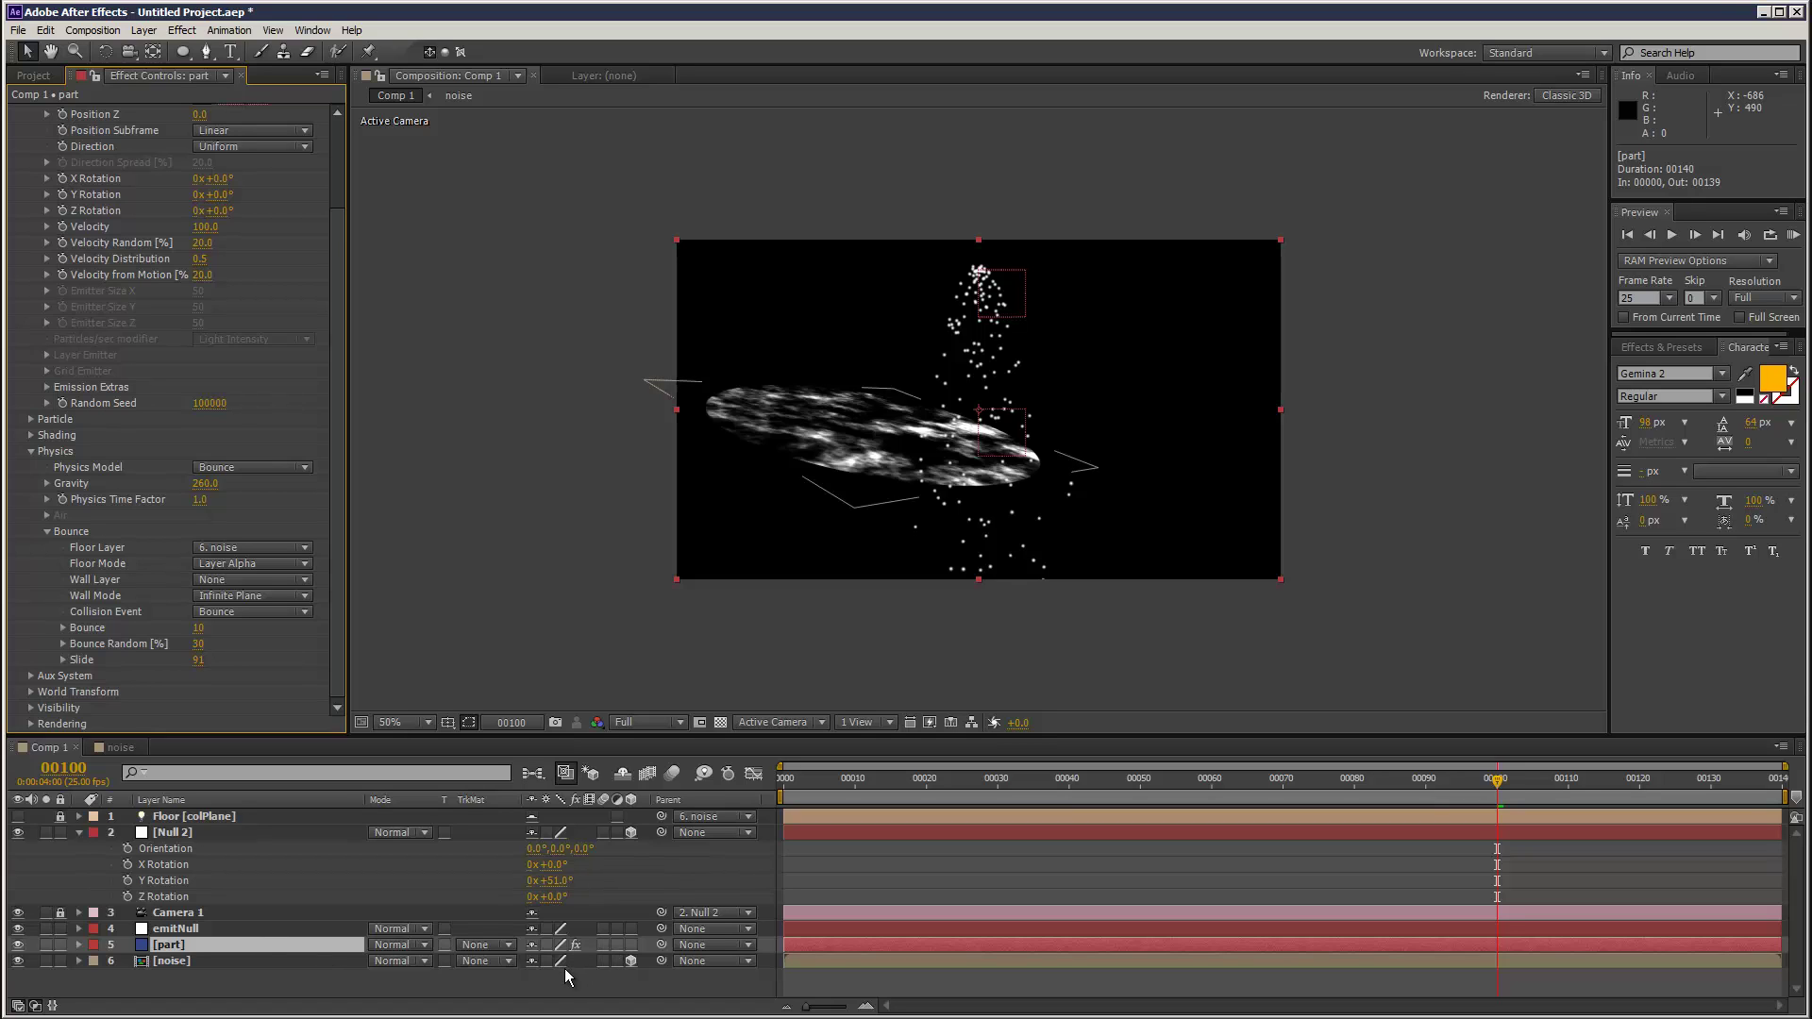
click(272, 962)
Drag the noise floor right, undo the move, and lock the emitNull layer.
drag(1003, 402, 1043, 417)
key(ctrl+z)
click(188, 945)
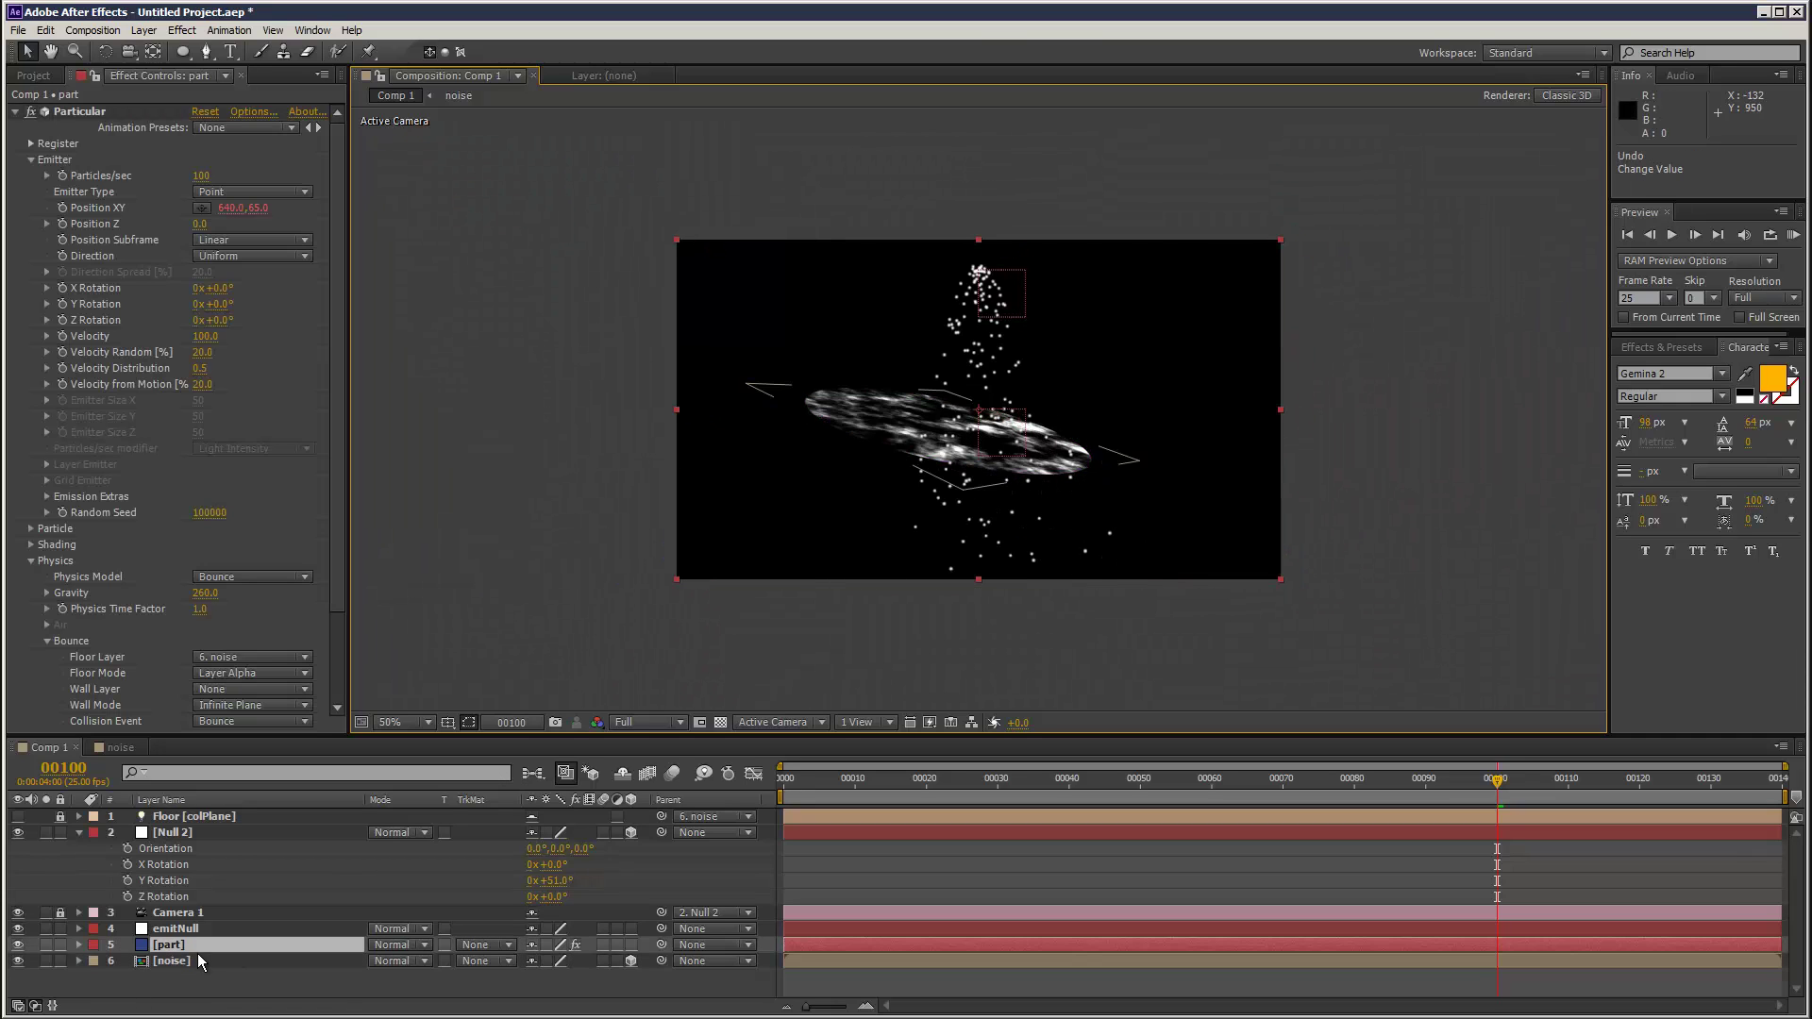
click(60, 929)
Lock part, move the noise floor to 802, 379.6, -68.2, and scrub back to frame 69.
click(61, 944)
click(169, 961)
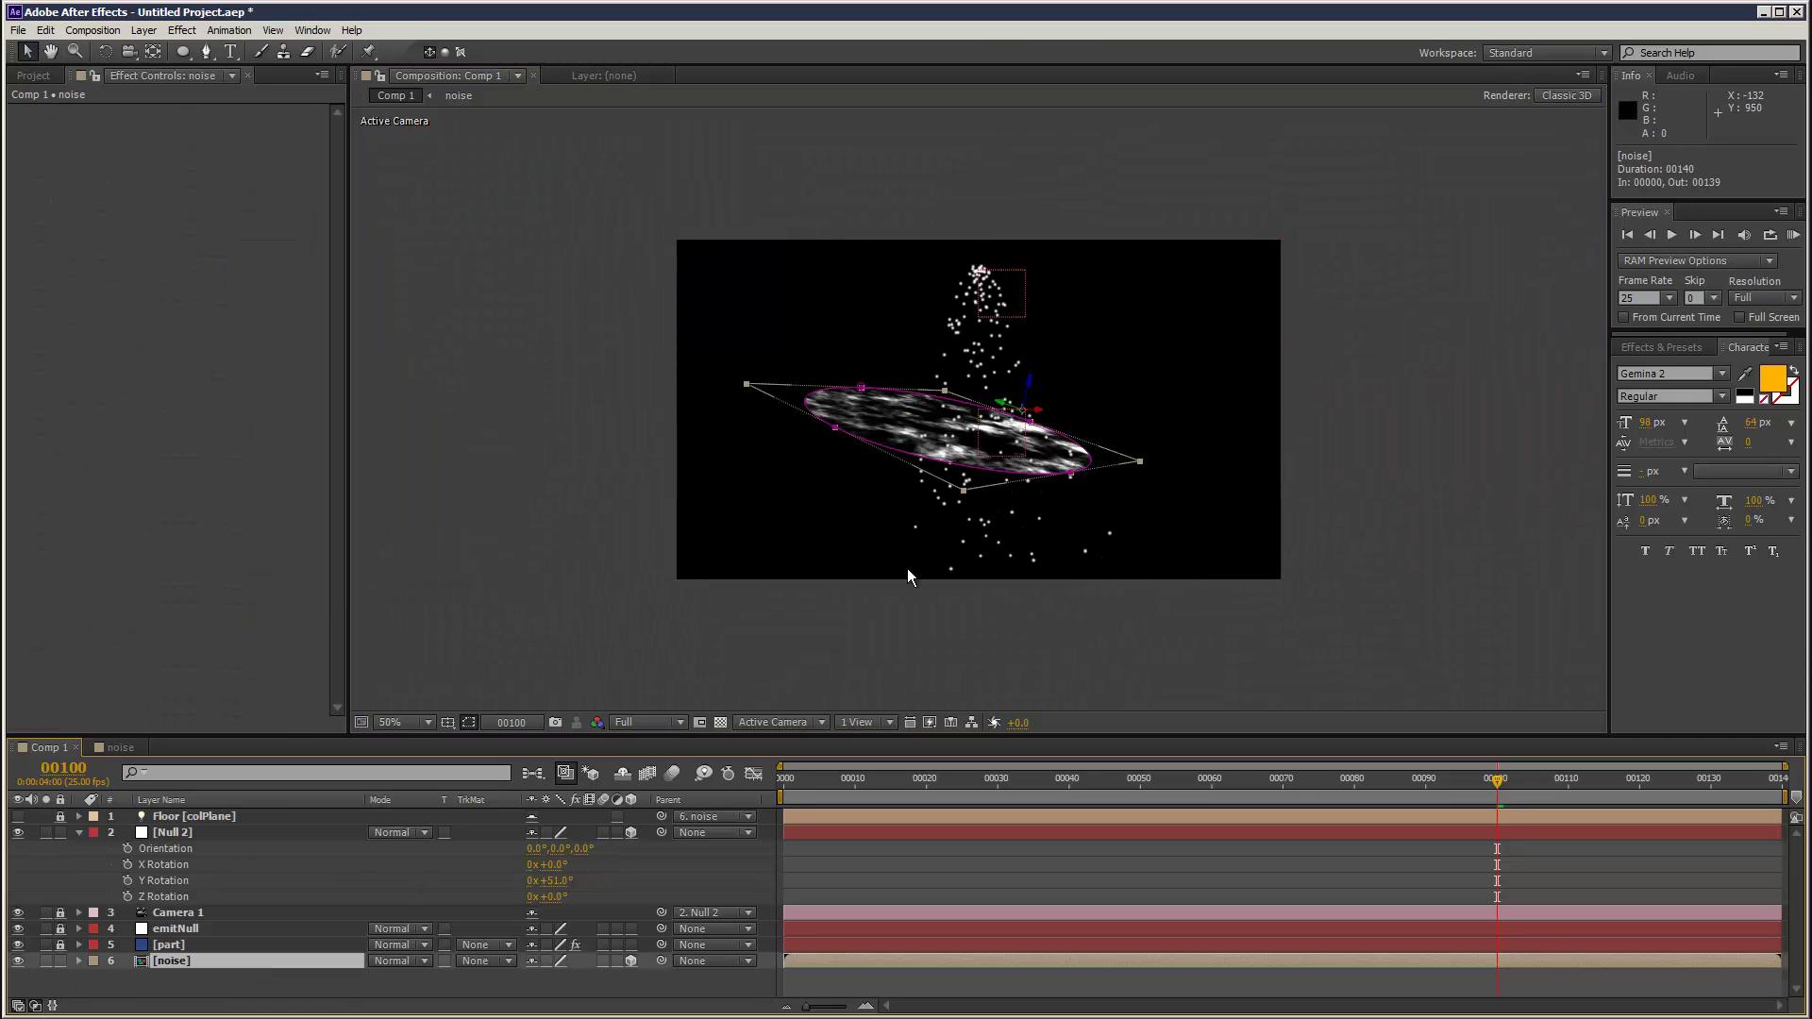
drag(1002, 427, 1028, 469)
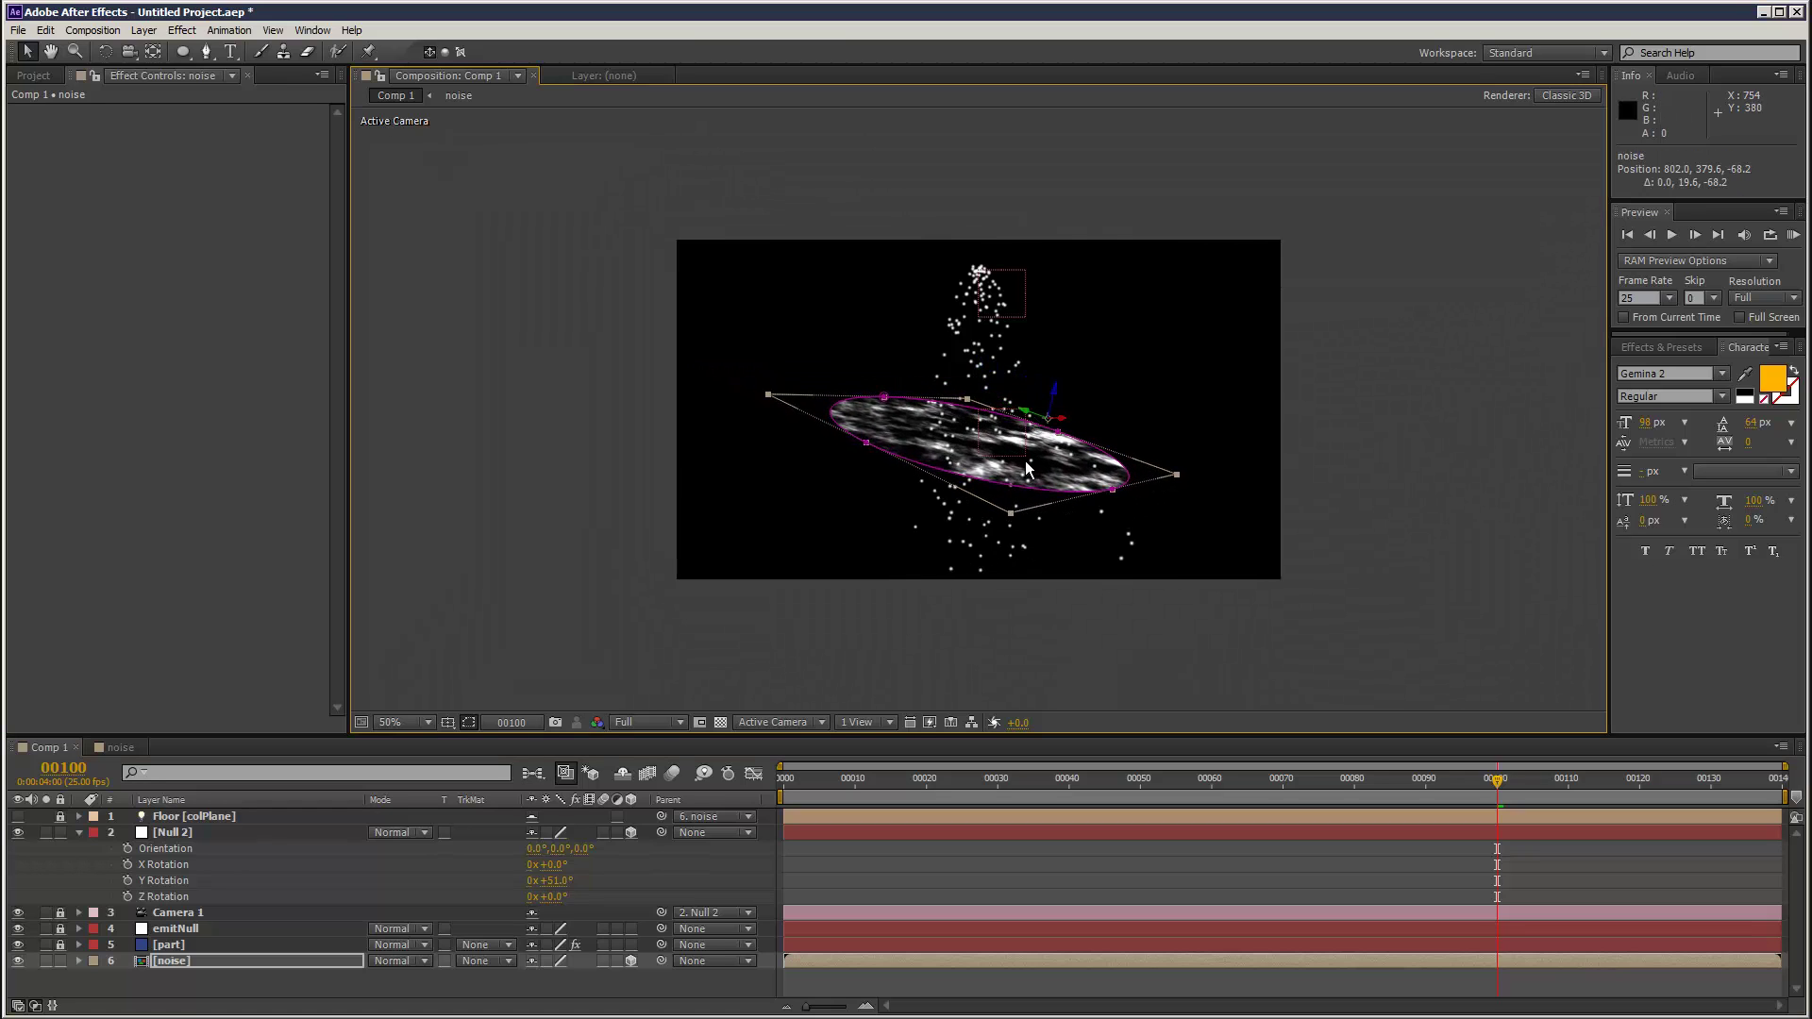
click(1466, 459)
drag(789, 784, 1277, 785)
click(214, 831)
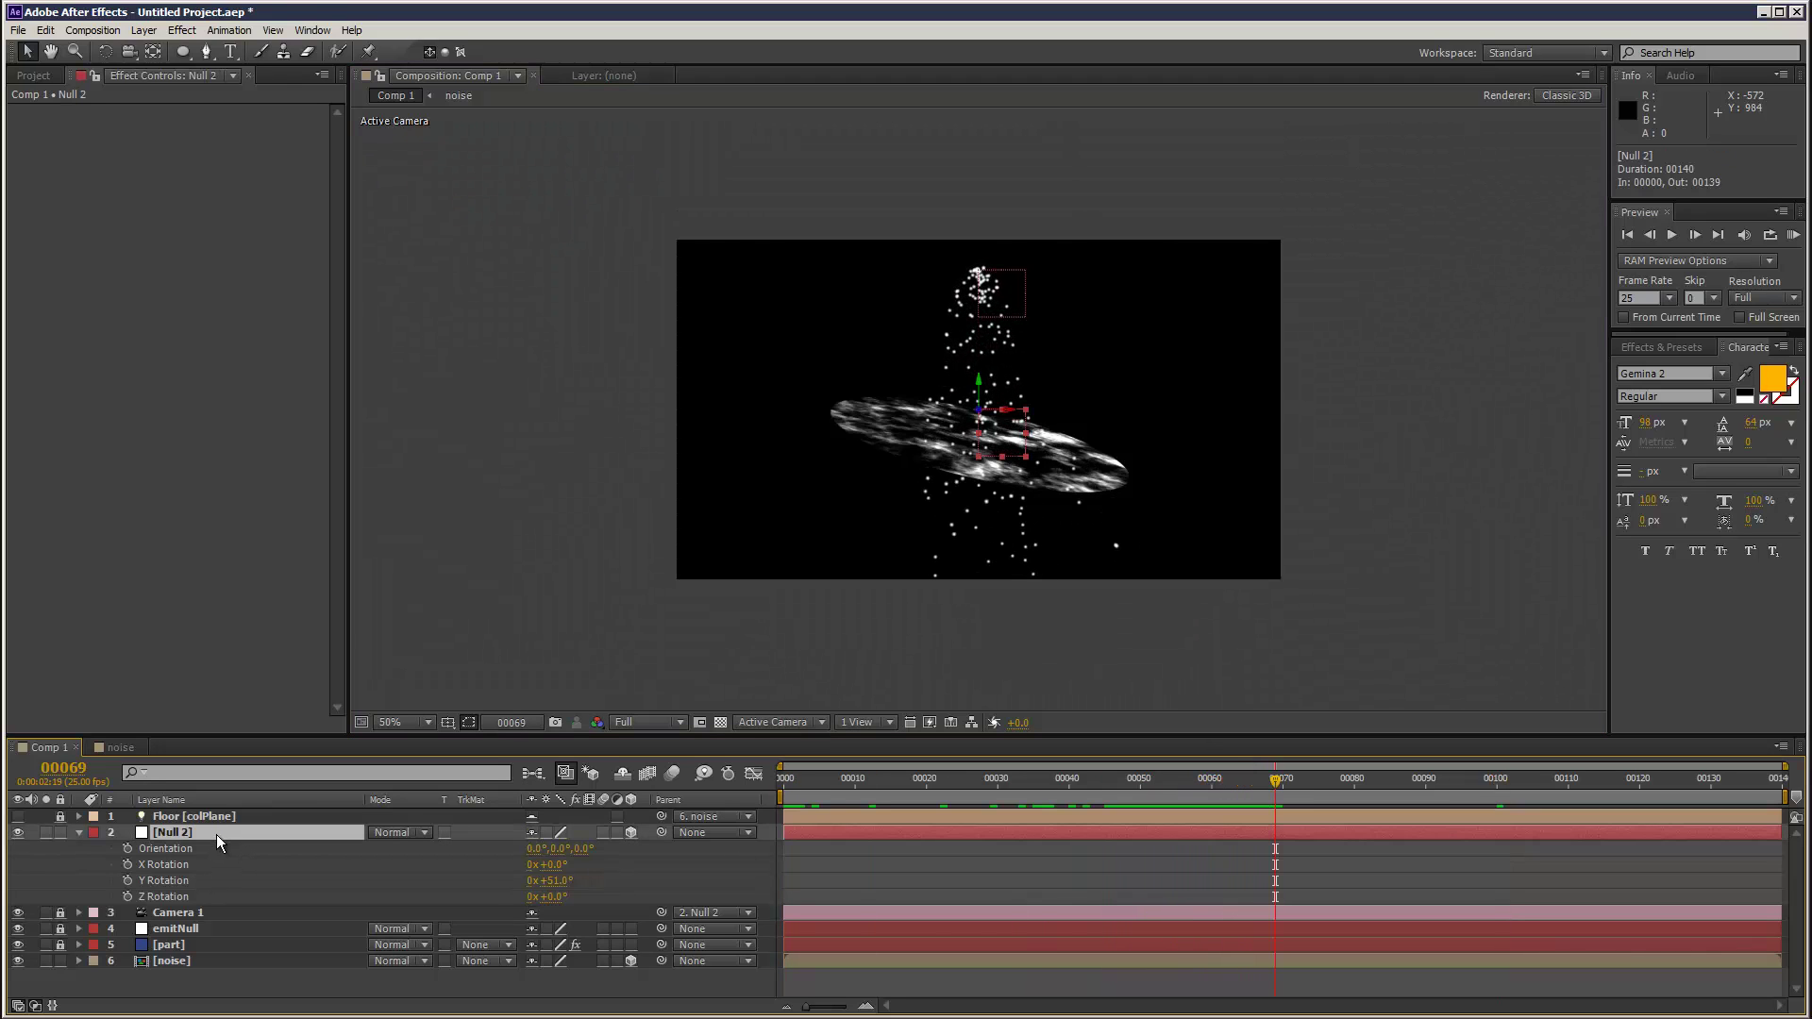
Set Null 2's Scale to 69% and its rotation to 2° X, 82° Y.
key(s)
mouse_move(592, 860)
mouse_down()
mouse_move(566, 859)
mouse_move(584, 881)
mouse_up()
click(307, 830)
key(r)
click(1385, 398)
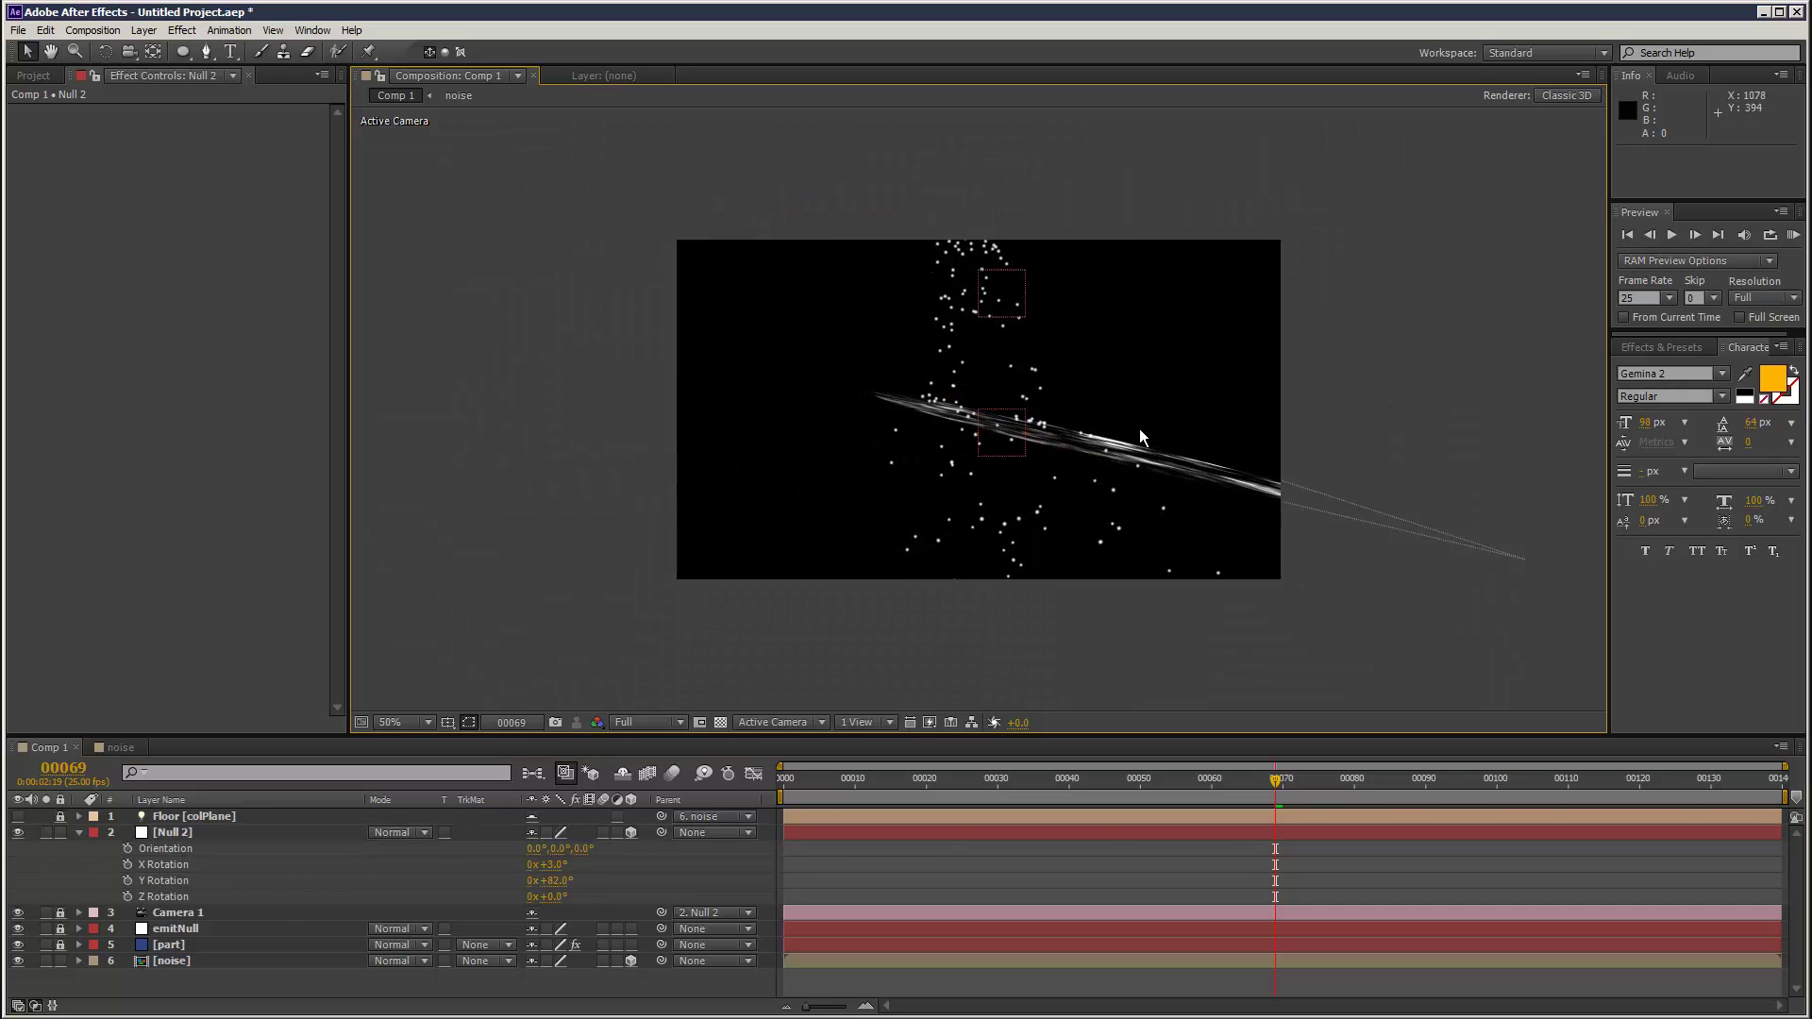
Check part's Physics settings and RAM preview the particles bouncing in Comp 1.
click(199, 961)
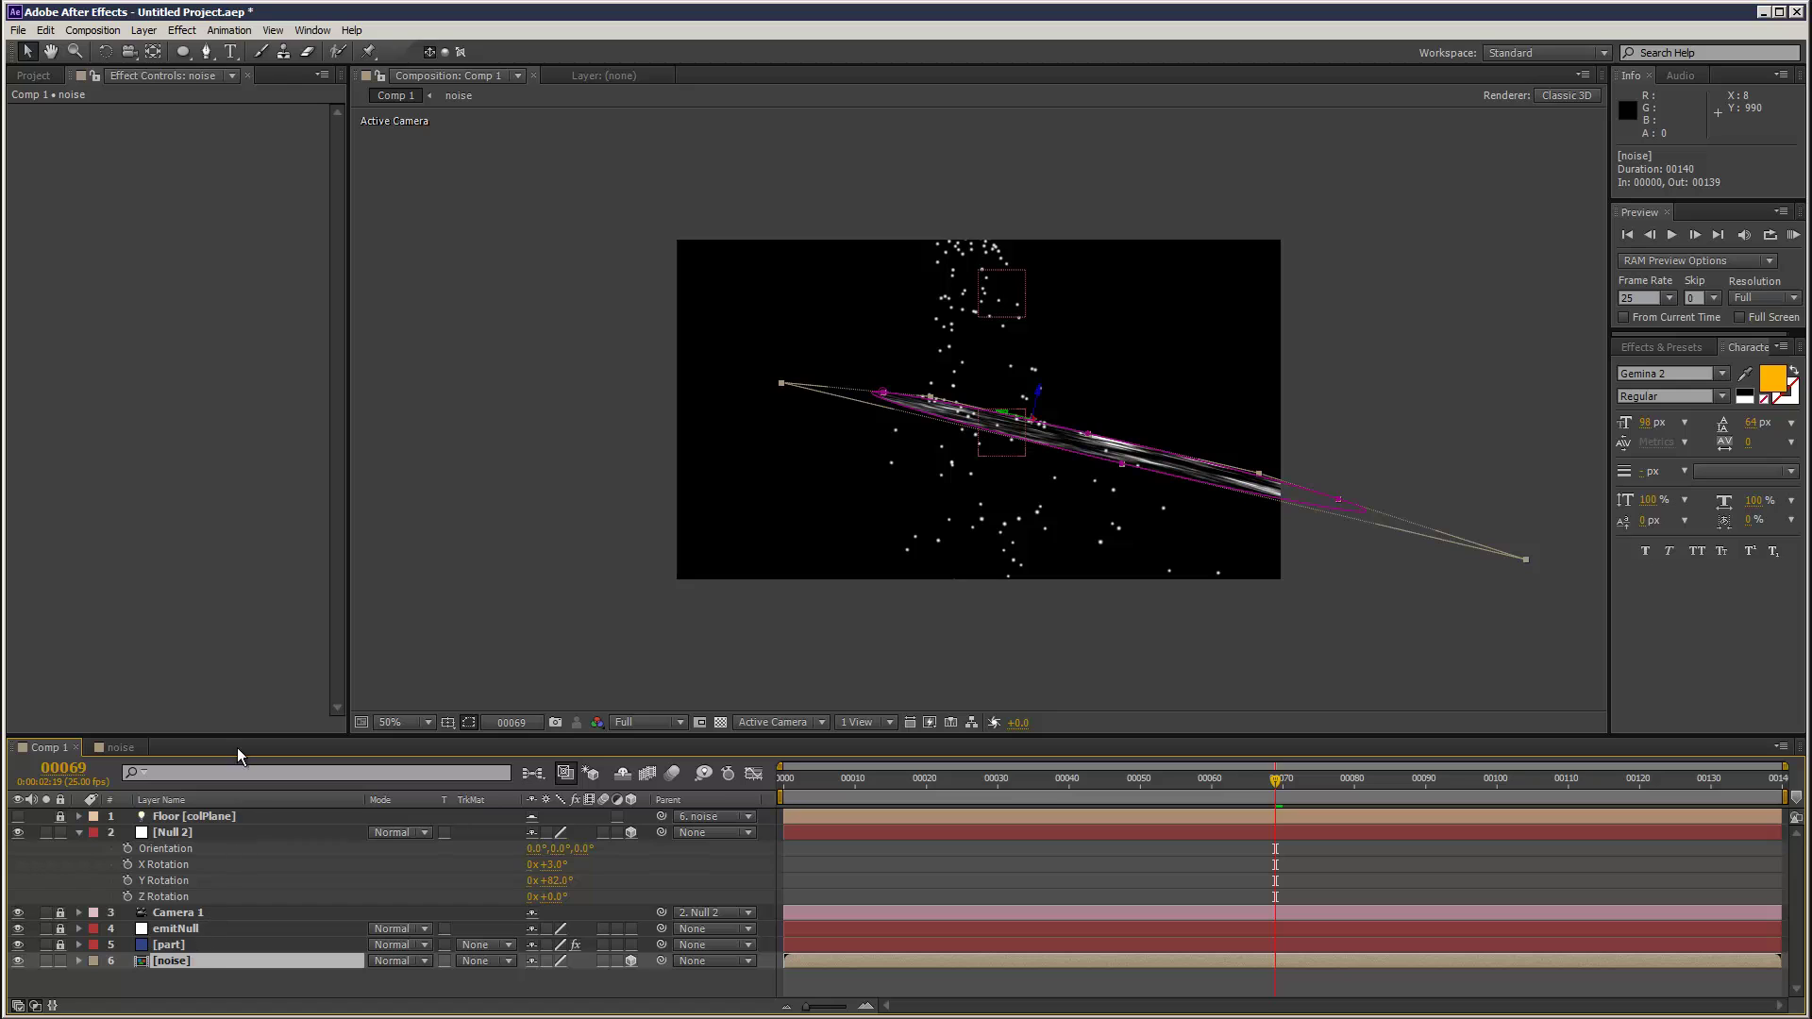
click(168, 944)
scroll(242, 574, down, 5)
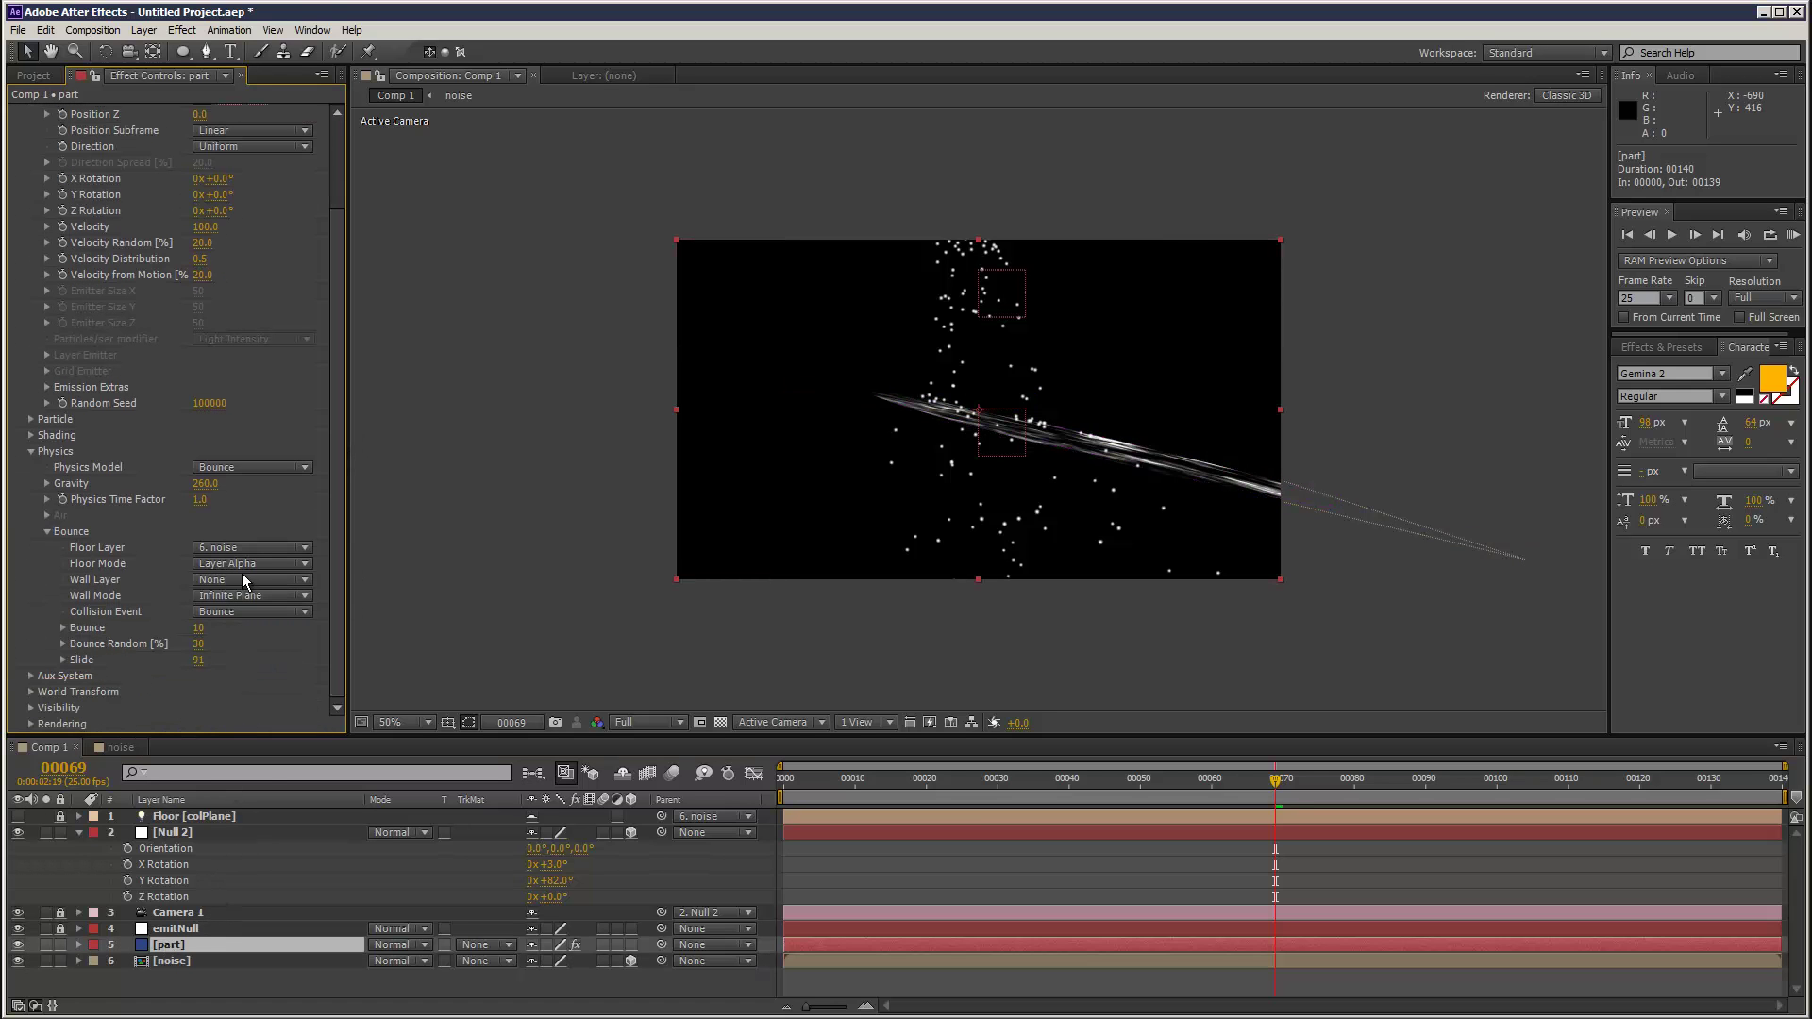
click(119, 747)
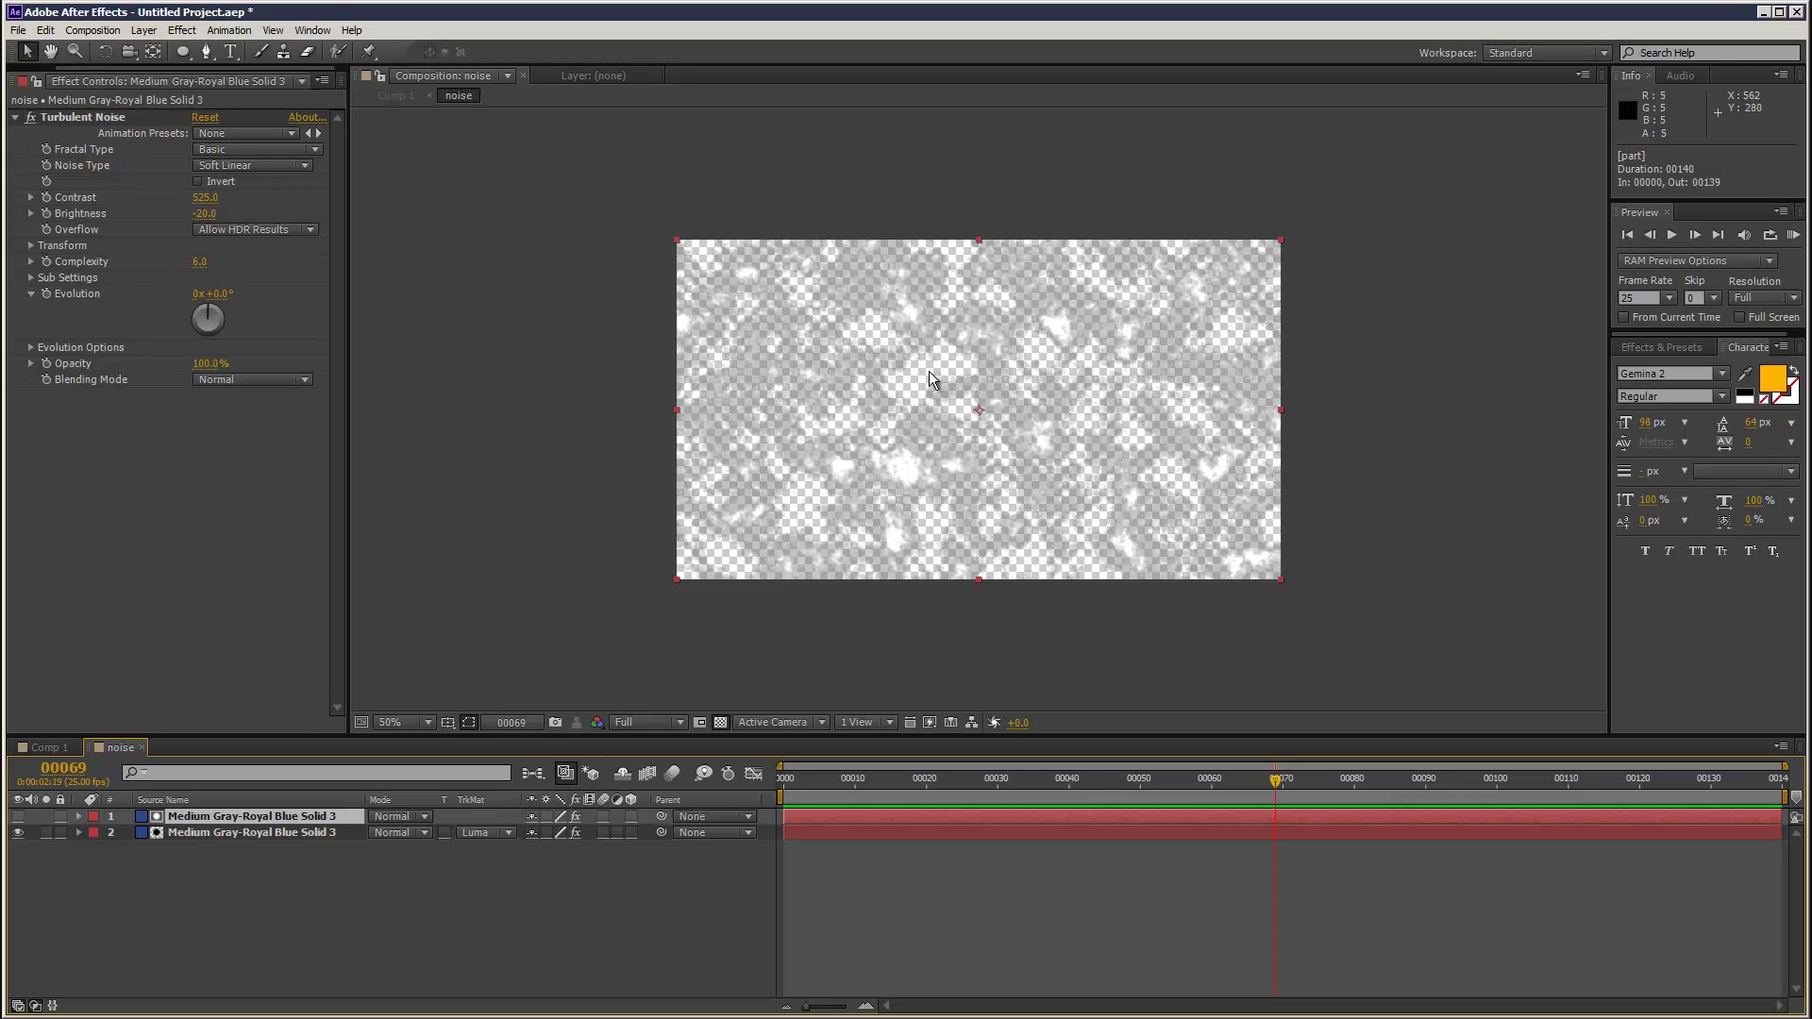
click(42, 747)
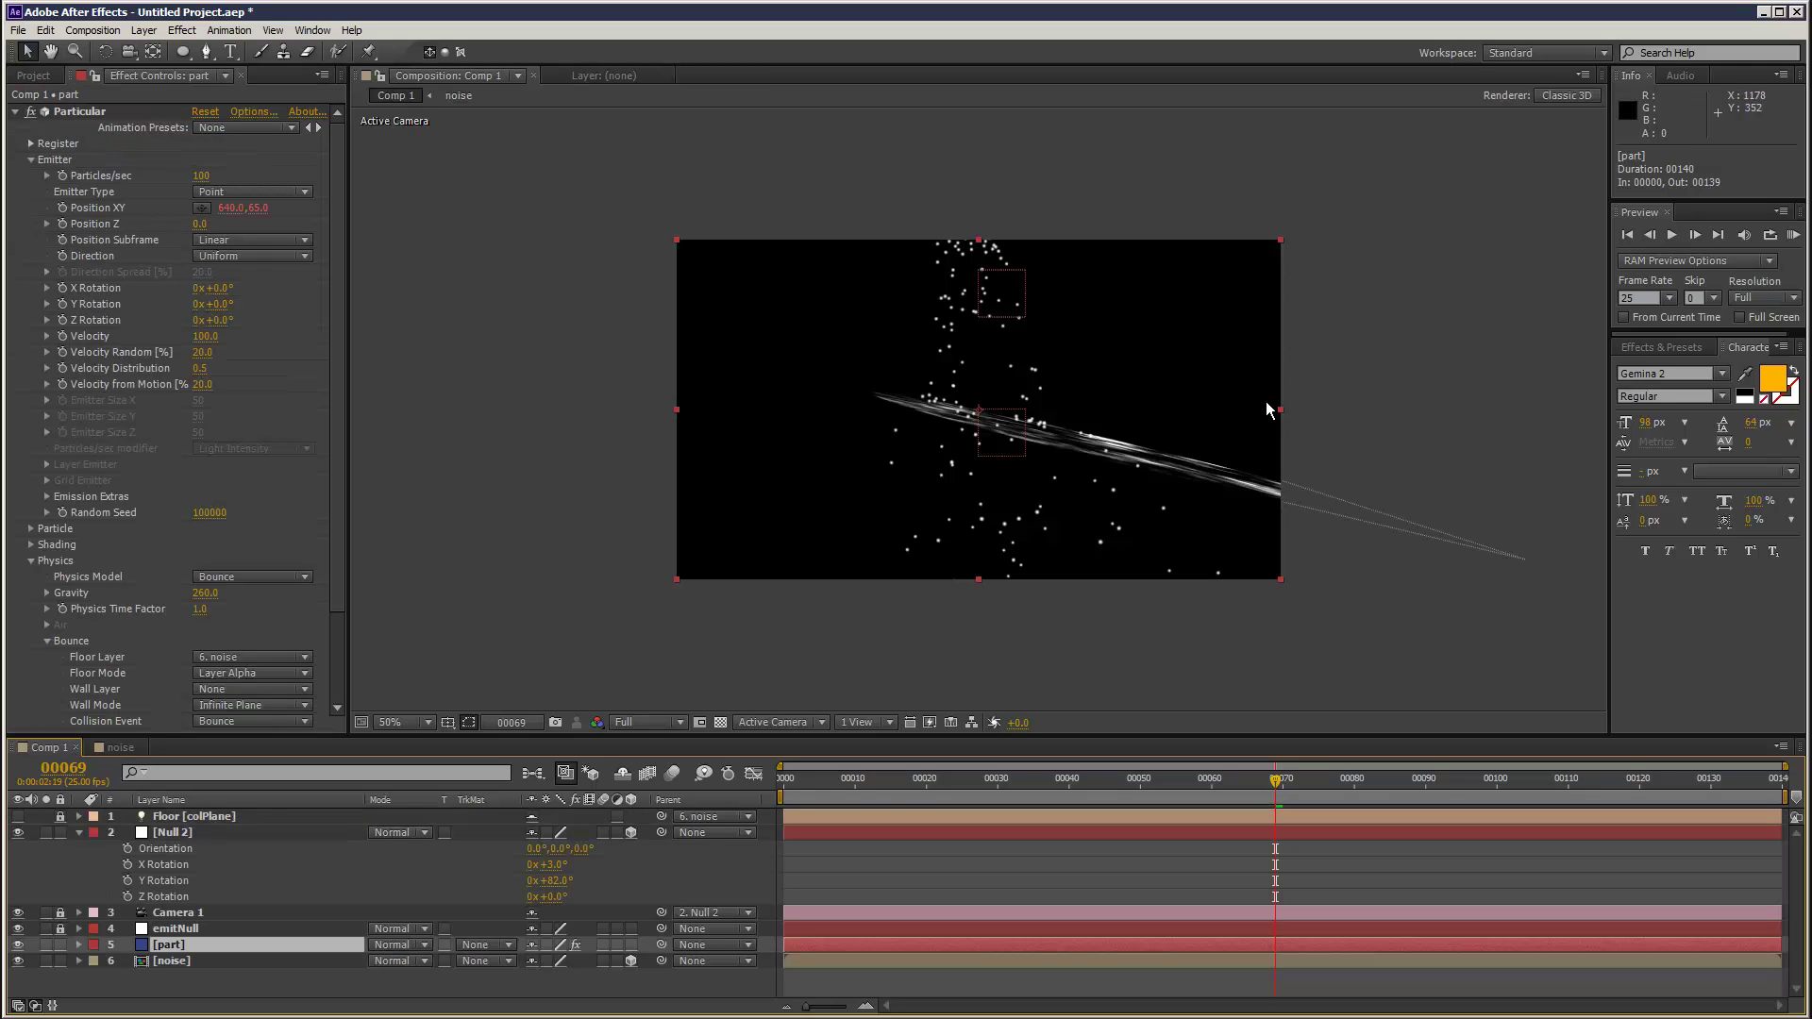
click(1793, 235)
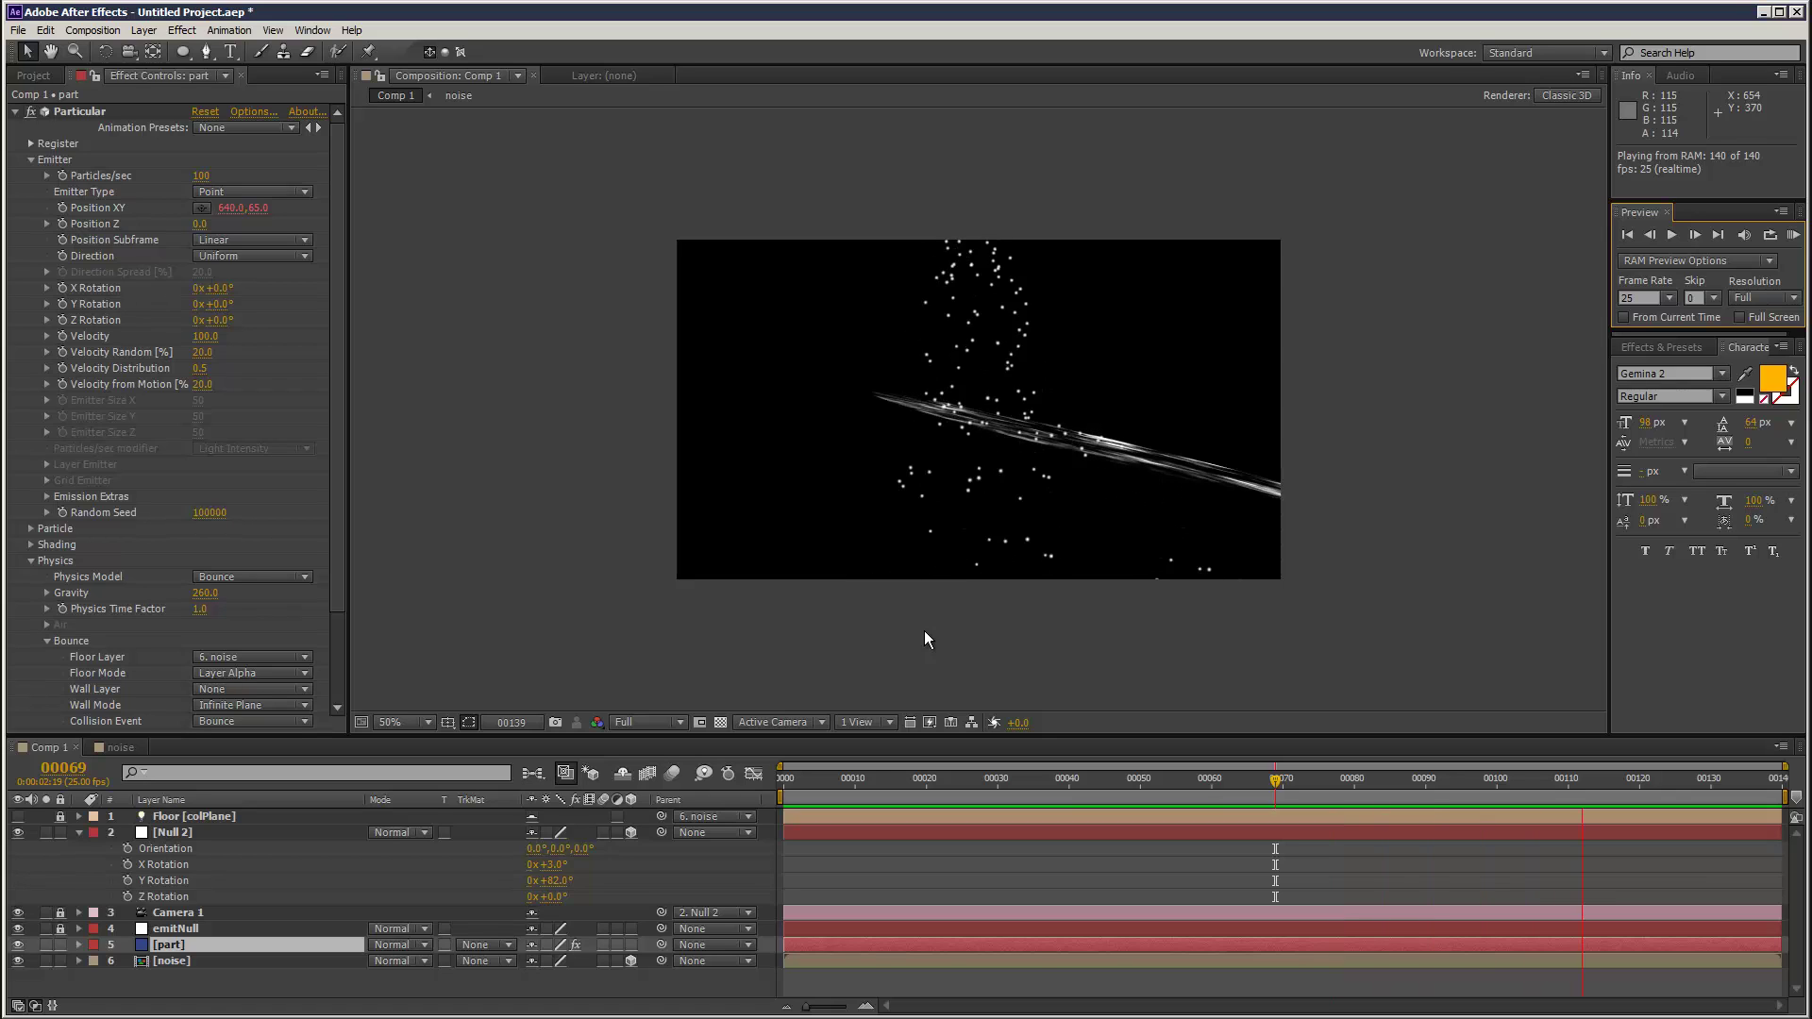
click(120, 748)
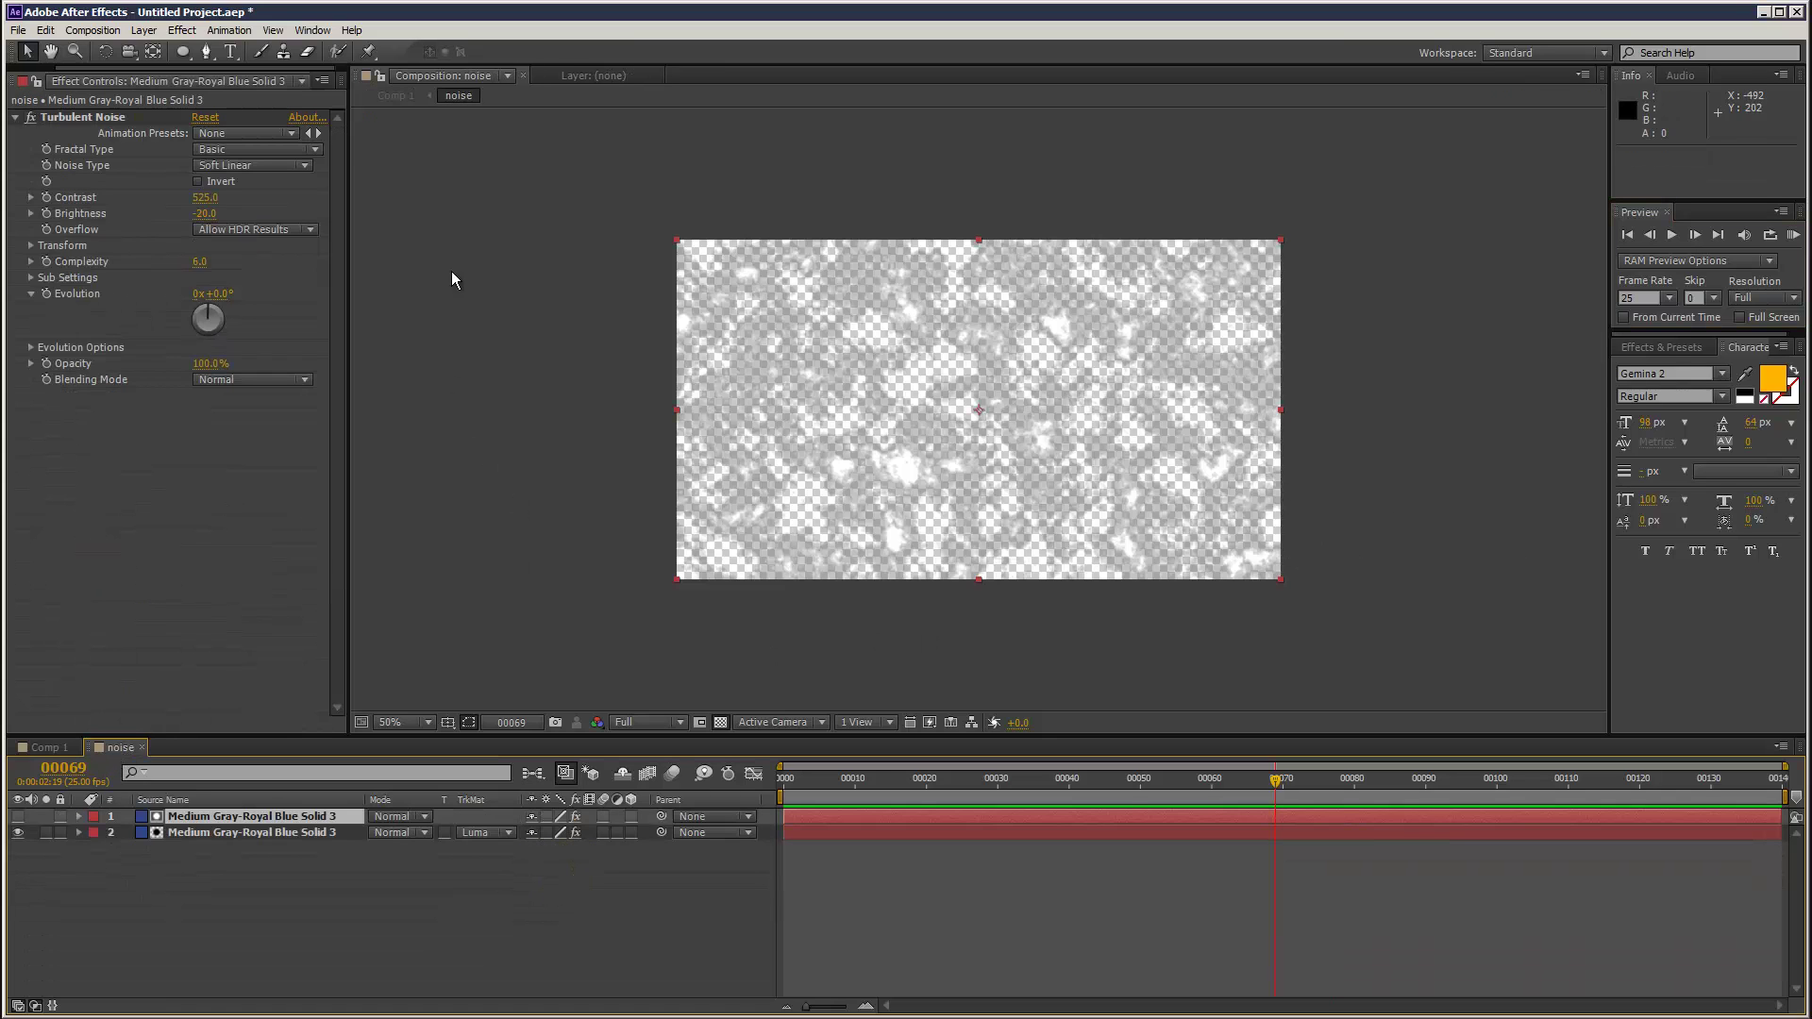
Add a new solid to the noise comp, then delete all layers in the comp.
click(146, 32)
mouse_move(189, 49)
click(443, 65)
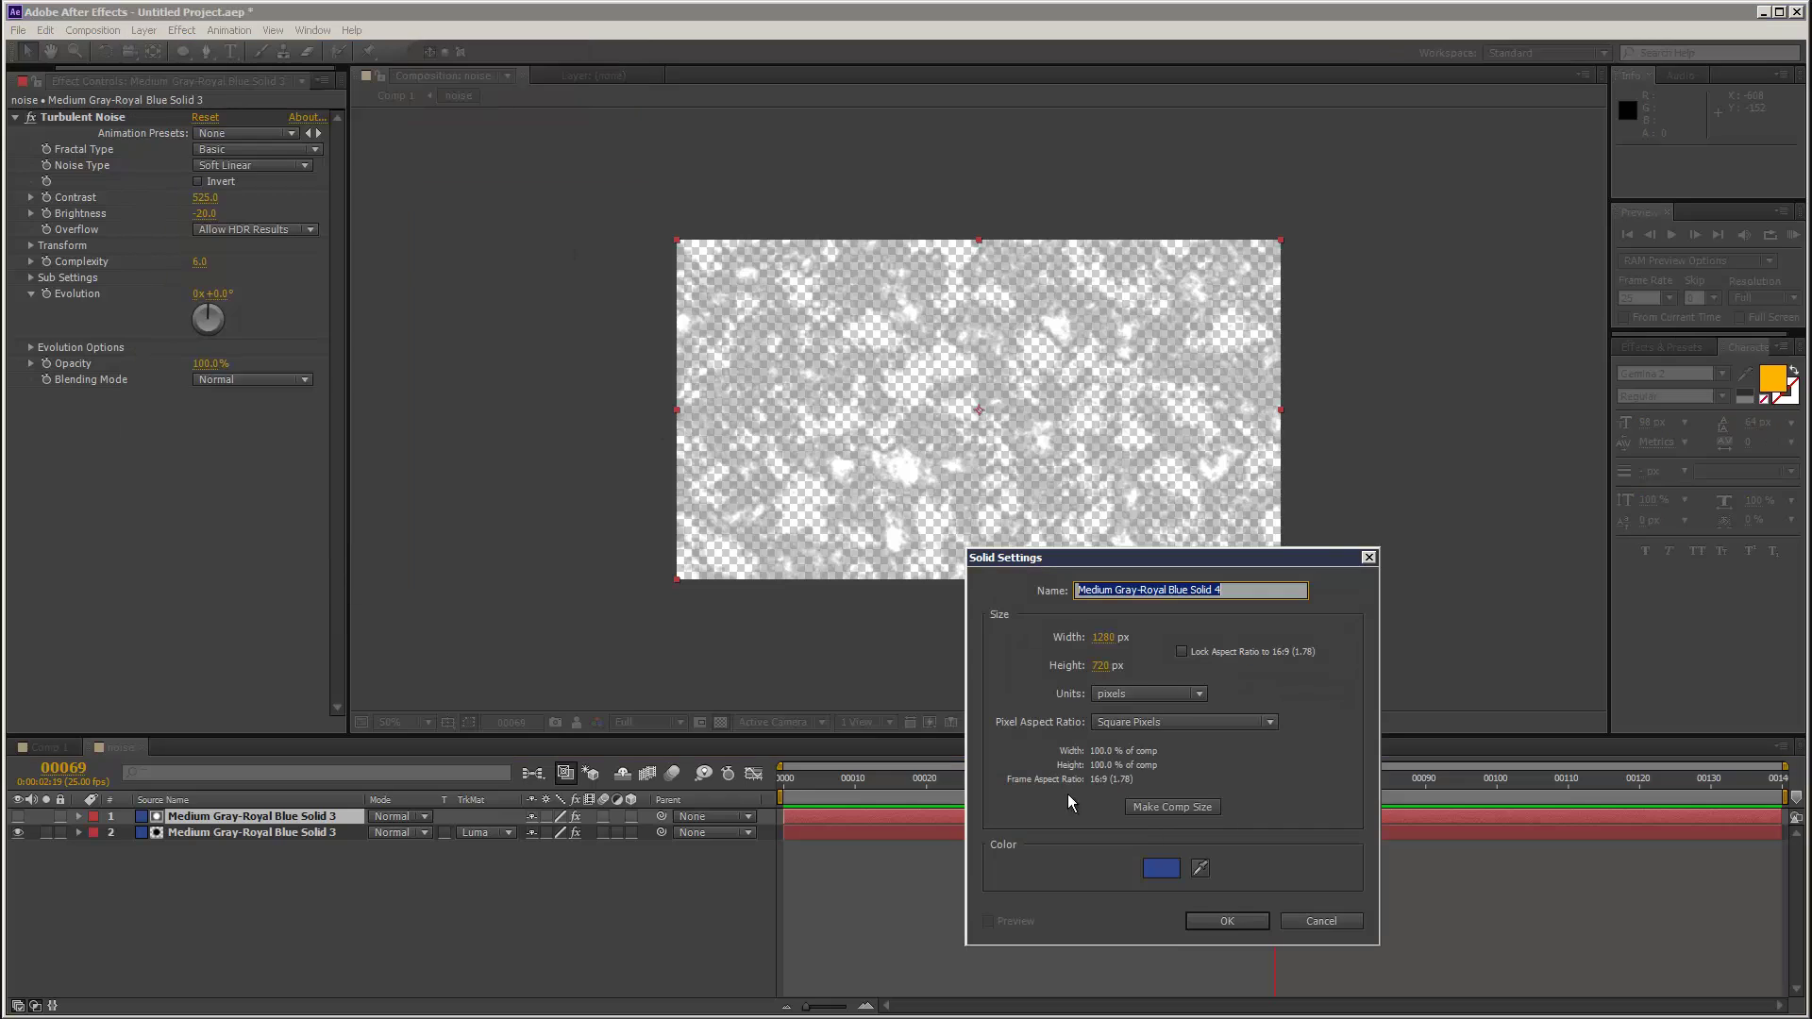
click(1225, 921)
click(205, 831)
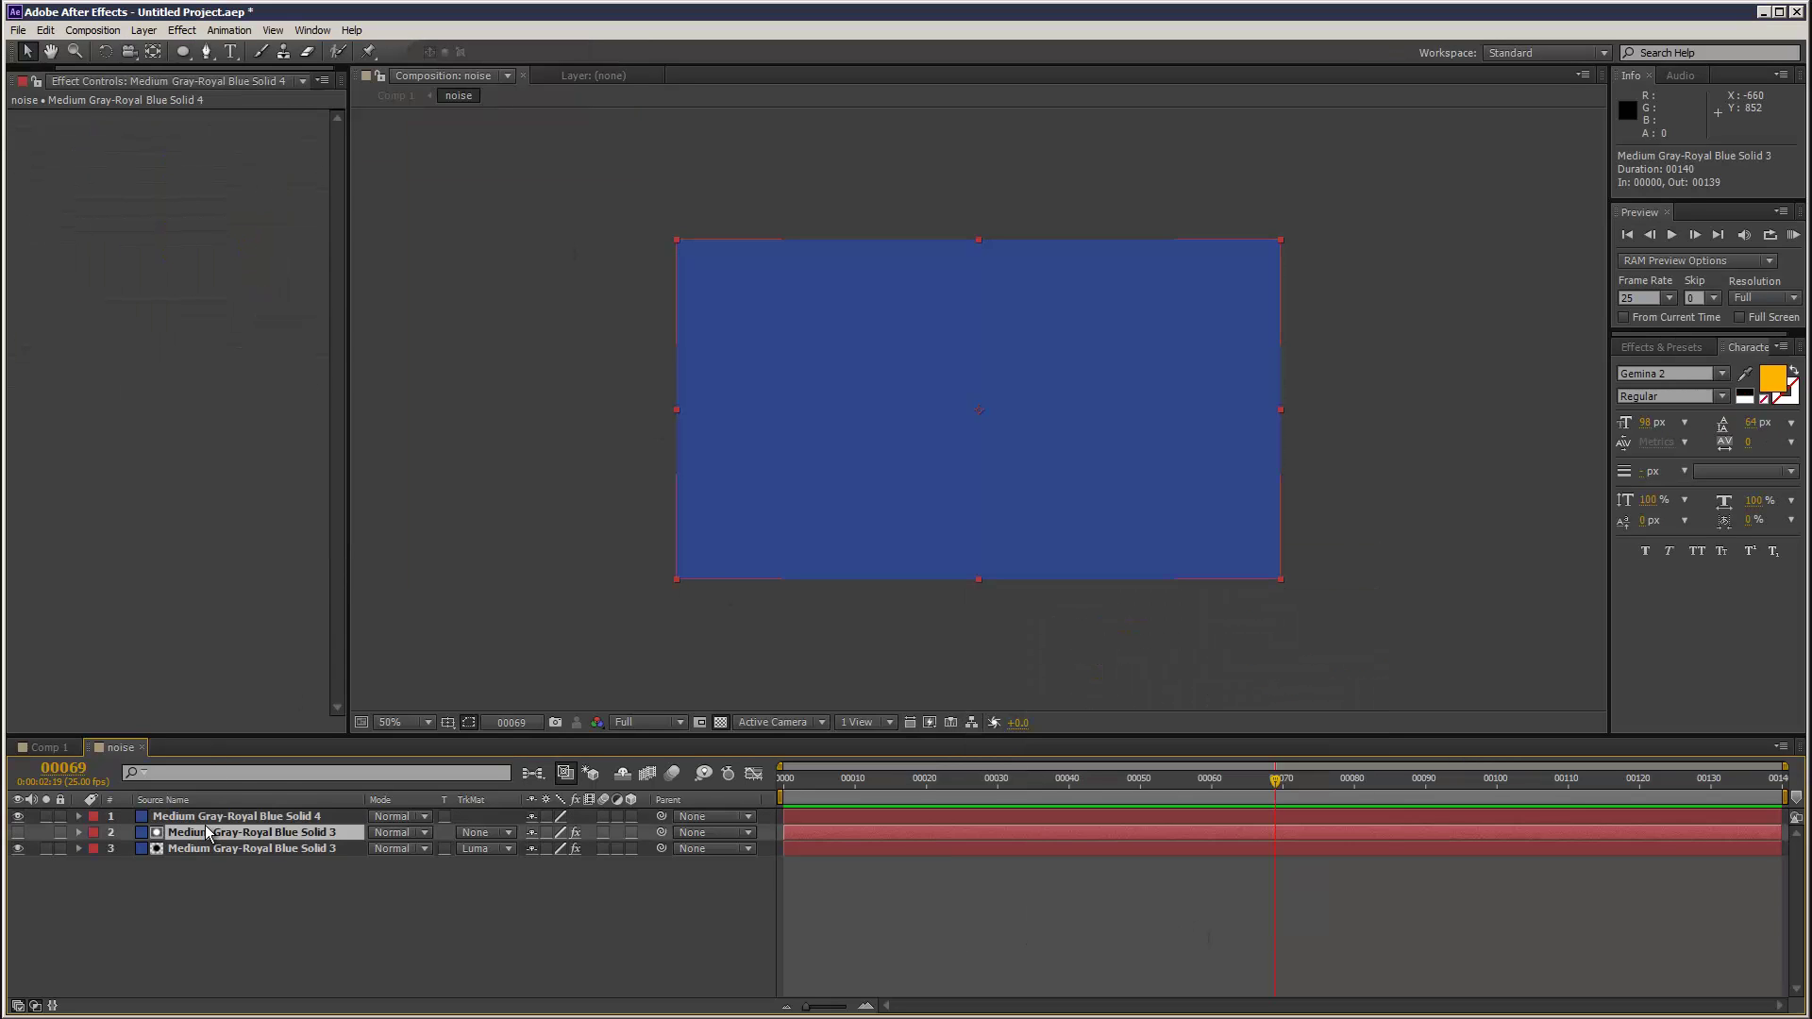
key(Delete)
click(206, 835)
key(ctrl+a)
key(Delete)
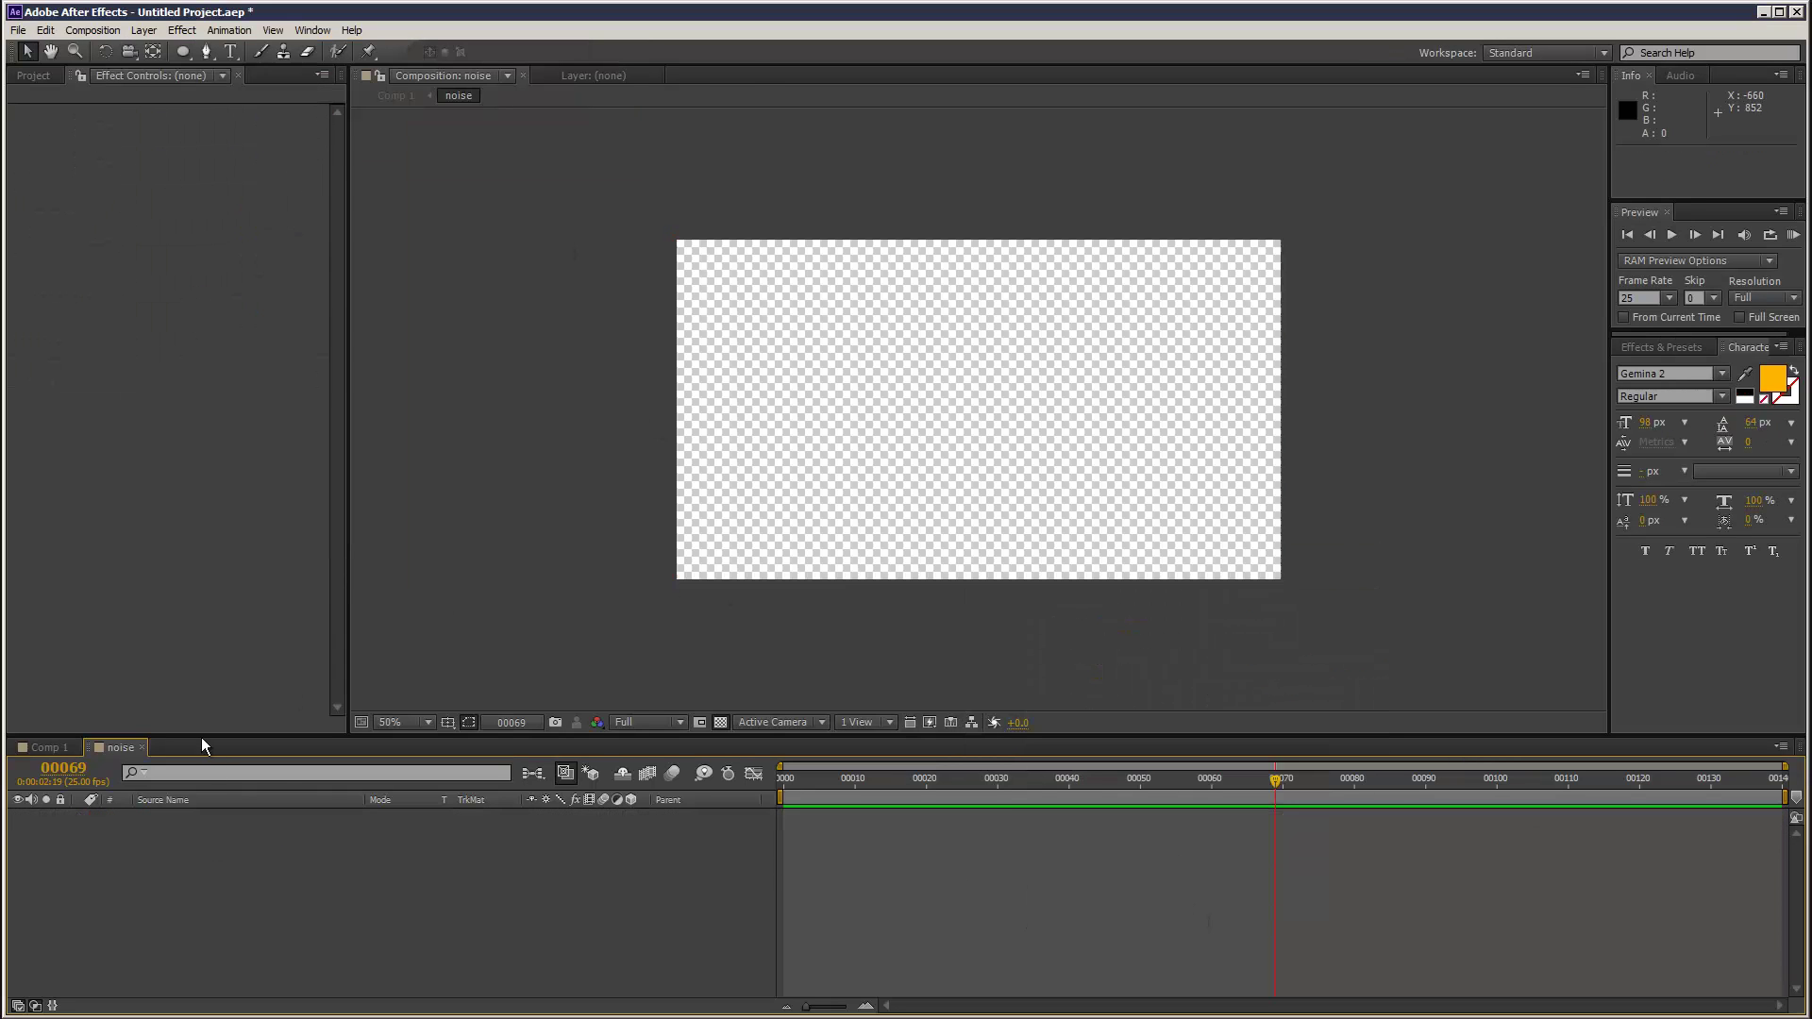
Create a new white solid in the noise comp.
click(143, 31)
mouse_move(189, 49)
click(443, 65)
click(1162, 867)
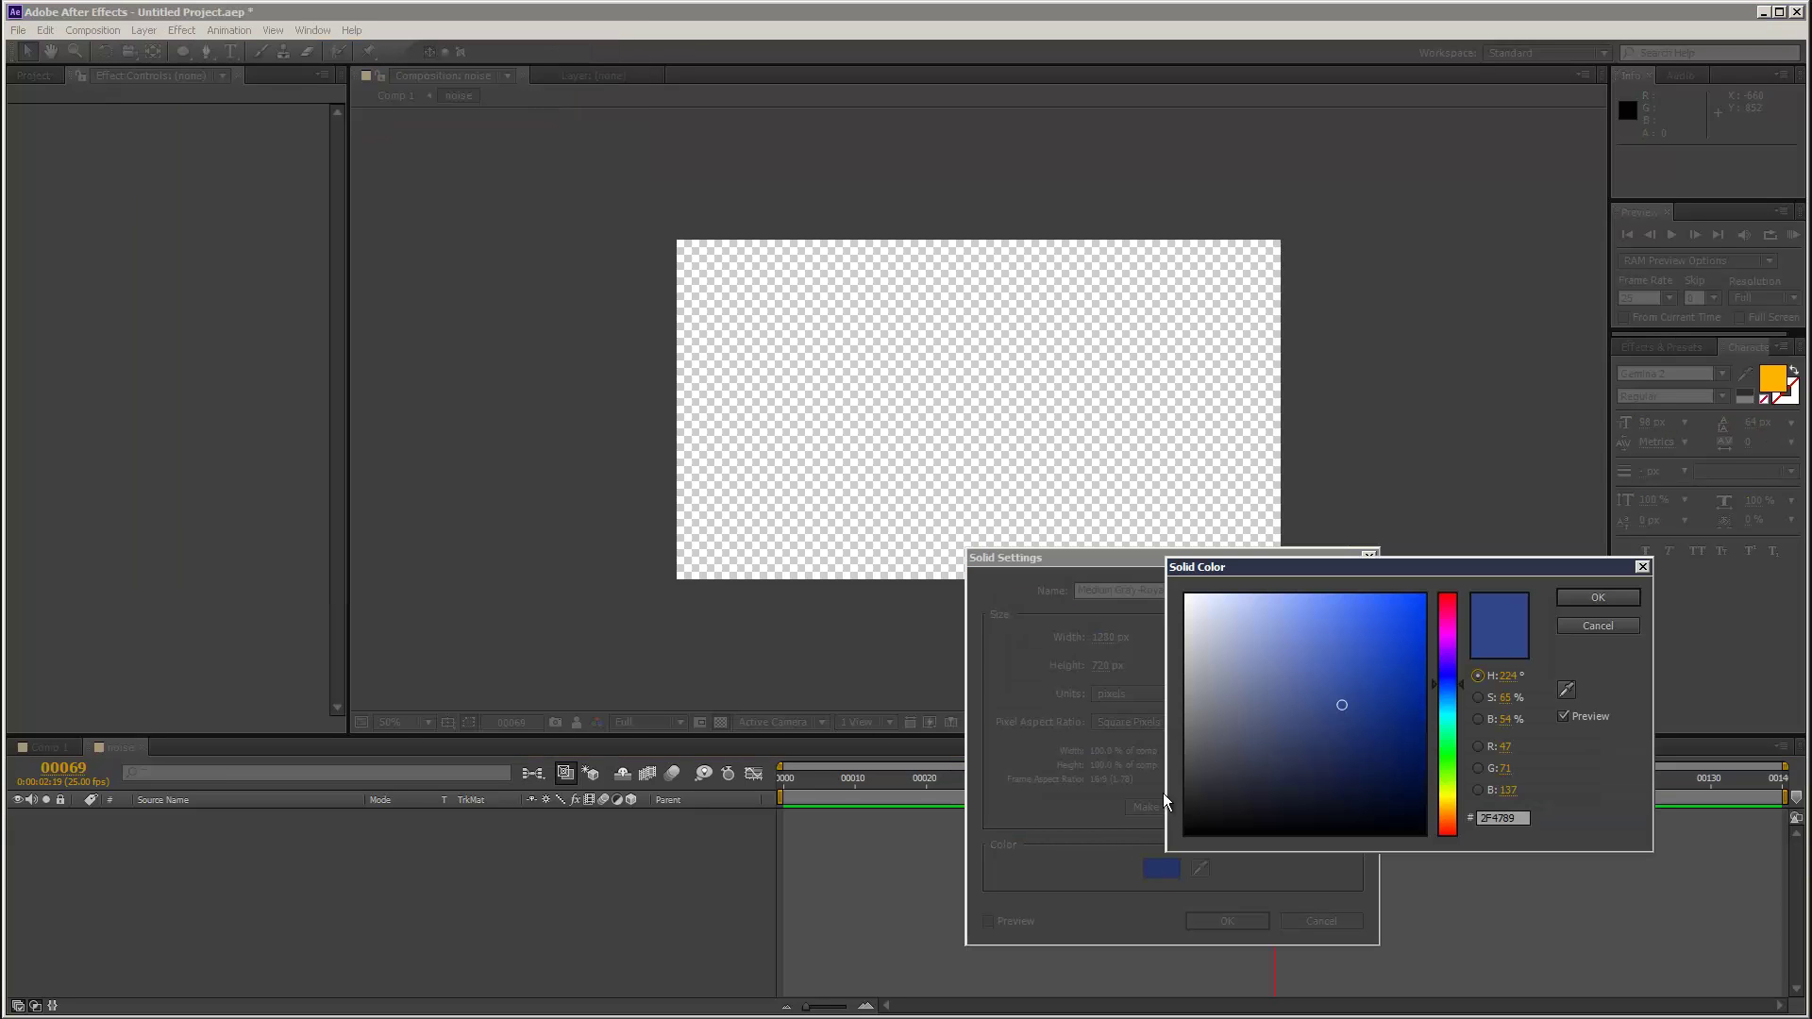
drag(1187, 622, 1181, 567)
click(1623, 597)
click(1264, 920)
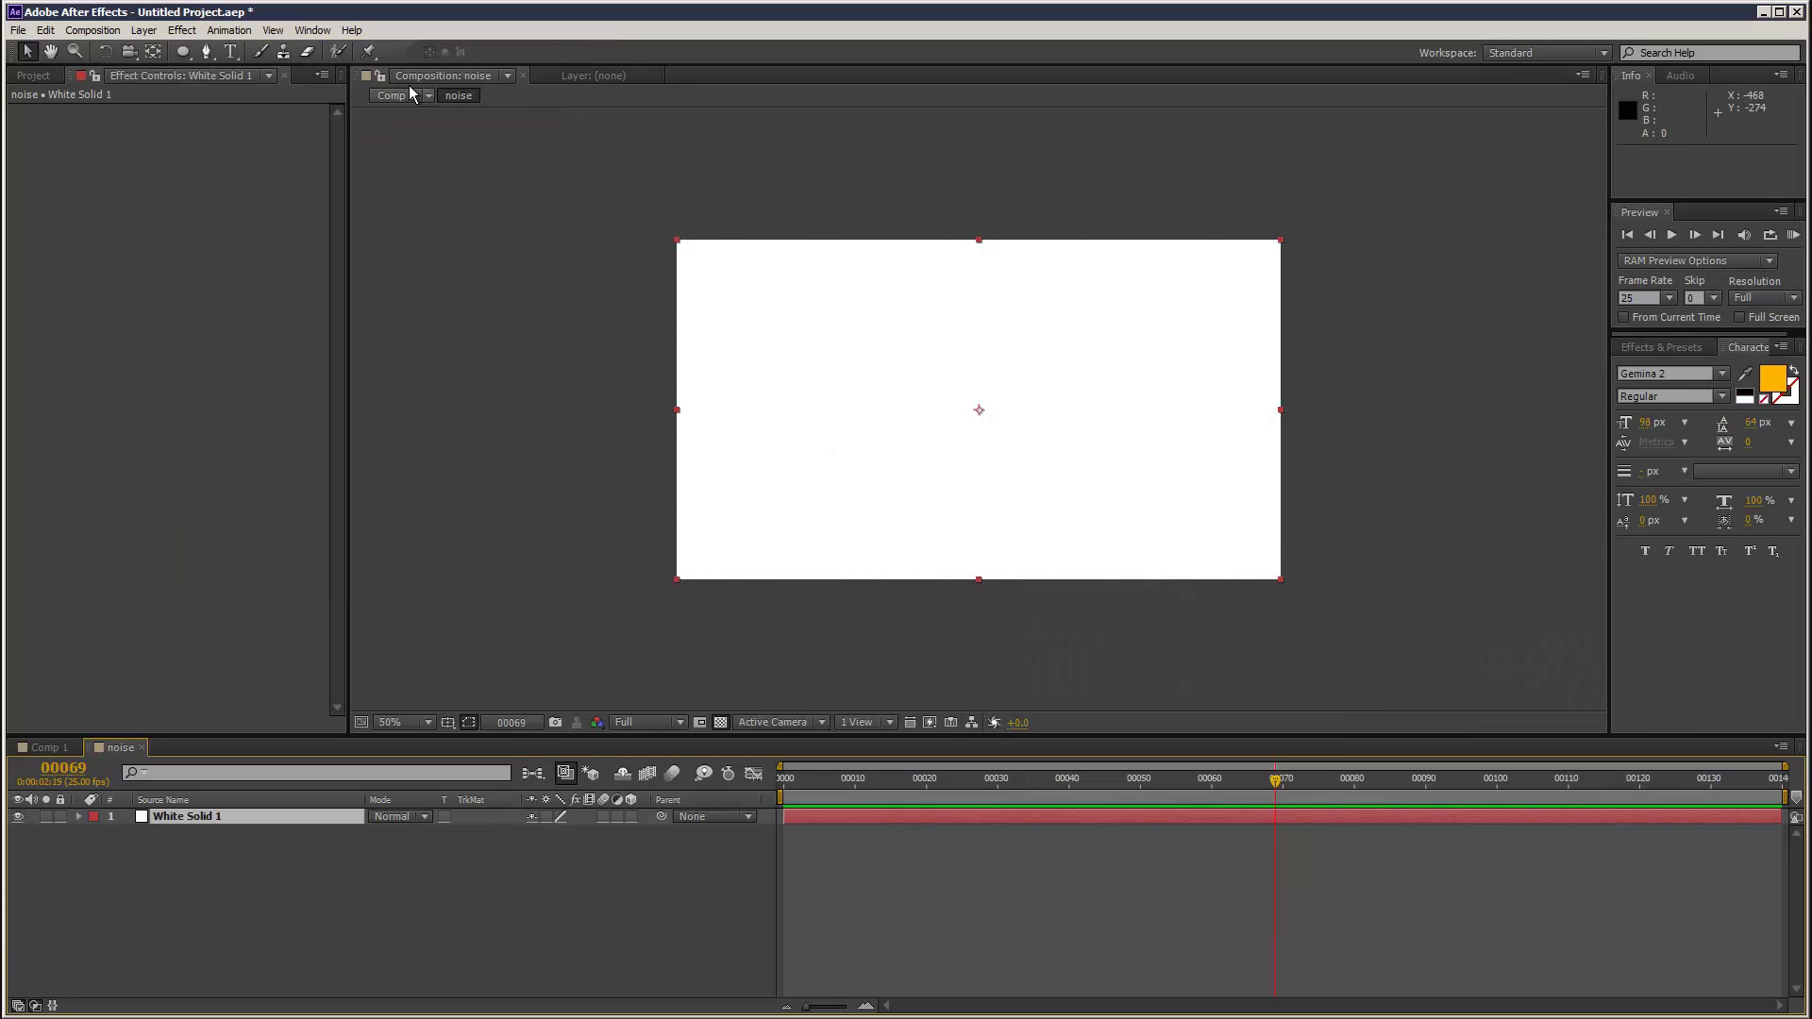
Draw a circular ellipse mask on the white solid and move it up and left.
click(183, 51)
drag(923, 310, 1227, 595)
click(27, 51)
drag(1170, 422, 1077, 371)
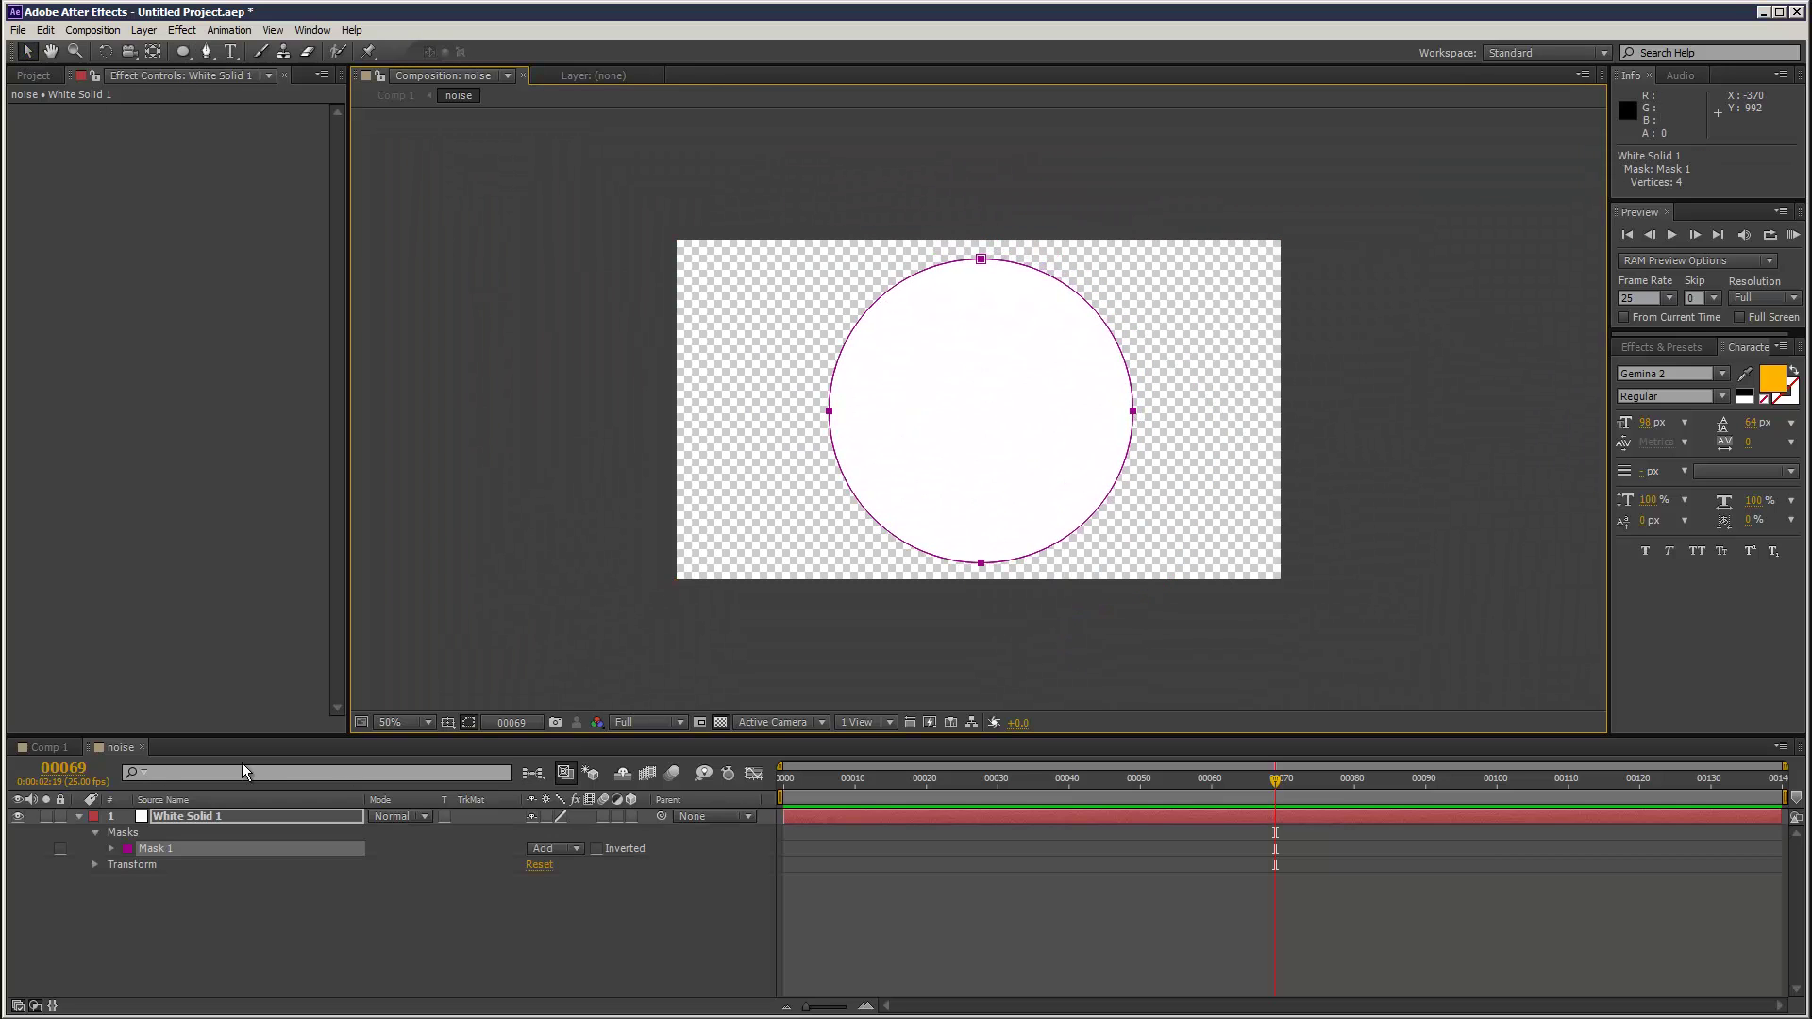
click(49, 746)
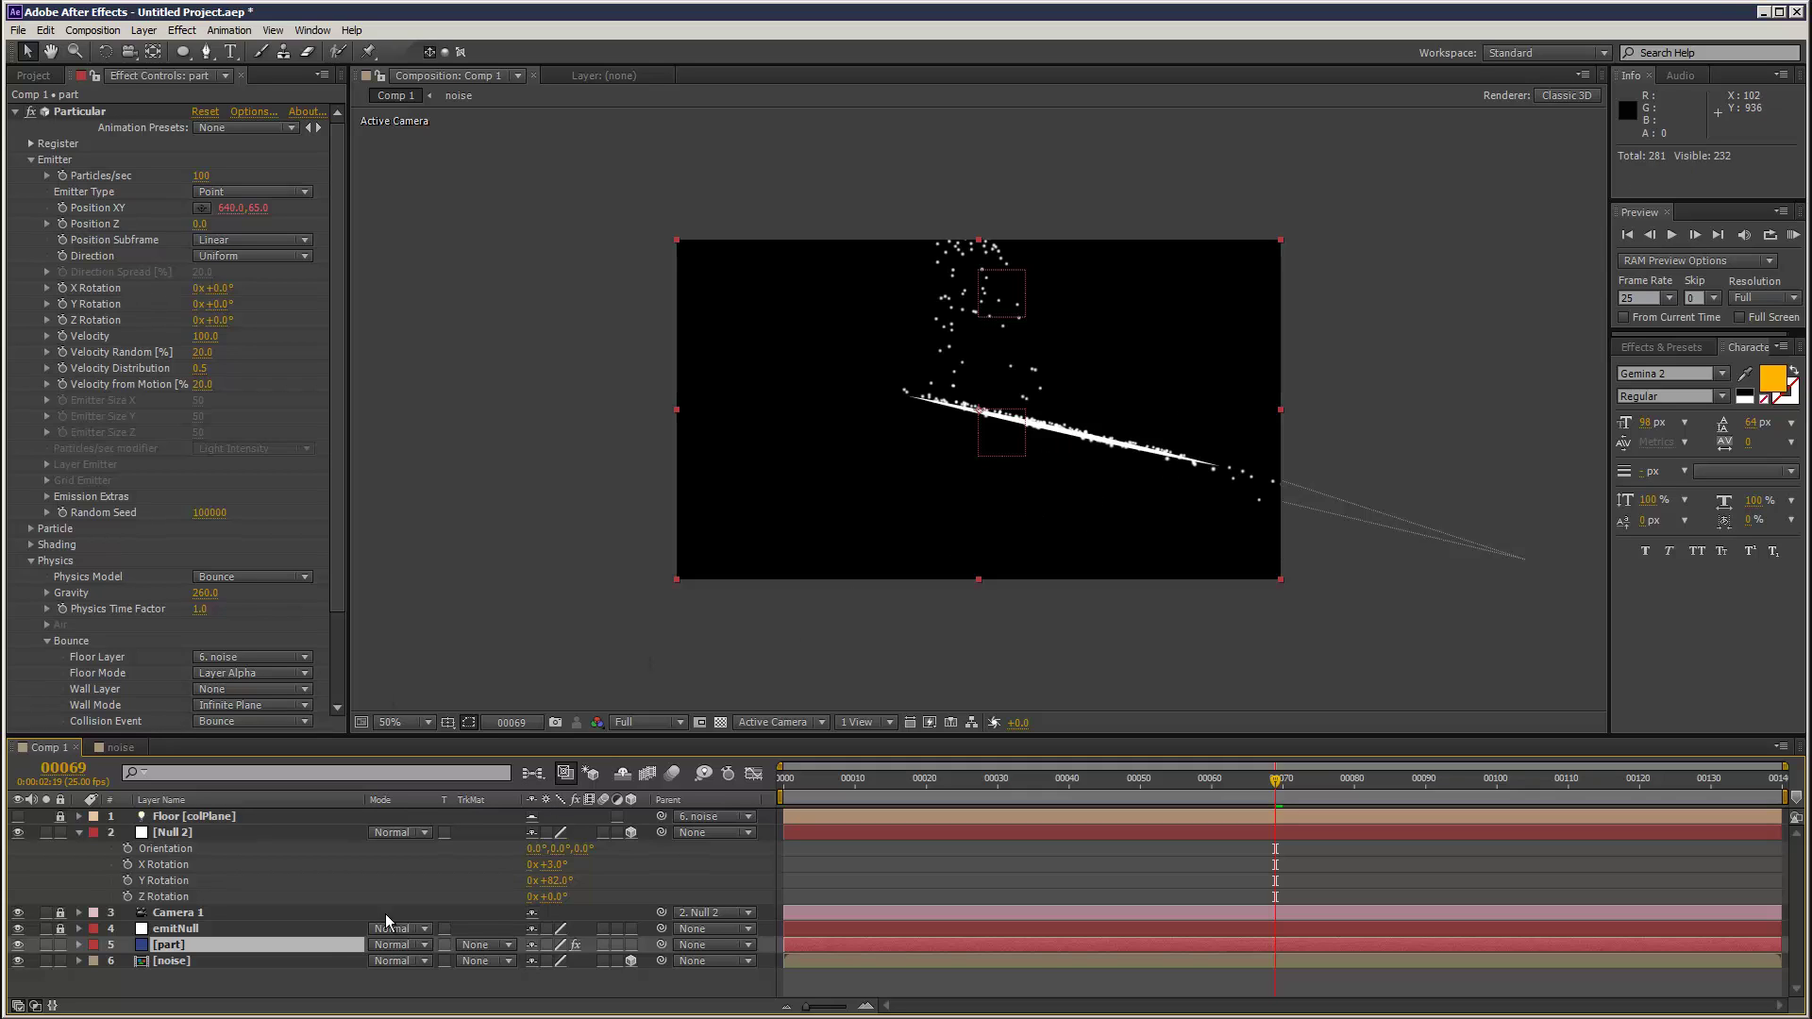
Set Null 2's Y Rotation to 27° and RAM preview the particles on the white disc.
drag(554, 887, 579, 887)
click(1794, 235)
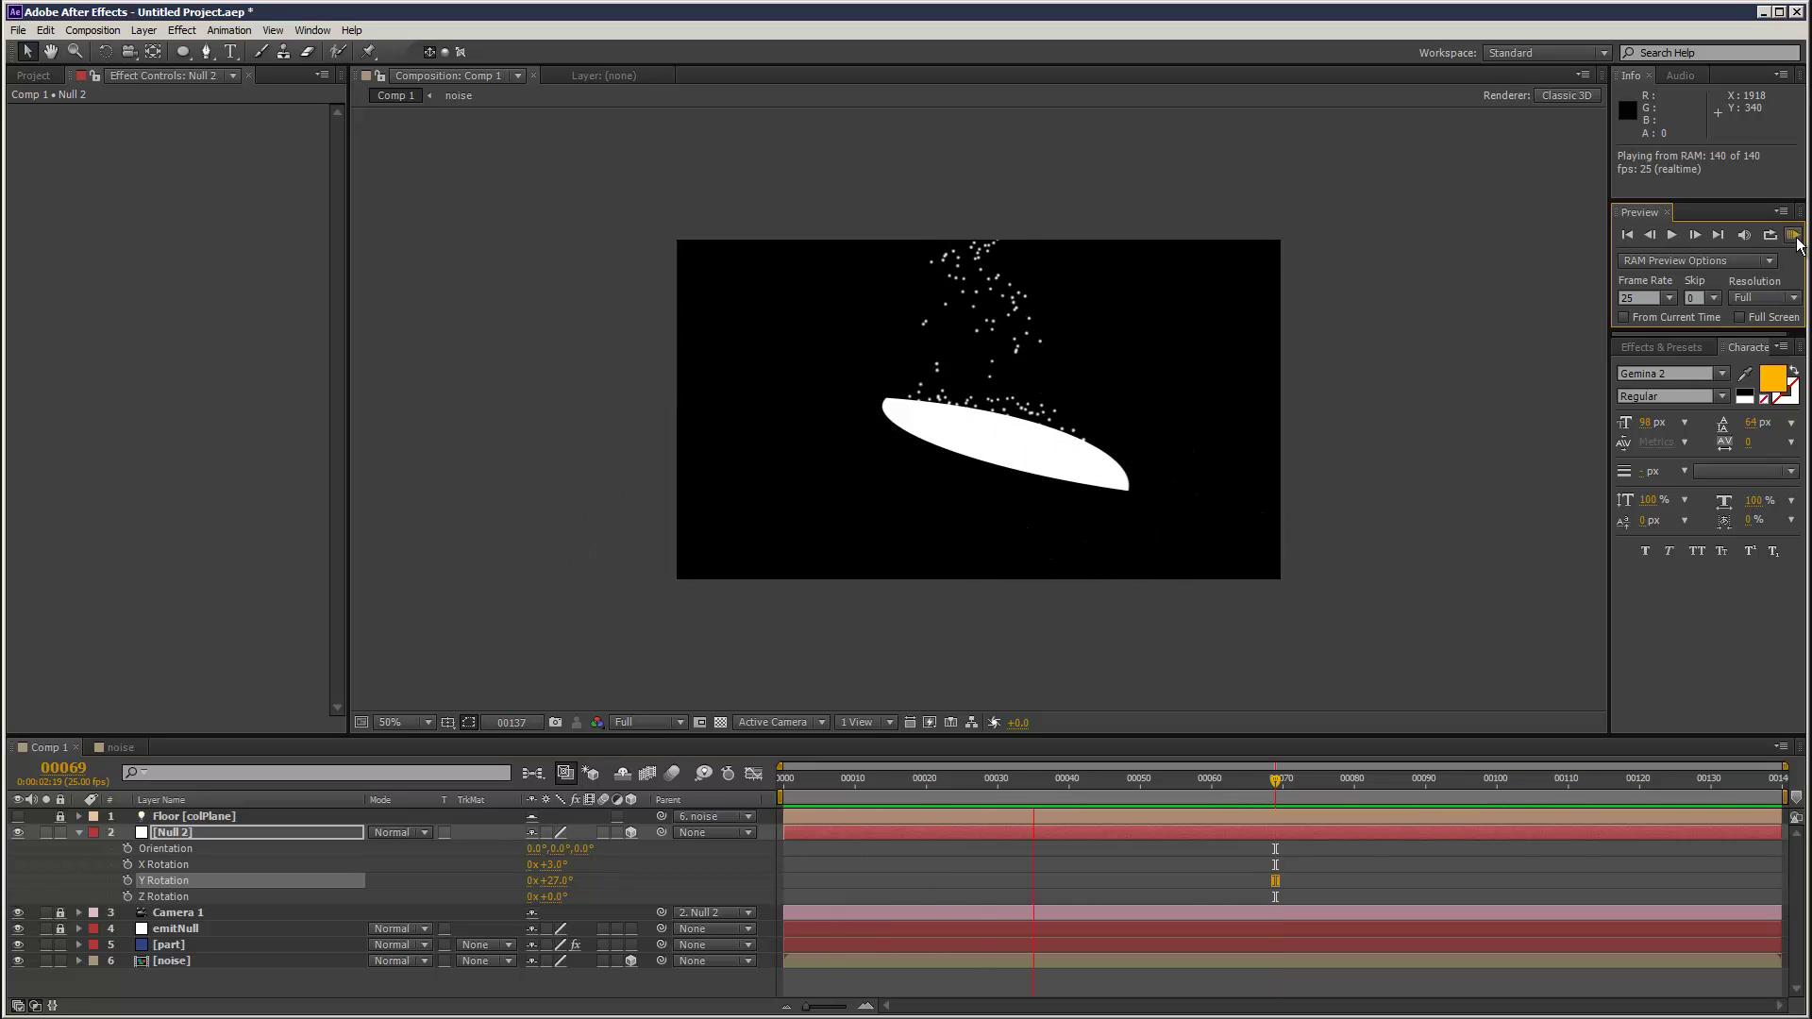
click(1797, 241)
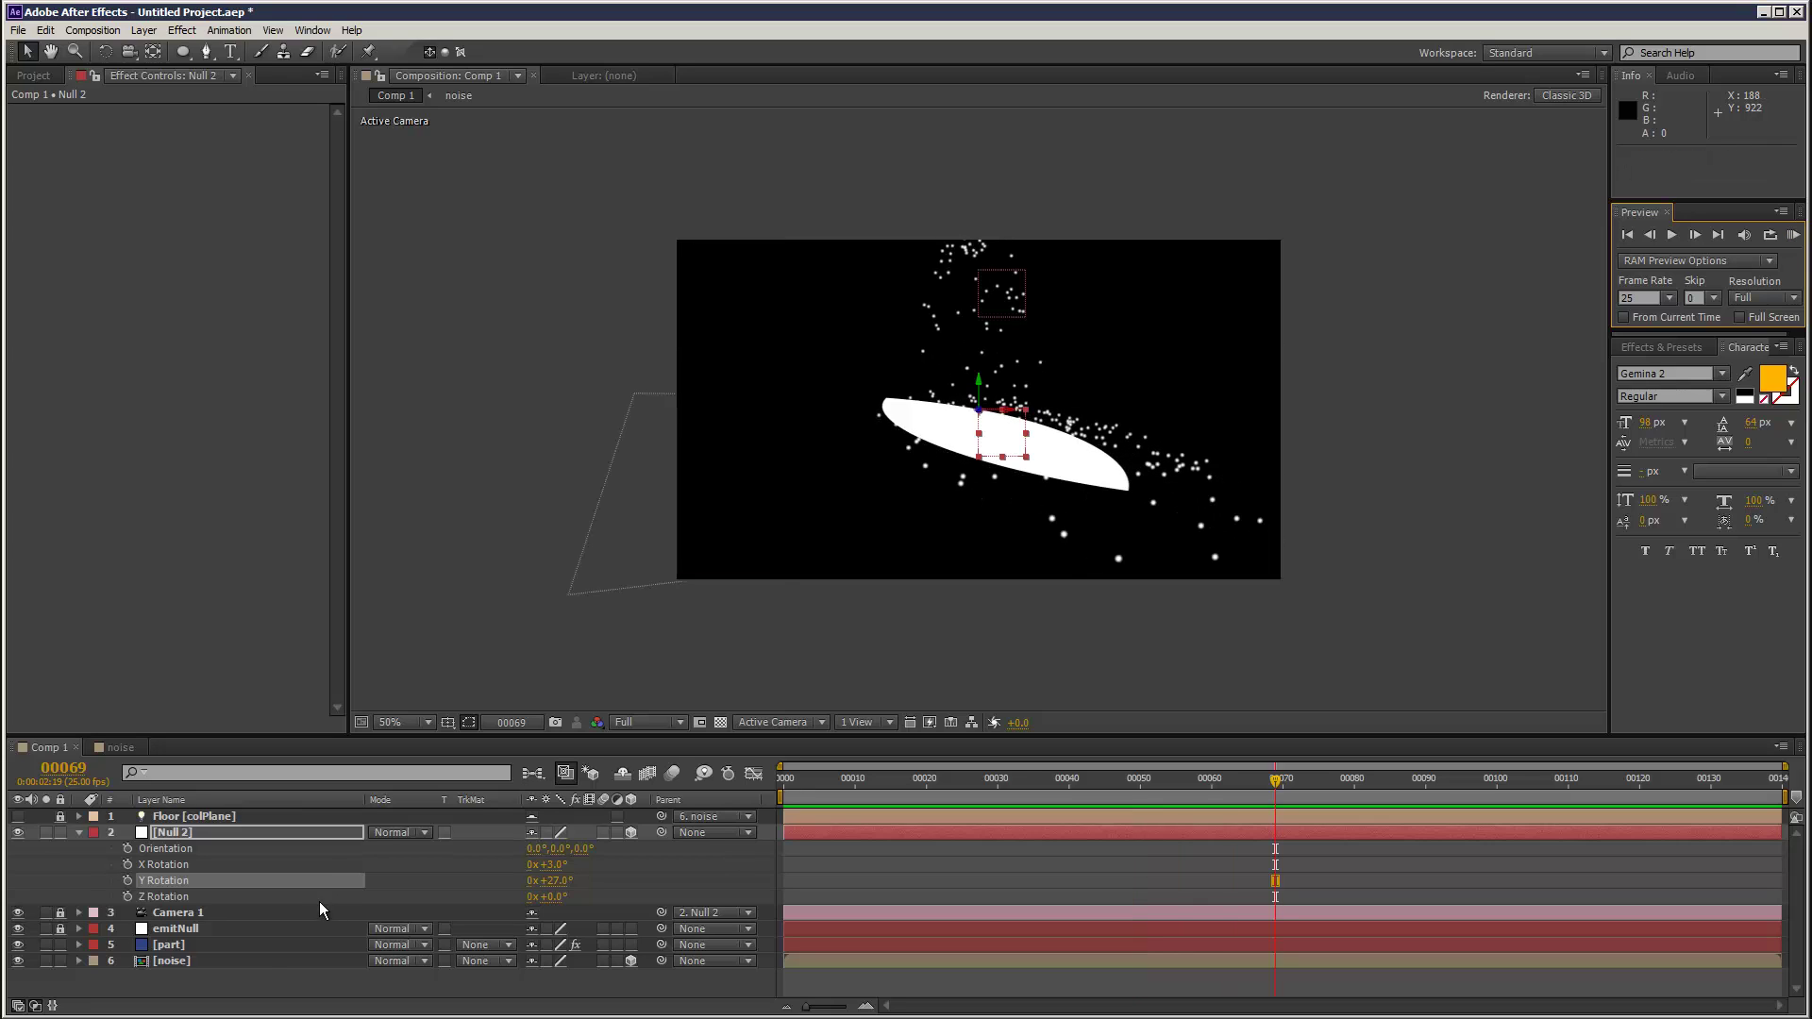
click(244, 960)
click(33, 75)
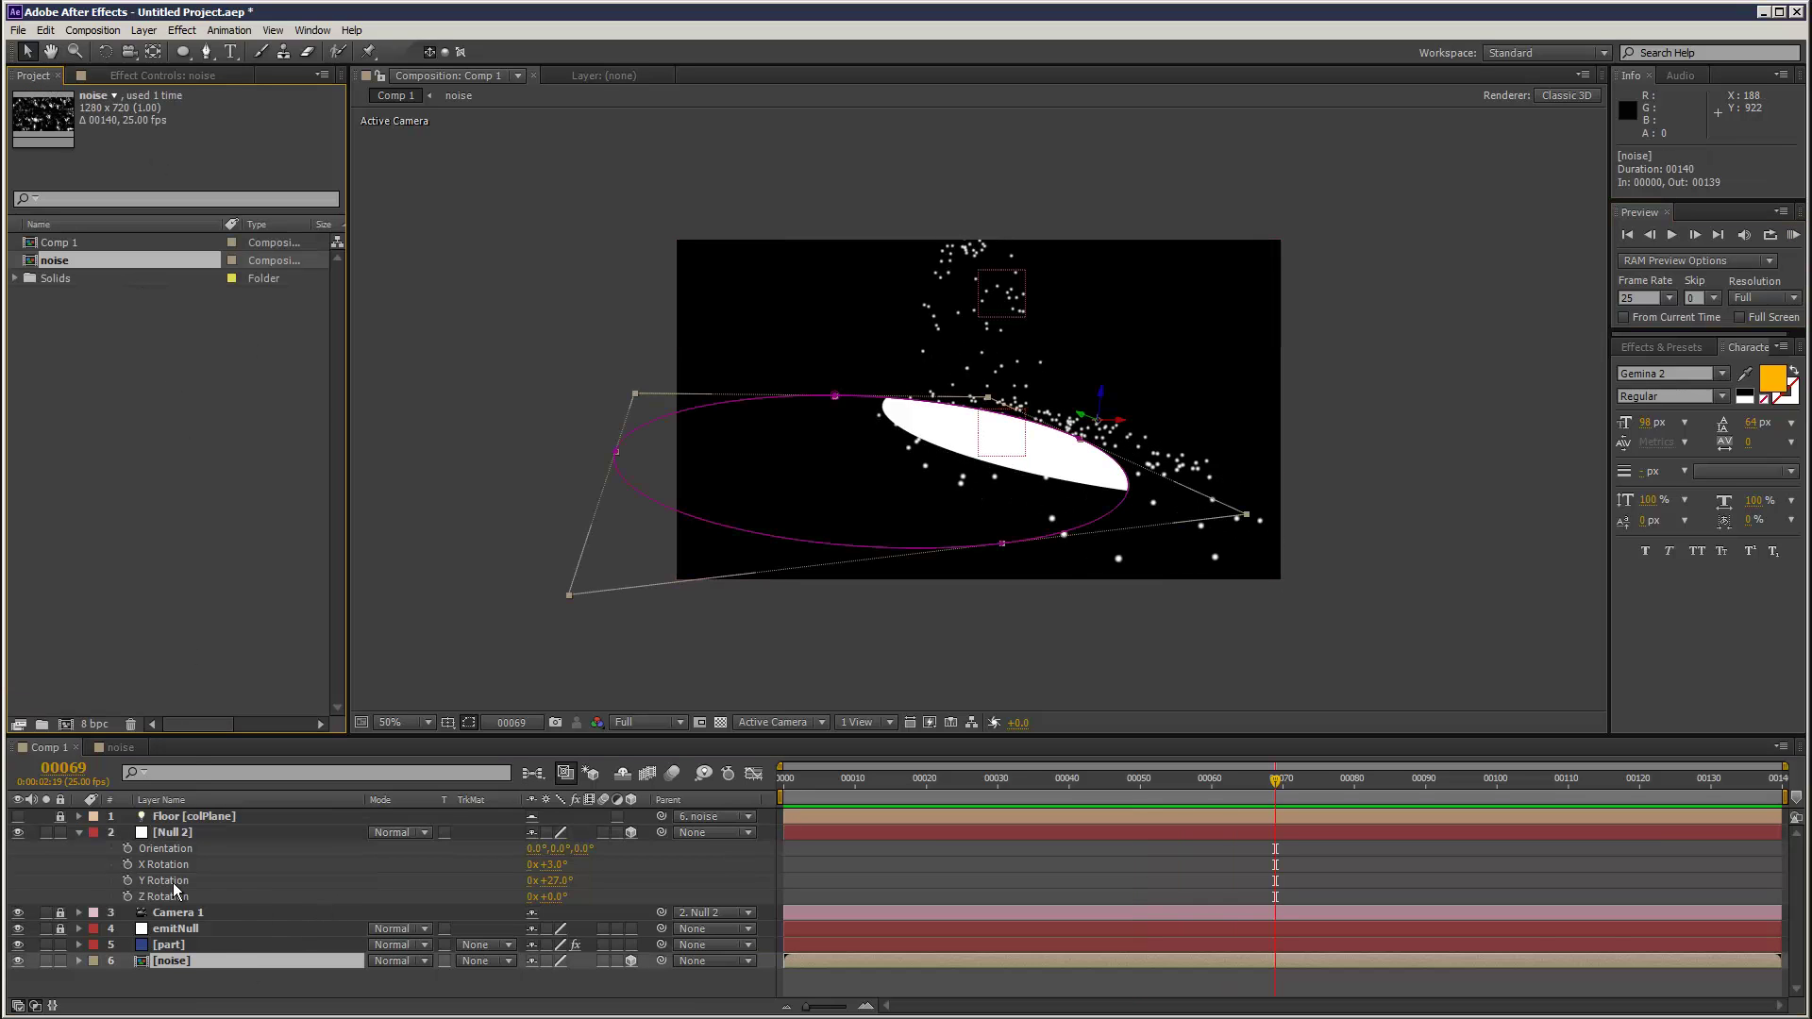
Set part's Physics > Bounce Floor Layer to 7. noise and scrub the timeline to watch the bounce.
click(192, 943)
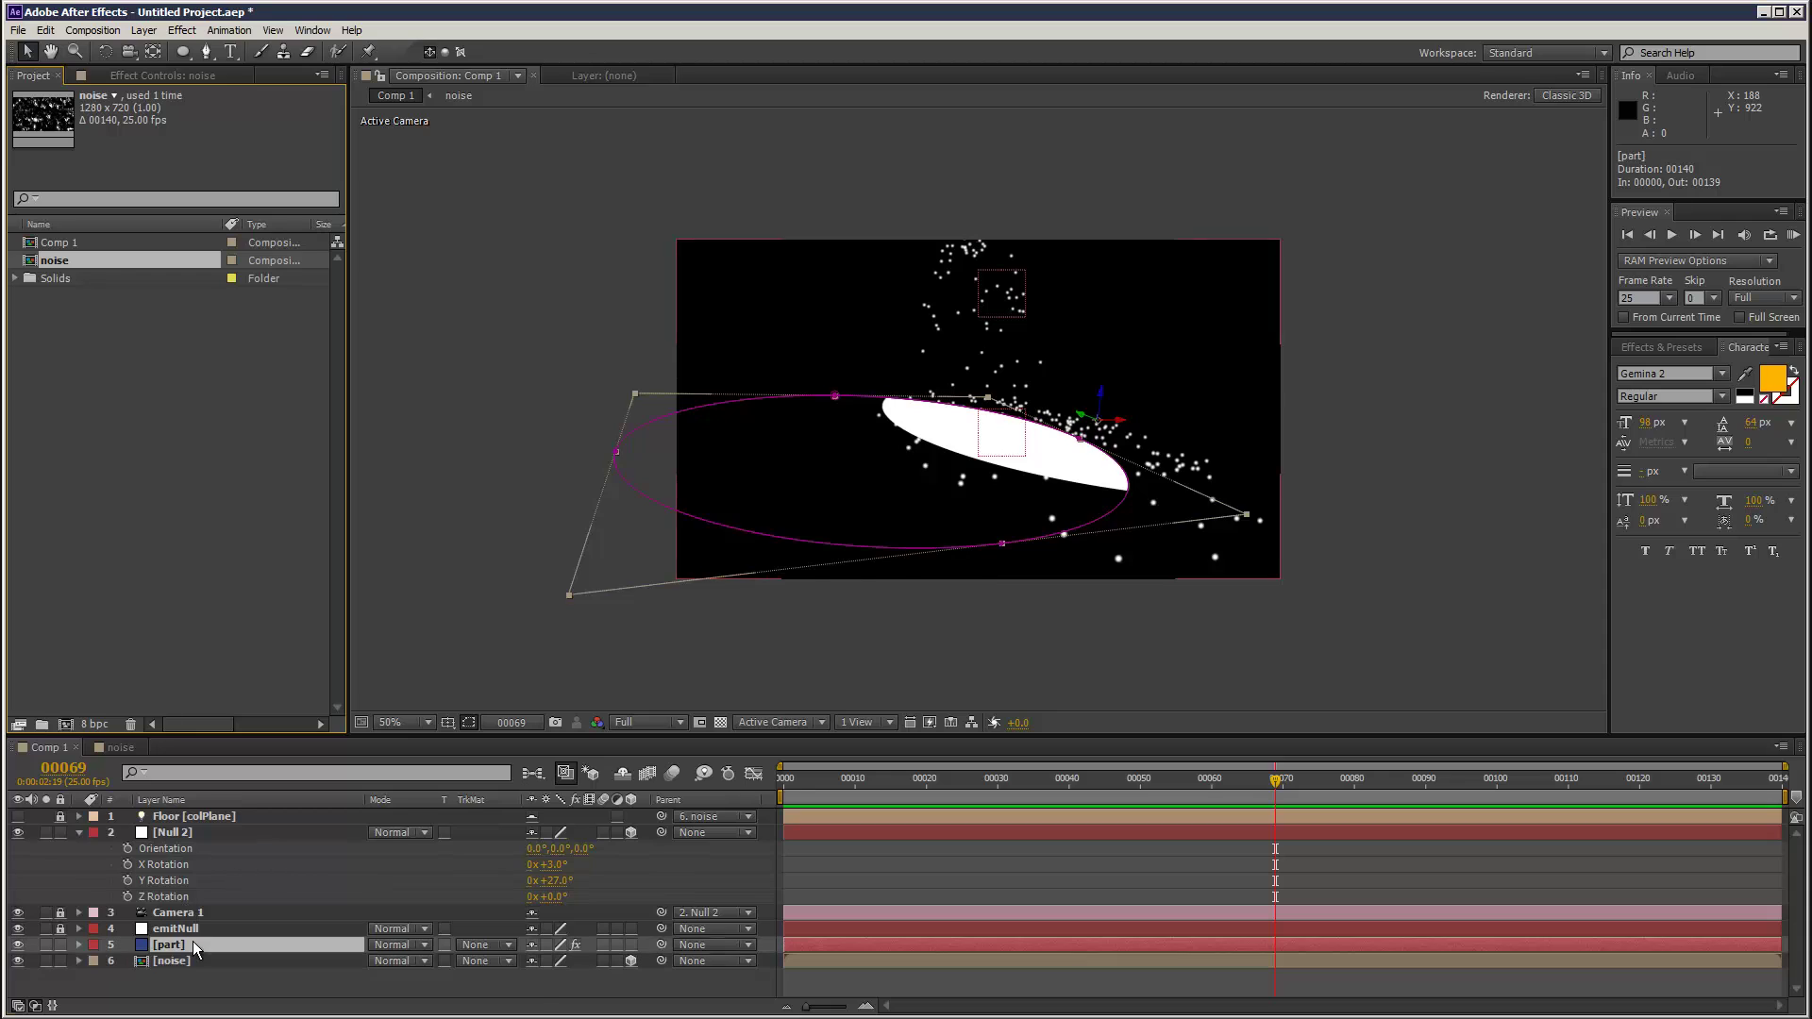
click(170, 75)
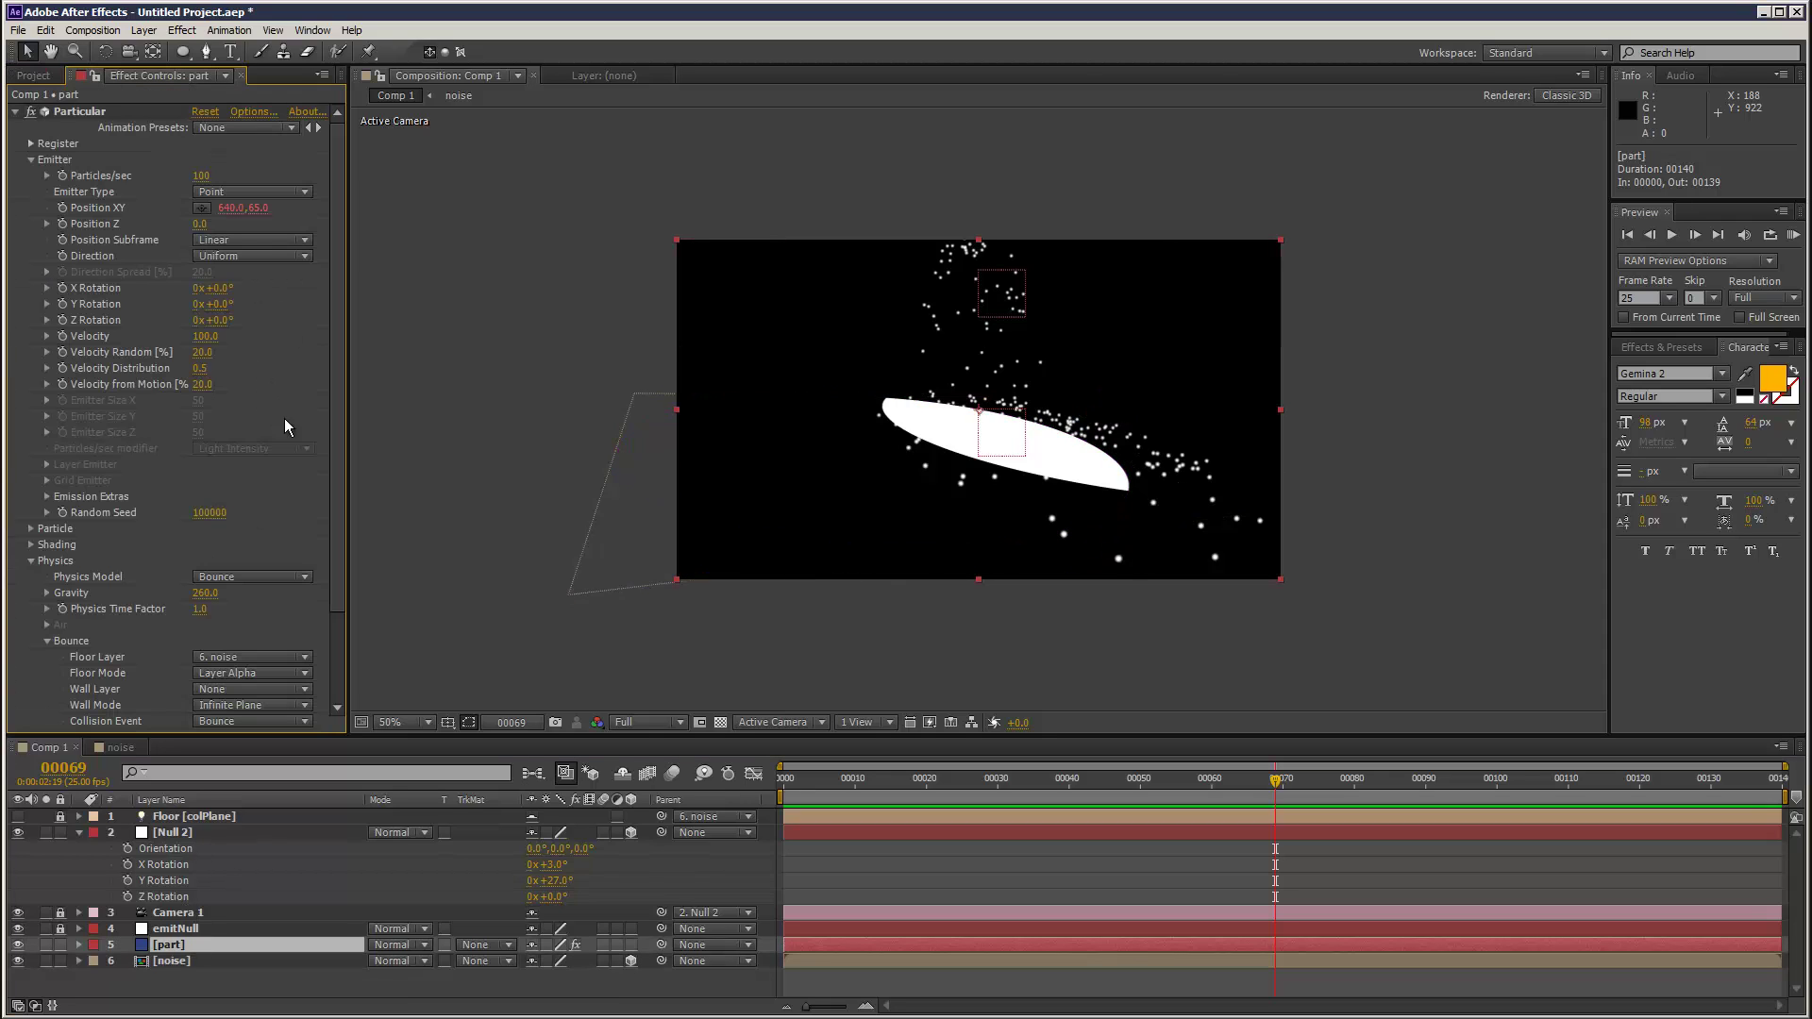
click(338, 438)
click(252, 549)
click(247, 587)
click(245, 547)
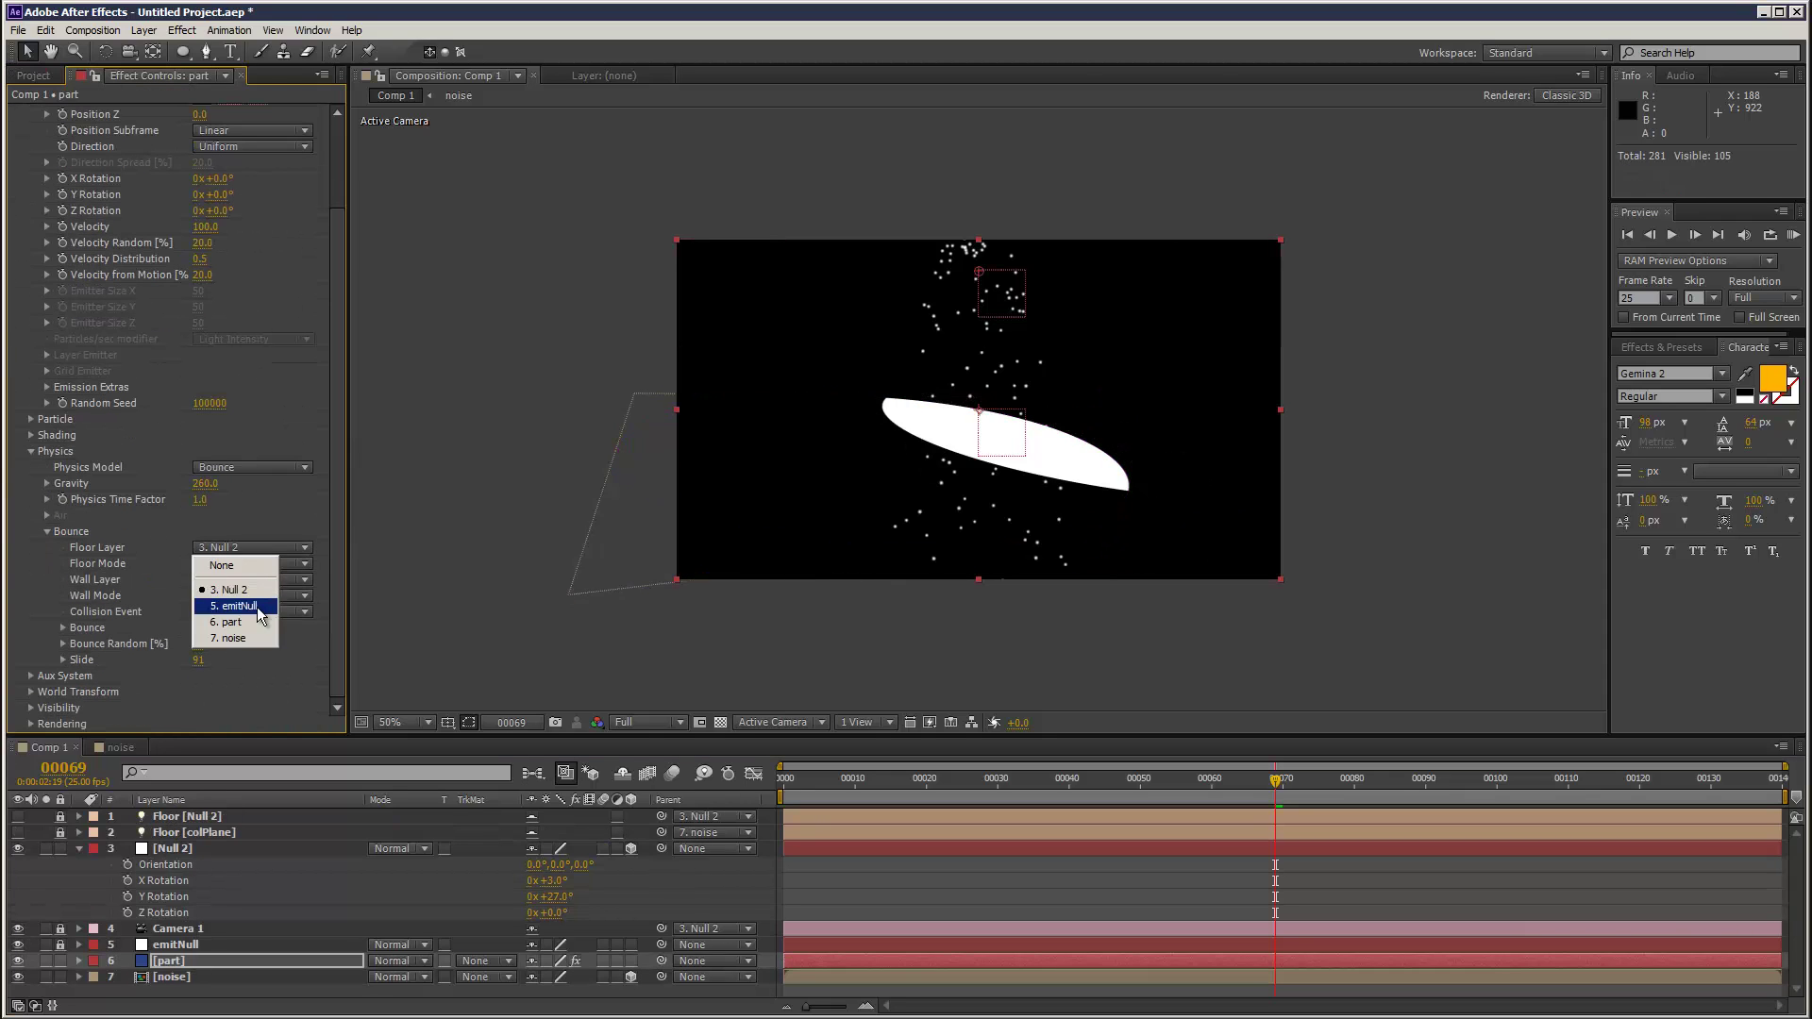
click(255, 638)
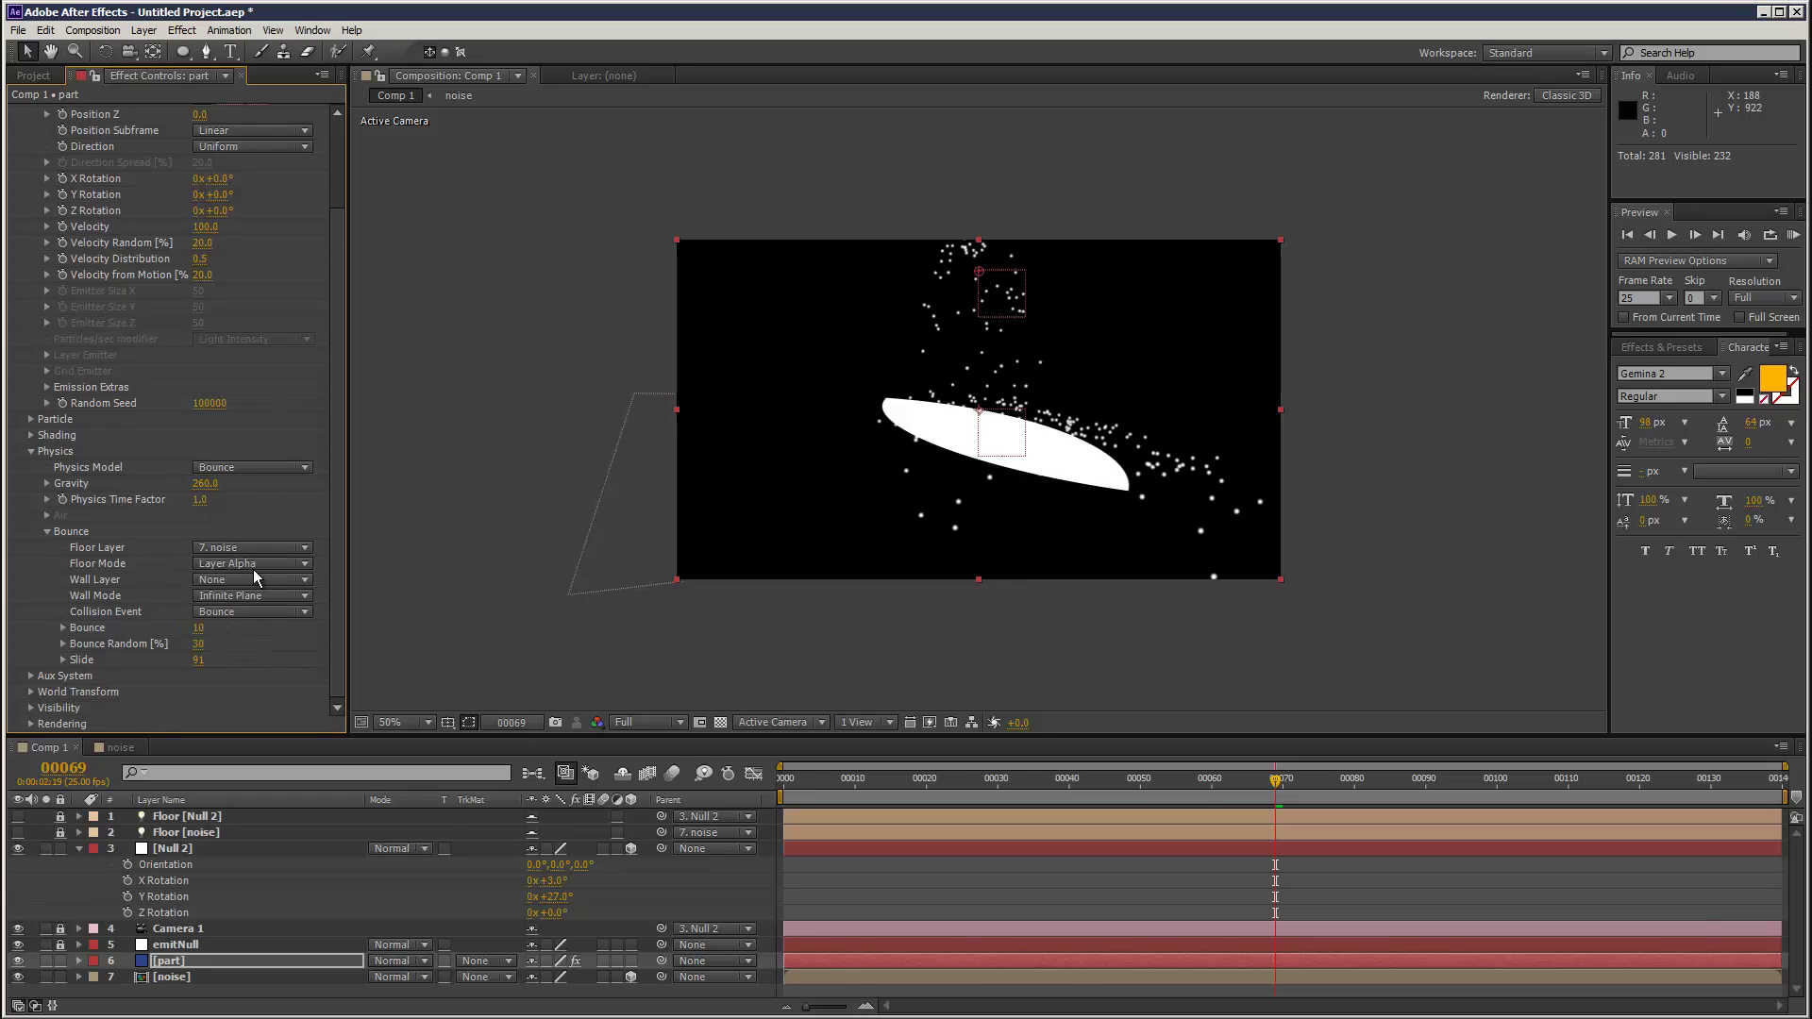
drag(878, 776, 1526, 769)
Set Null 2's Y Rotation to -3° and RAM preview the particles.
drag(557, 898, 528, 898)
click(1791, 236)
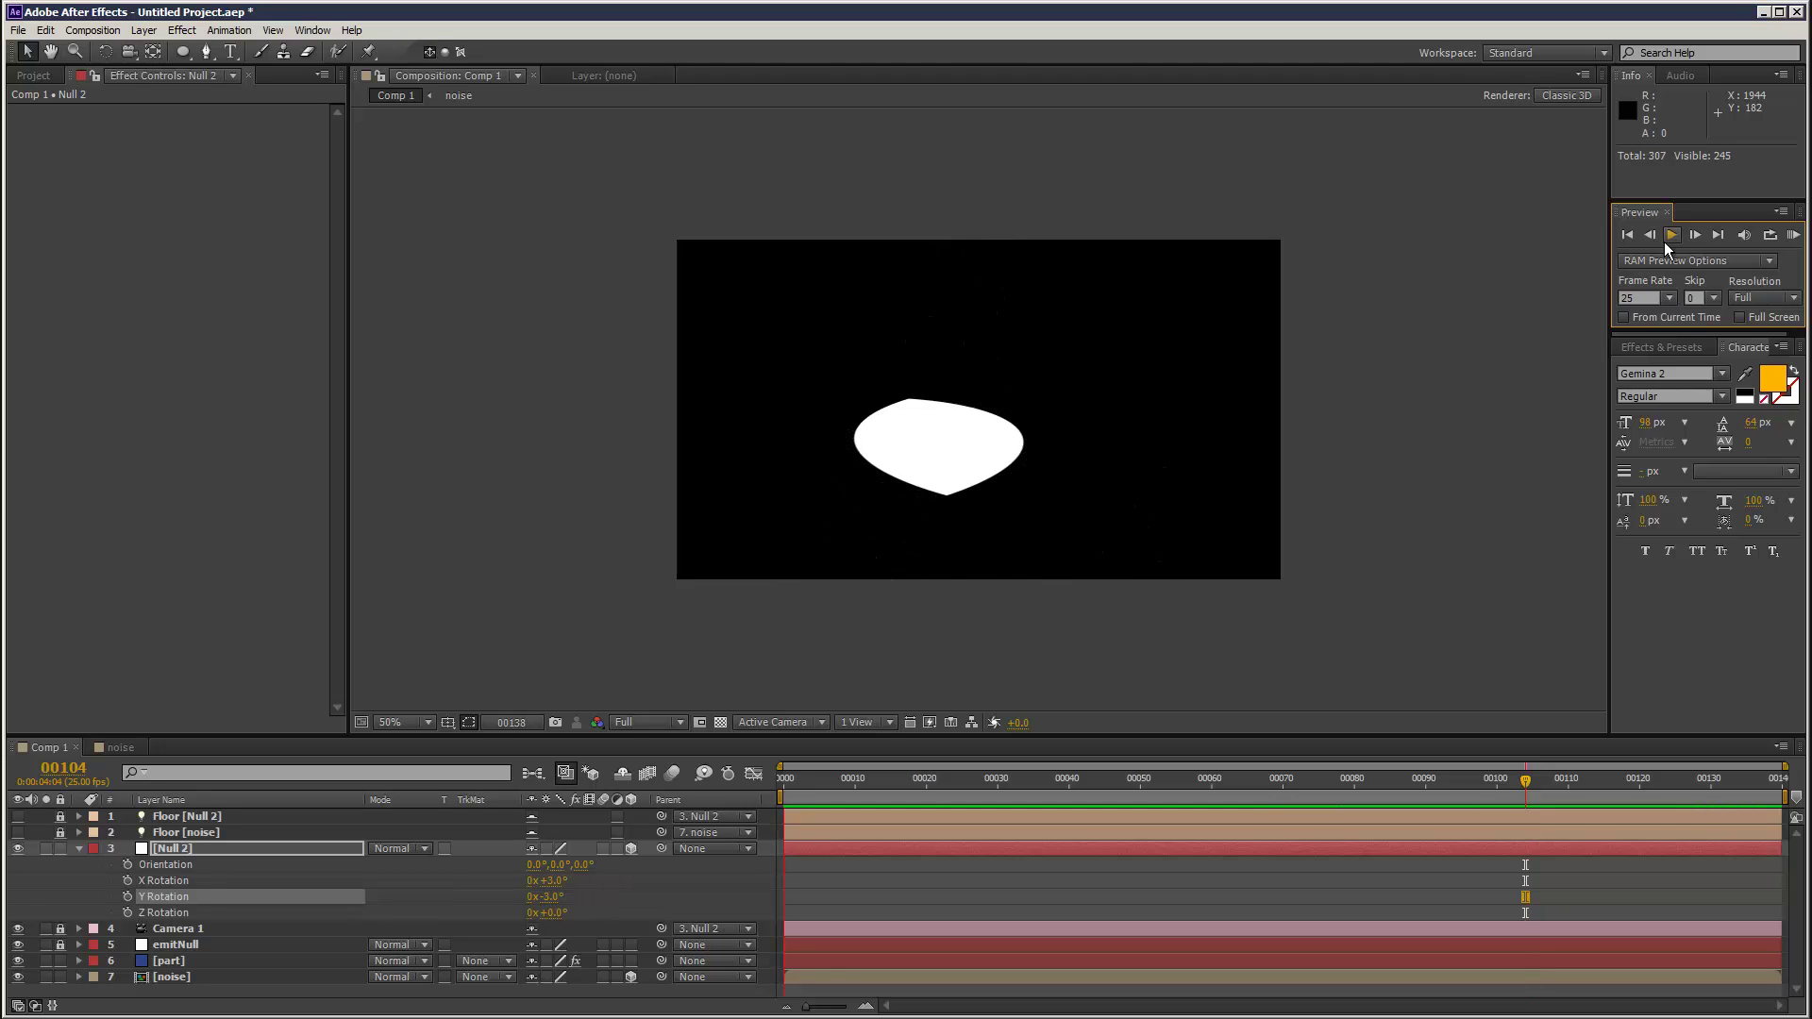
click(232, 961)
click(234, 975)
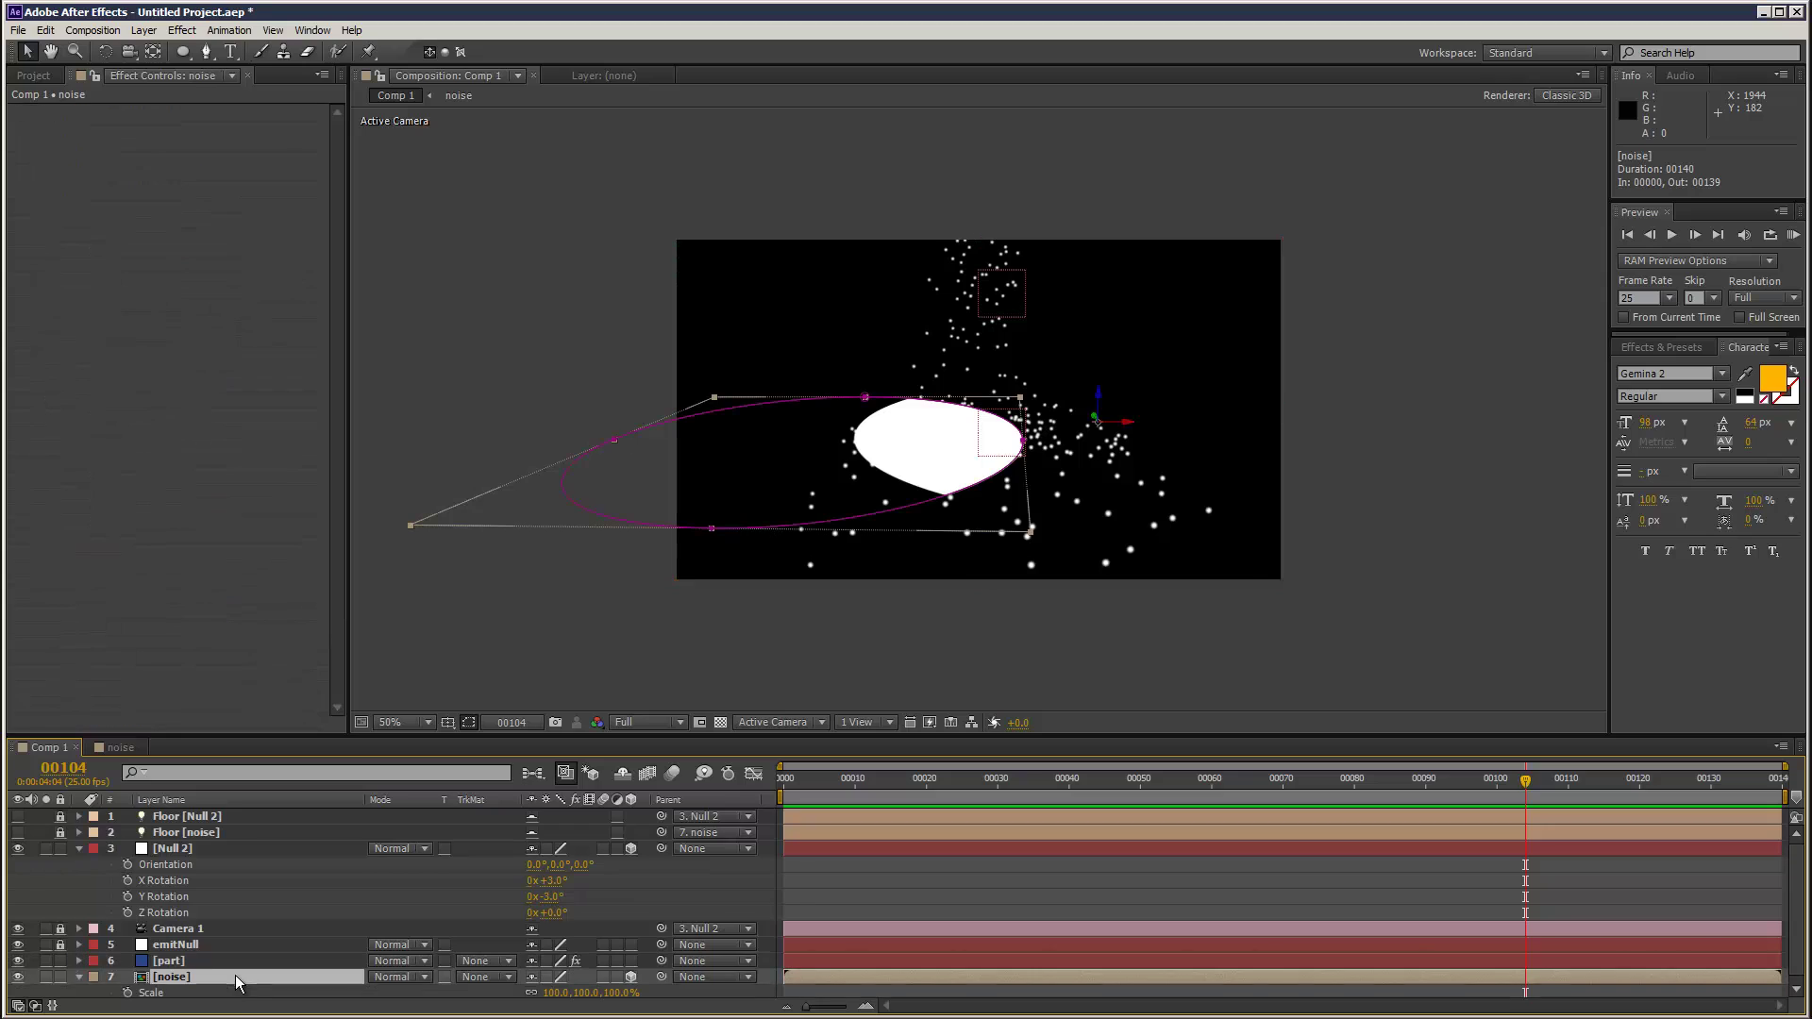
Delete Mask 1 from the noise layer.
key(s)
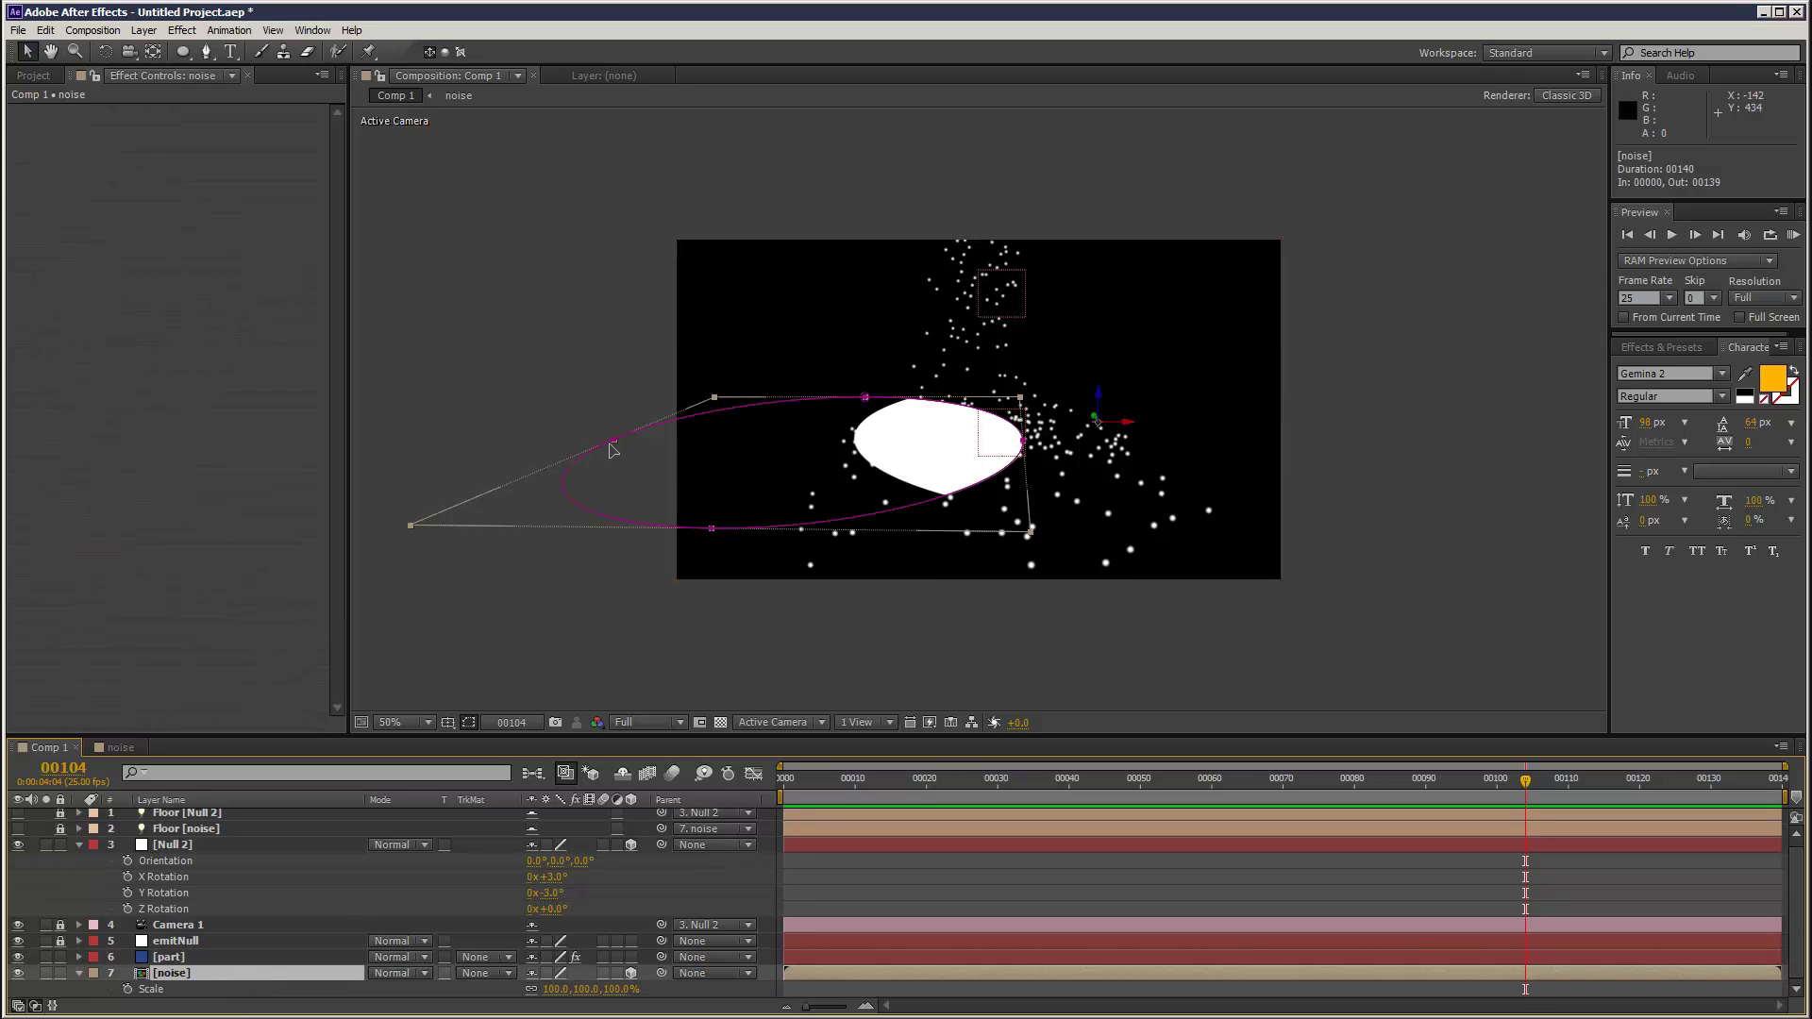
key(m)
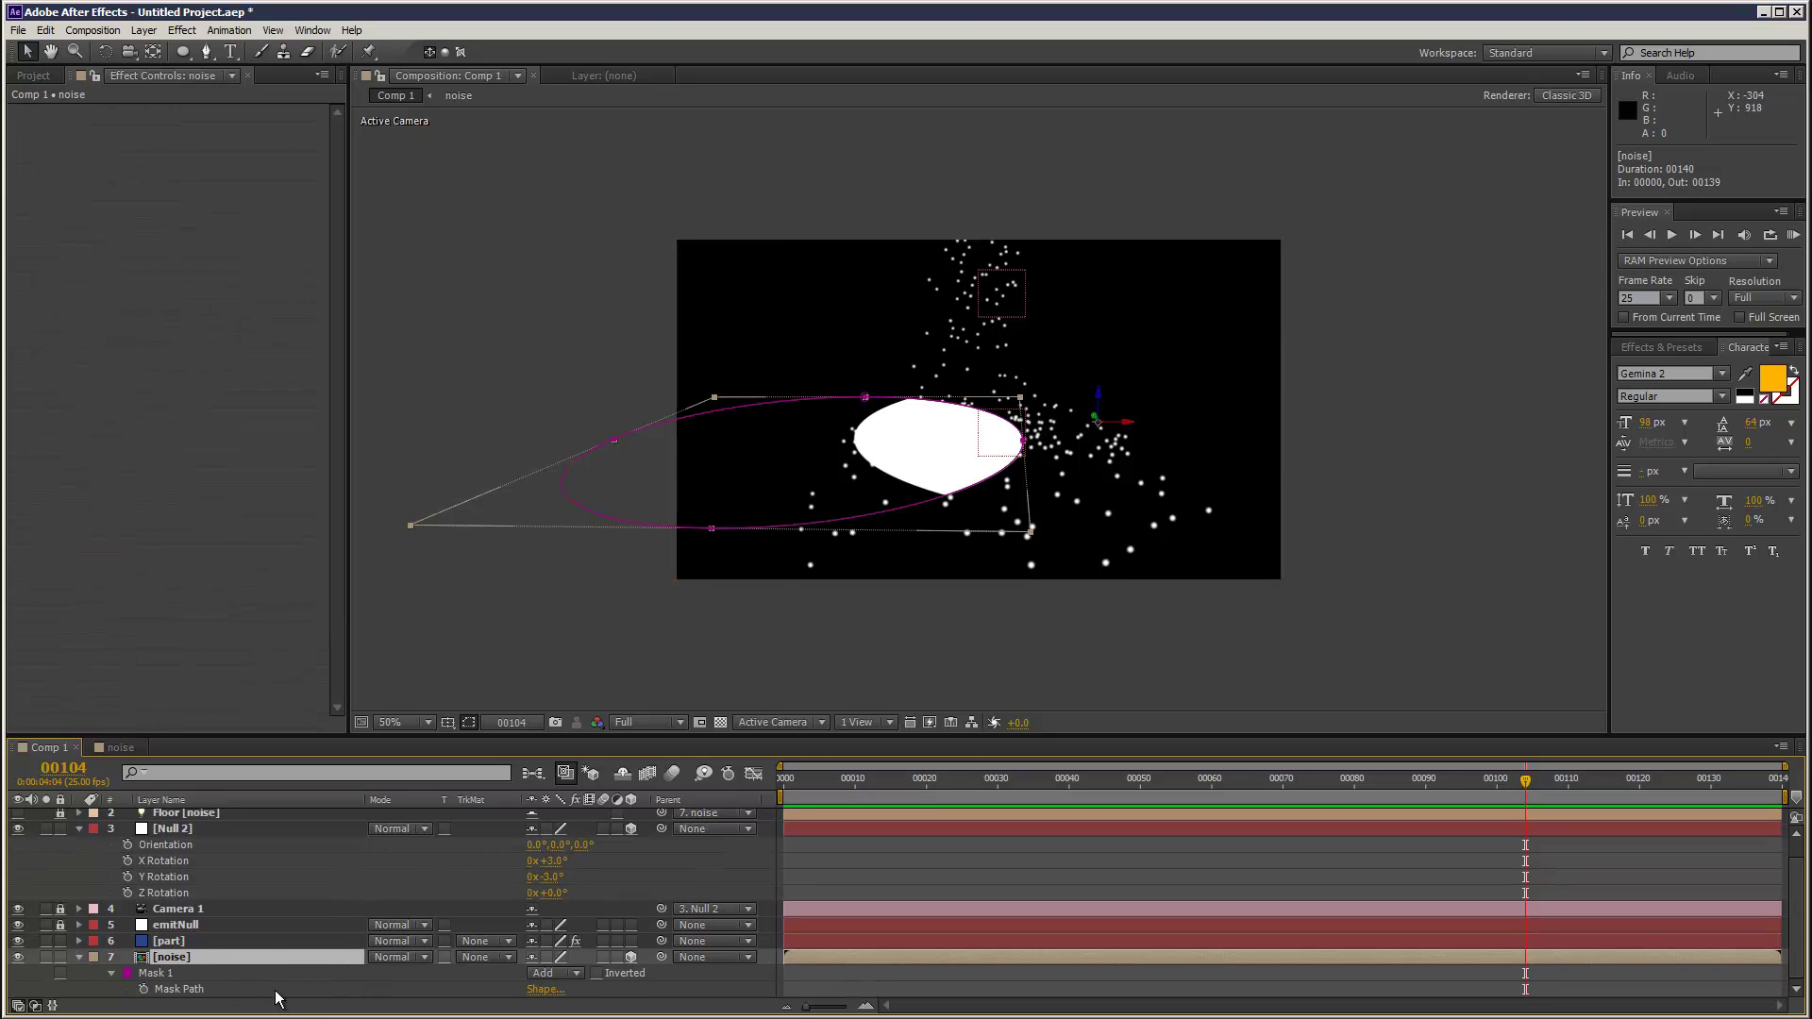
click(166, 970)
key(Delete)
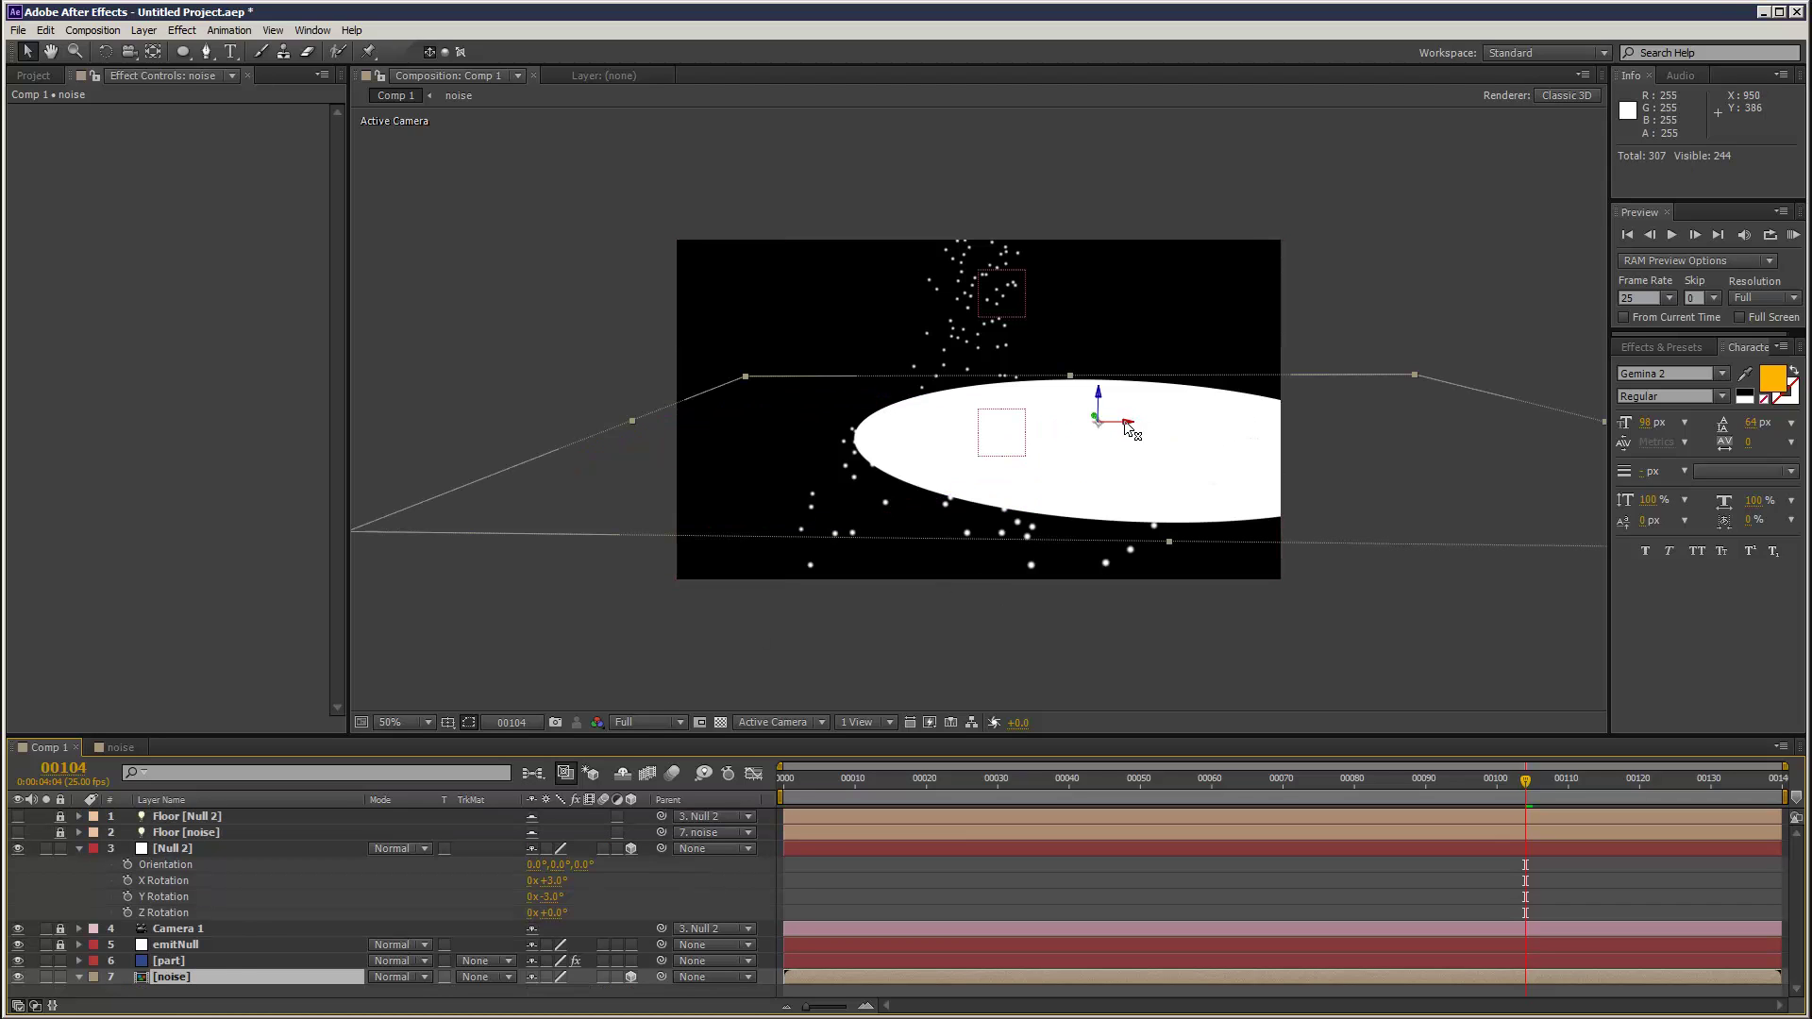
Scale the noise layer to 67%, shift it left along X, and RAM preview.
key(s)
drag(587, 992, 555, 993)
drag(1130, 429, 1051, 427)
click(1792, 234)
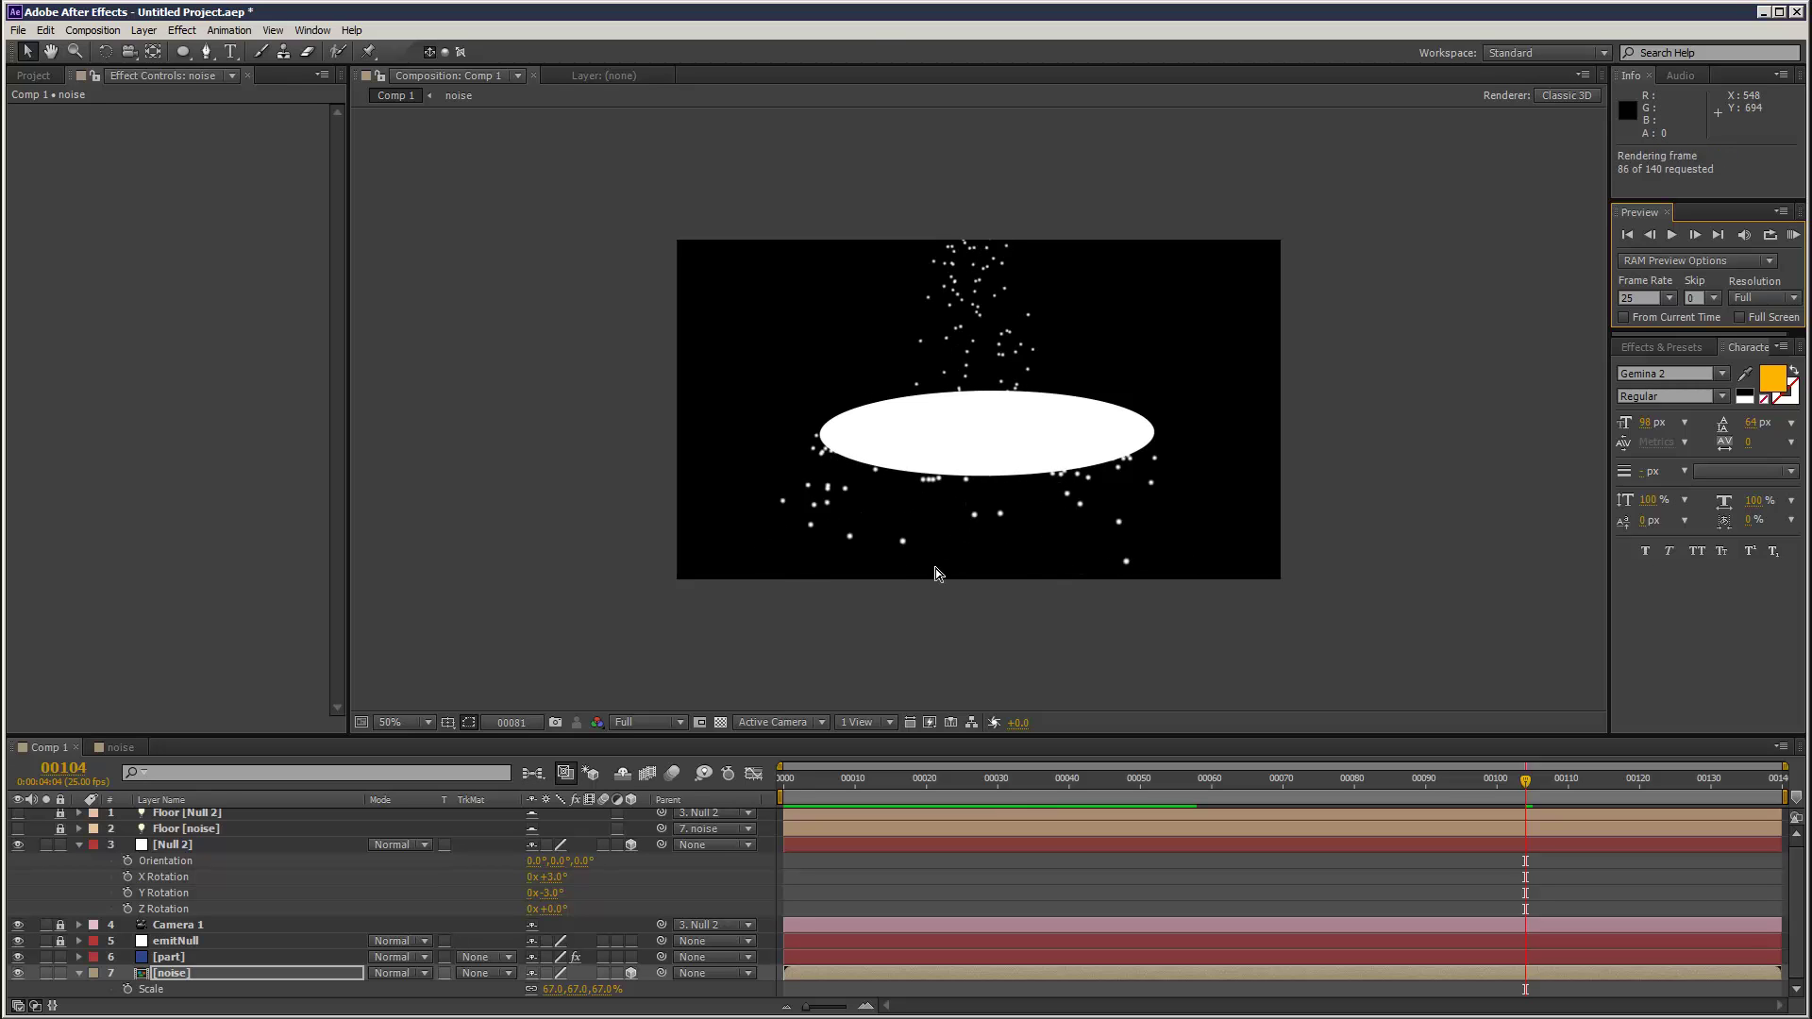
click(204, 974)
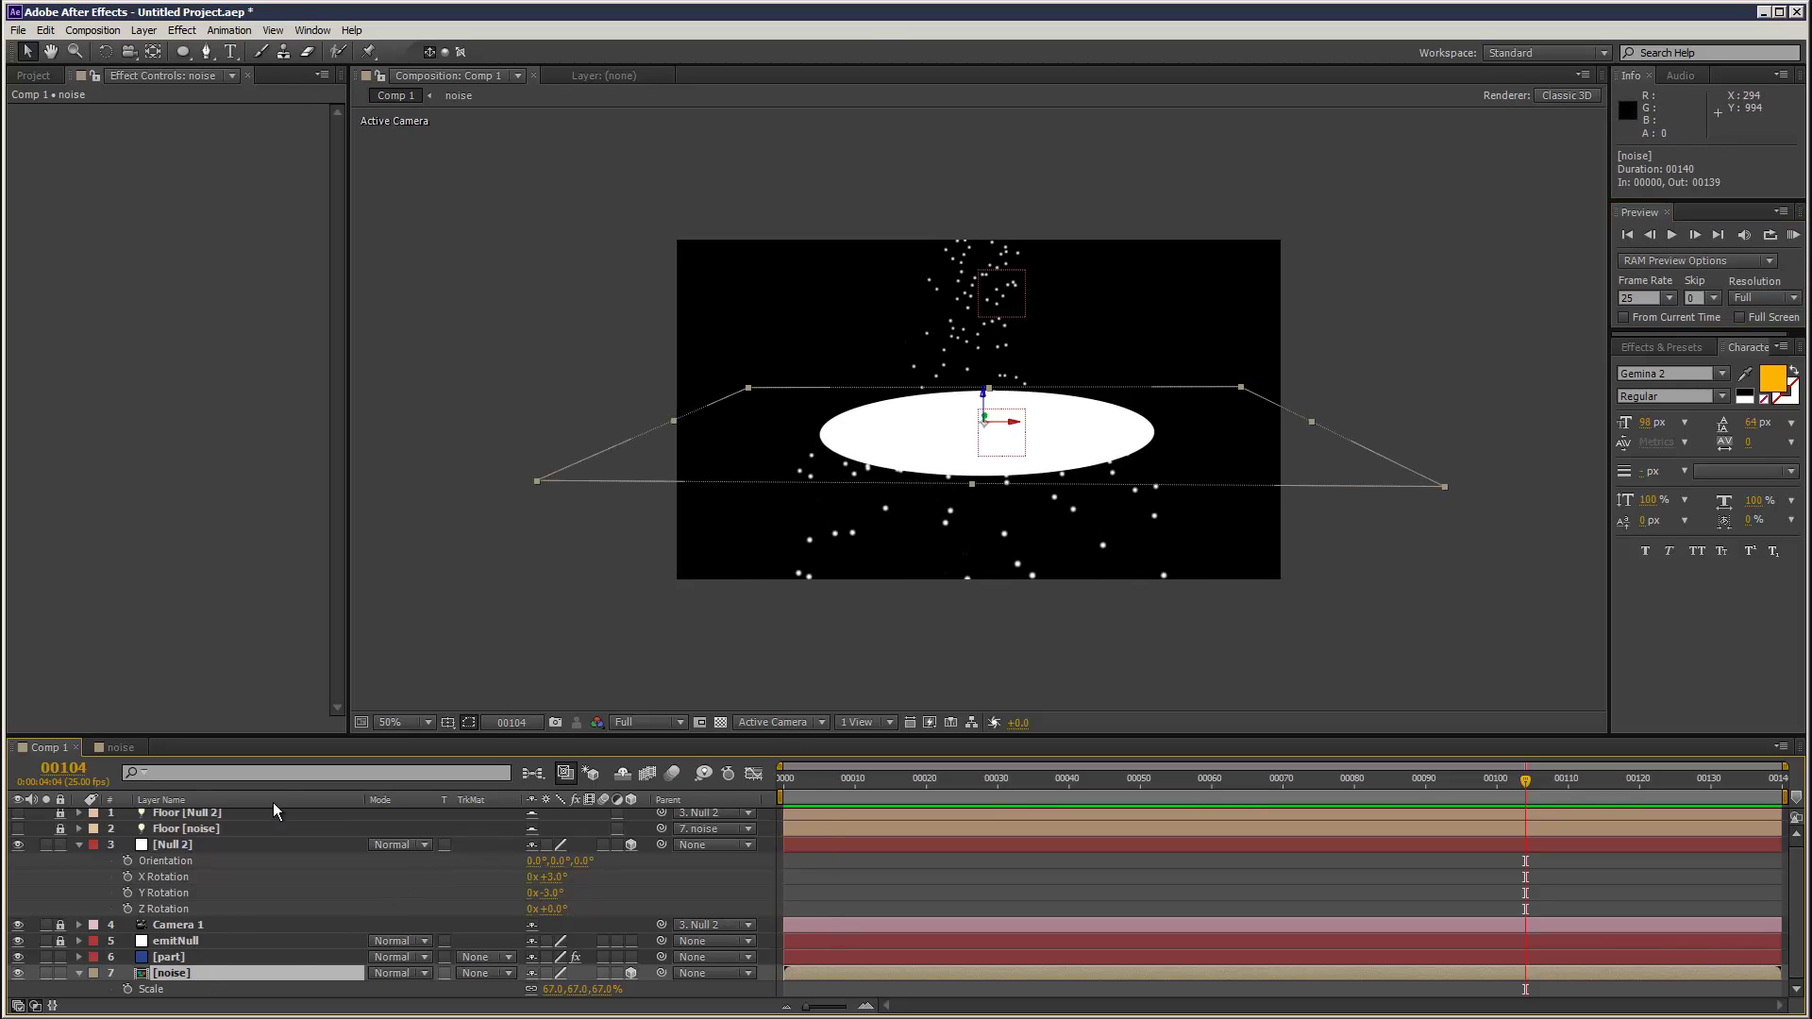
click(182, 31)
Fill the noise floor deep blue with a Fill effect, preview, and raise Null 2's Y Rotation to 52°.
mouse_move(283, 218)
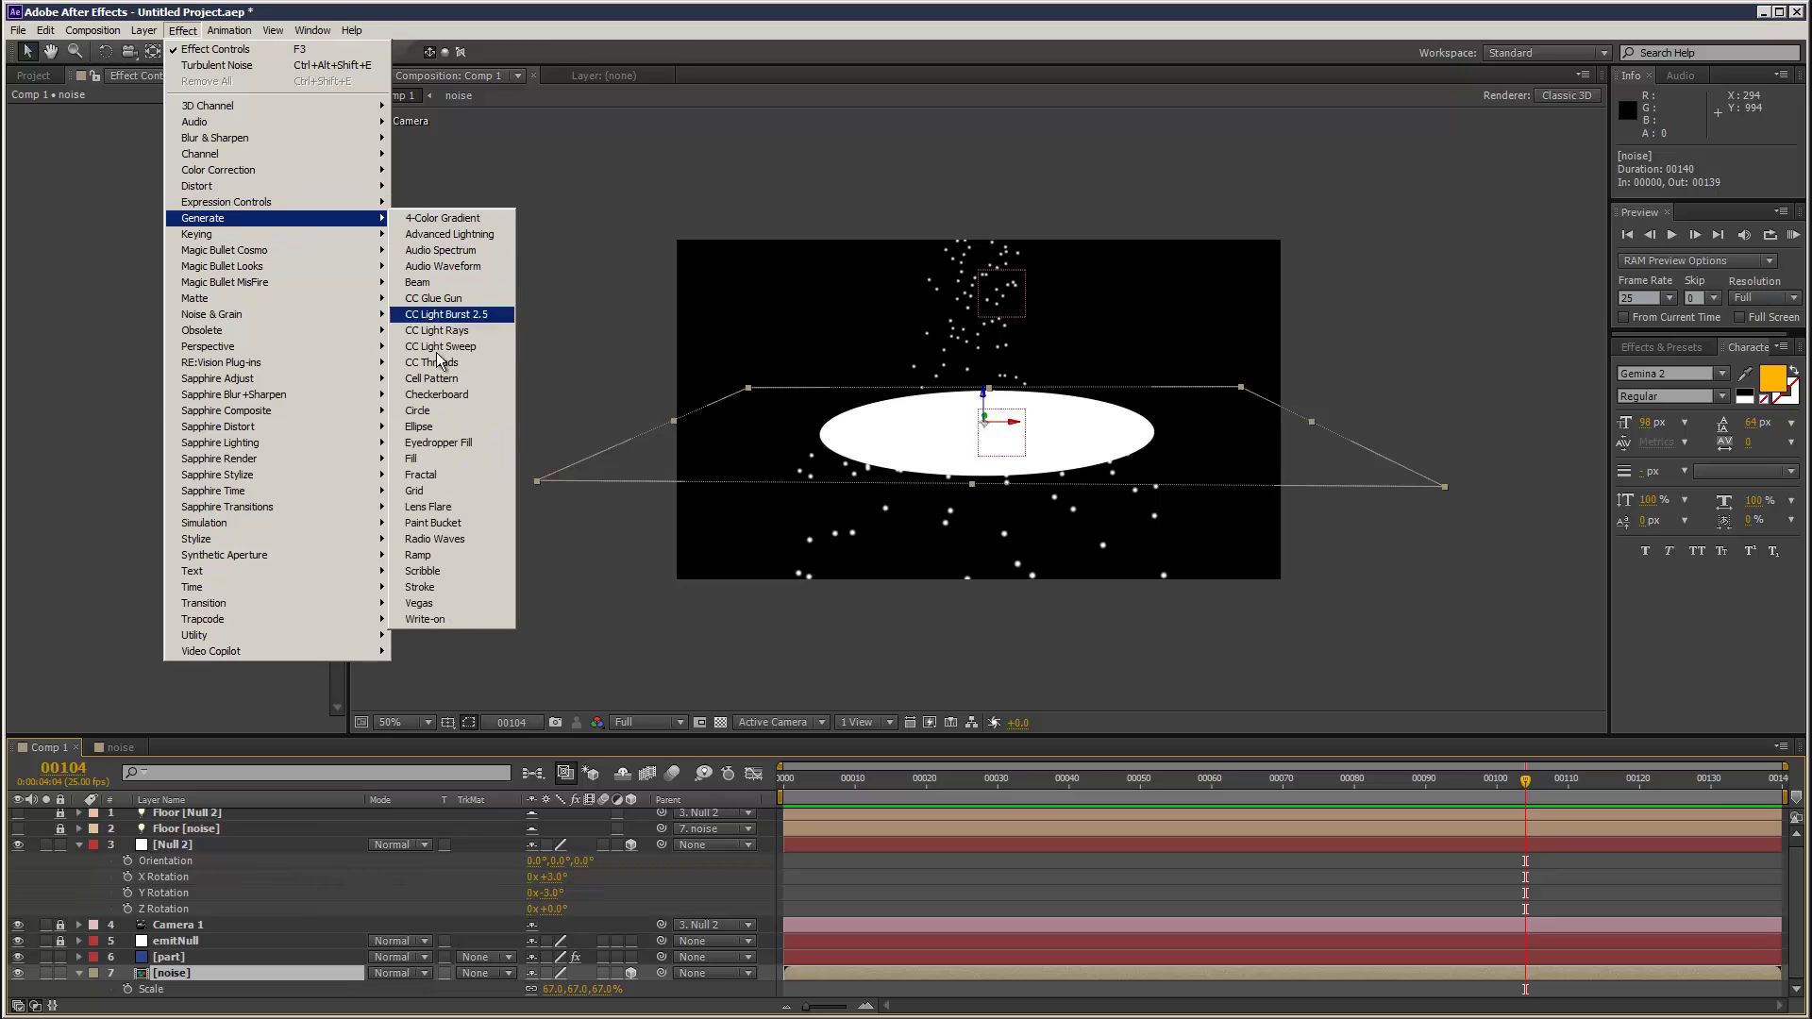
click(449, 458)
click(202, 178)
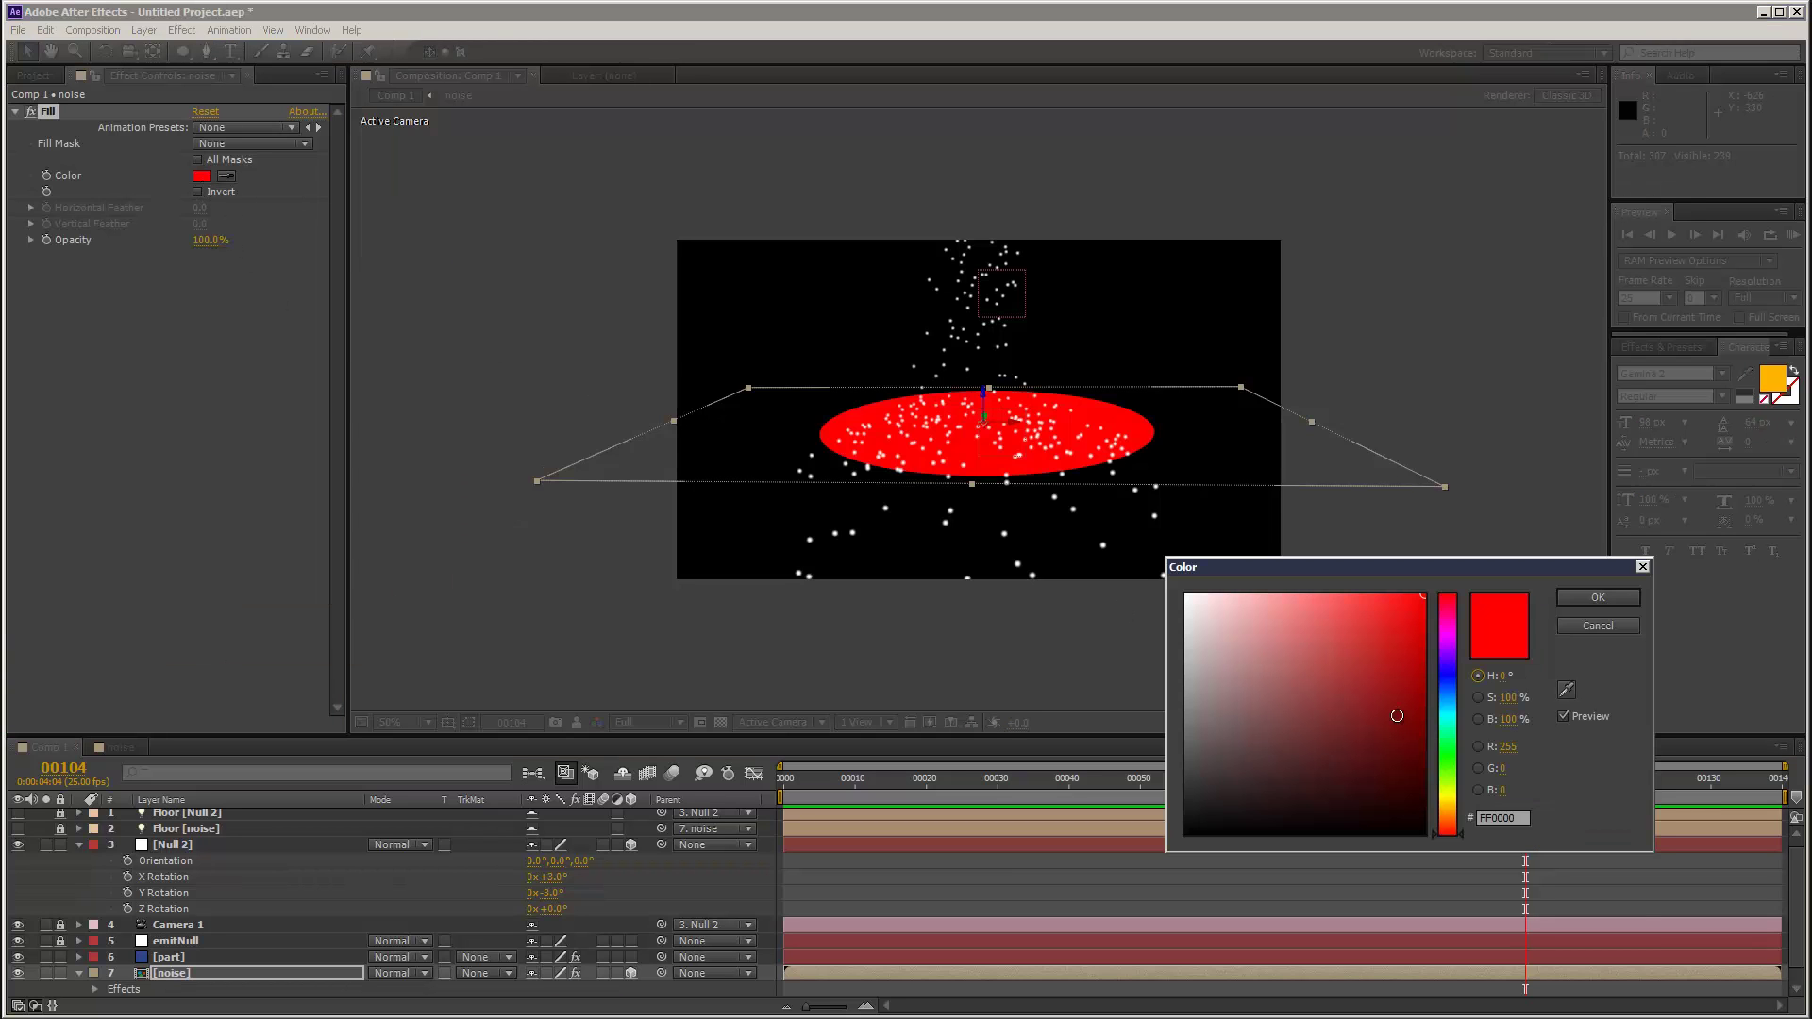
click(1416, 712)
click(1461, 695)
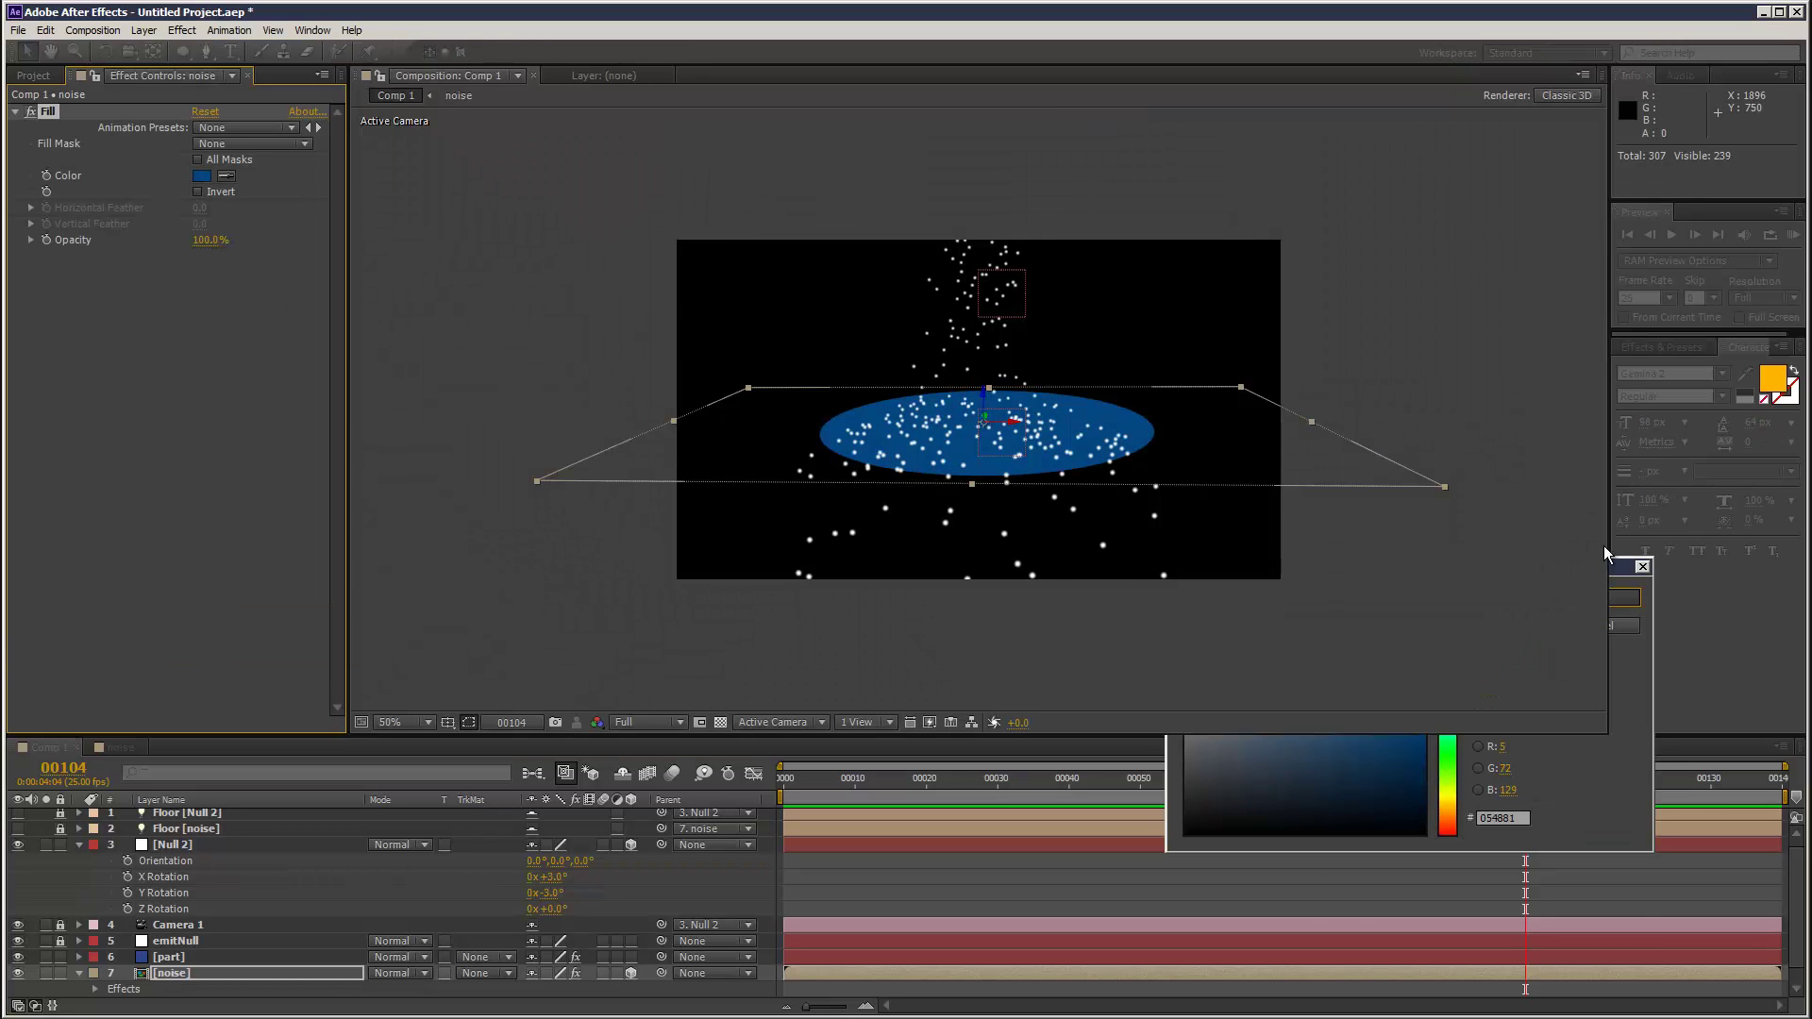
click(1581, 598)
click(1793, 234)
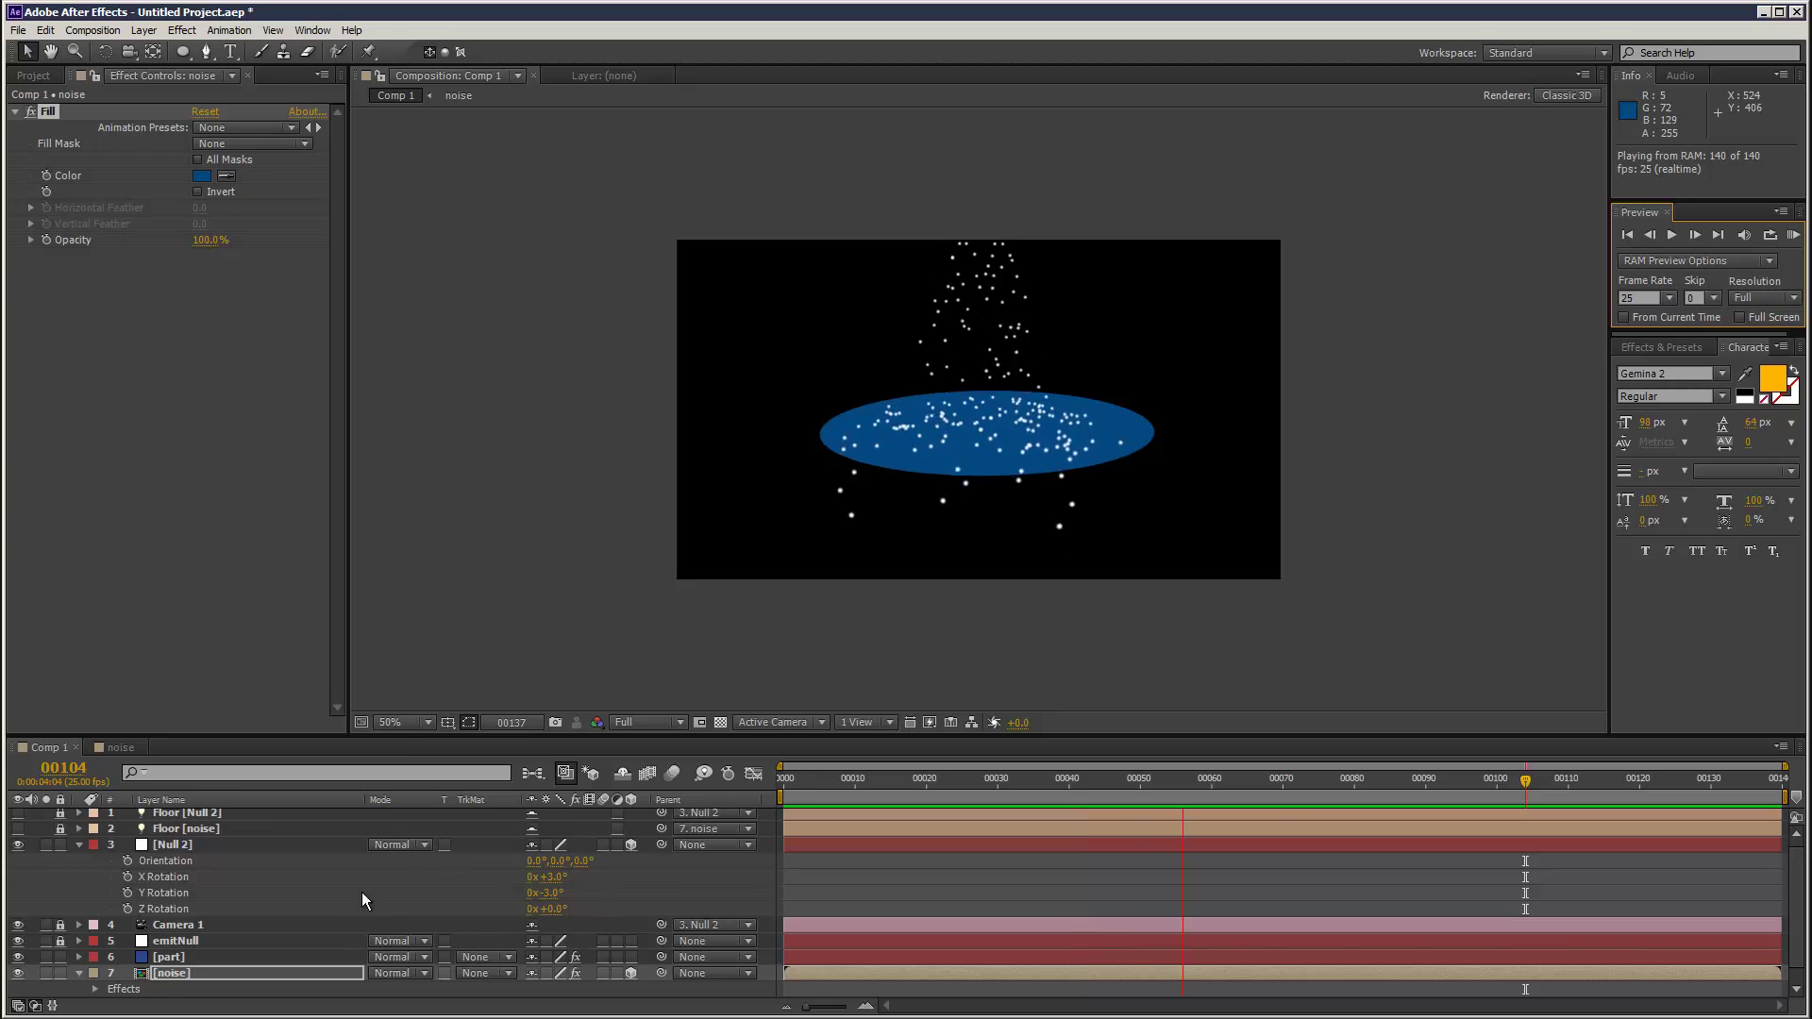
drag(545, 893, 606, 892)
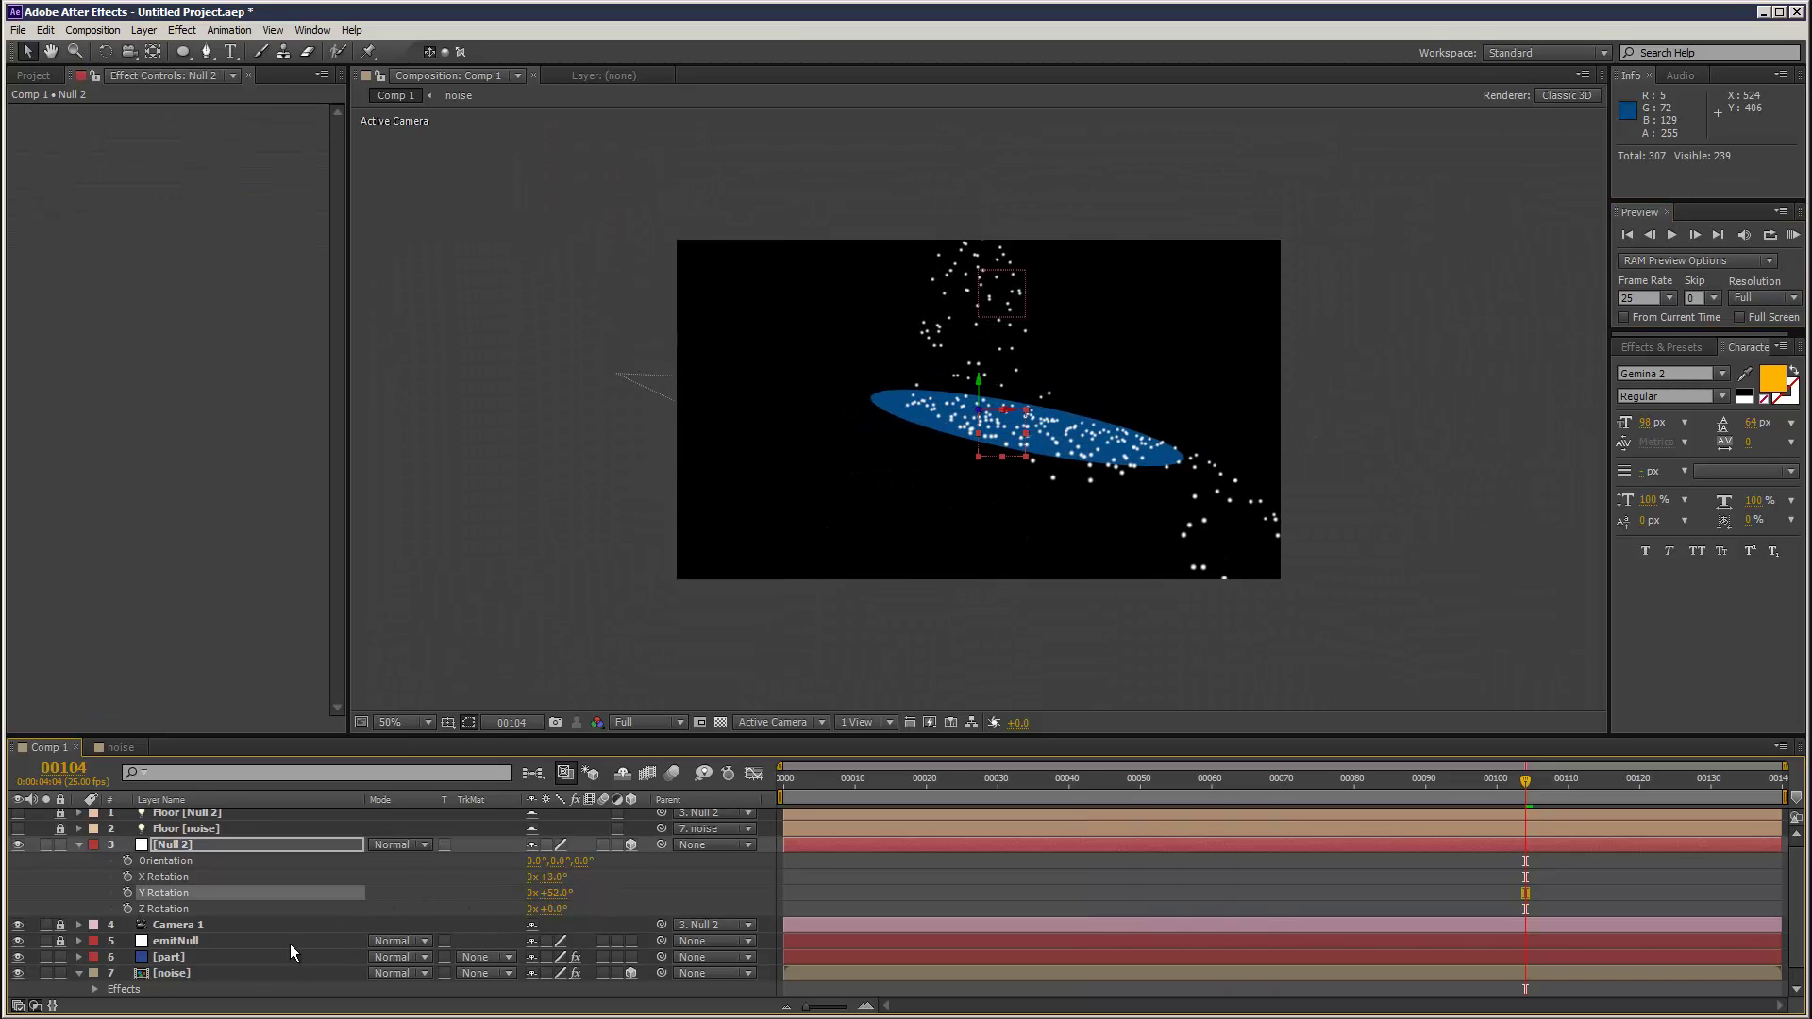
Scale the blue noise floor layer down to 43%.
click(253, 977)
key(s)
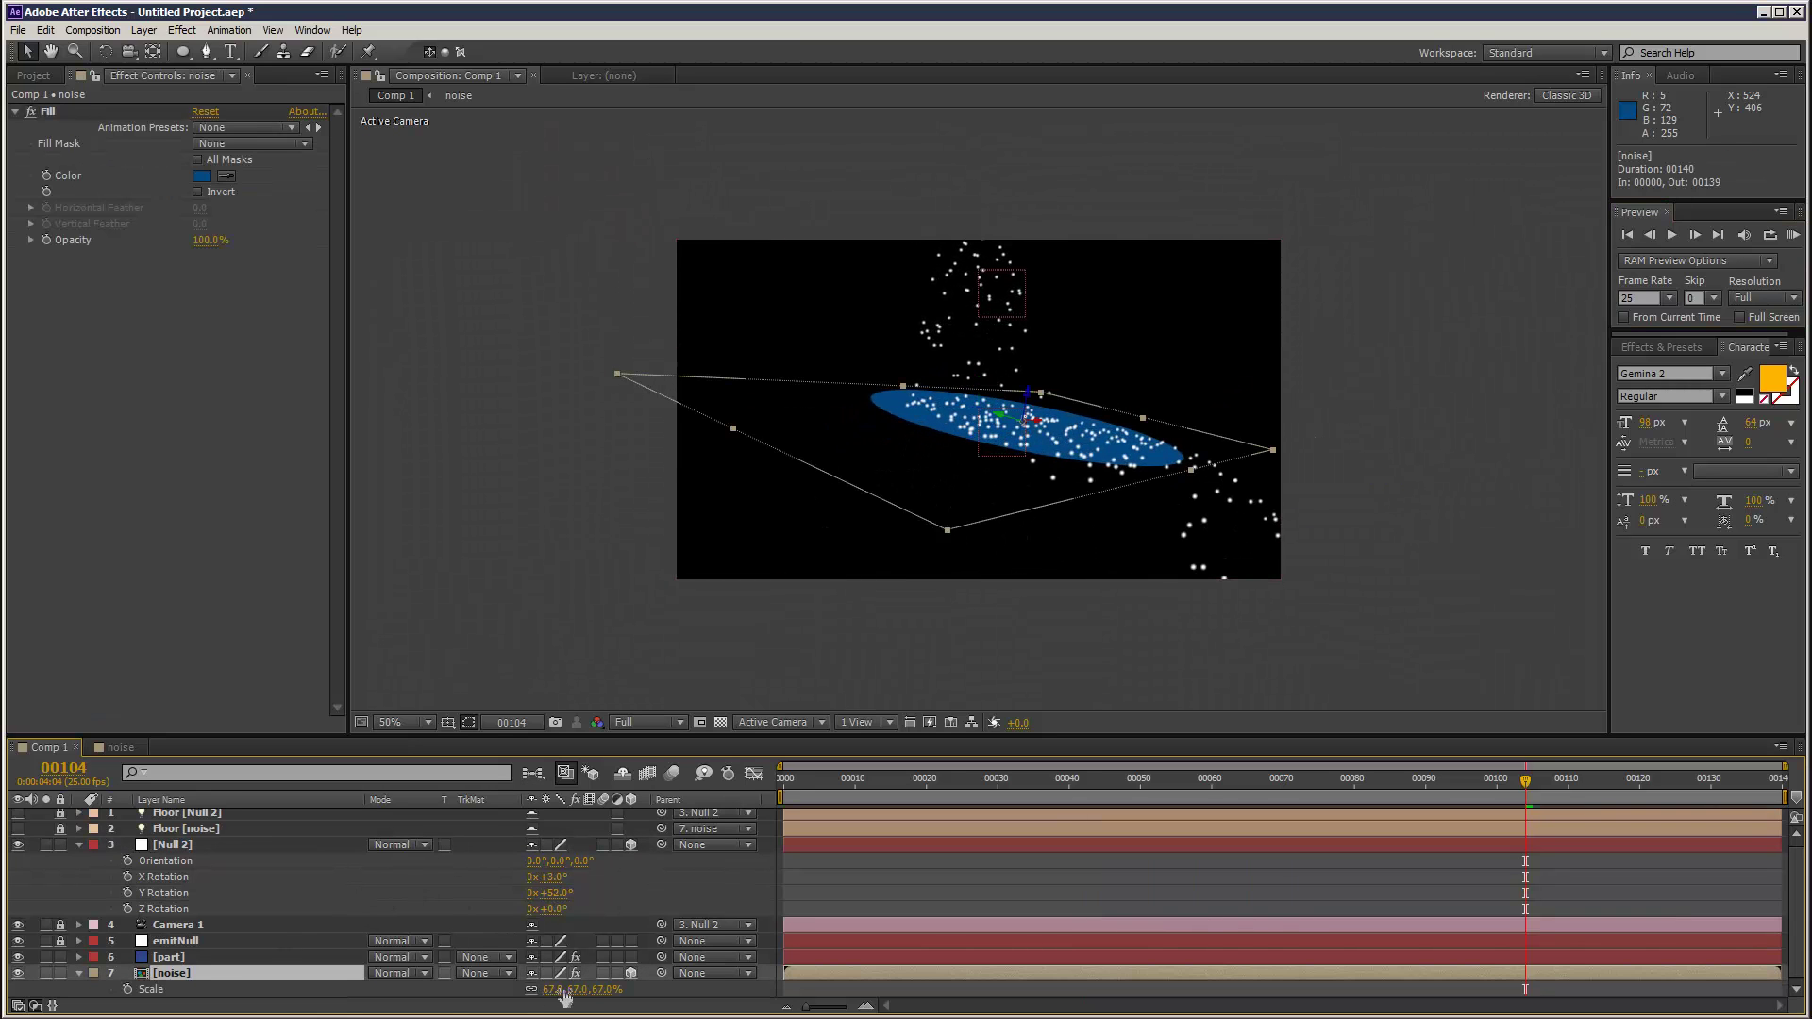
drag(571, 989, 540, 988)
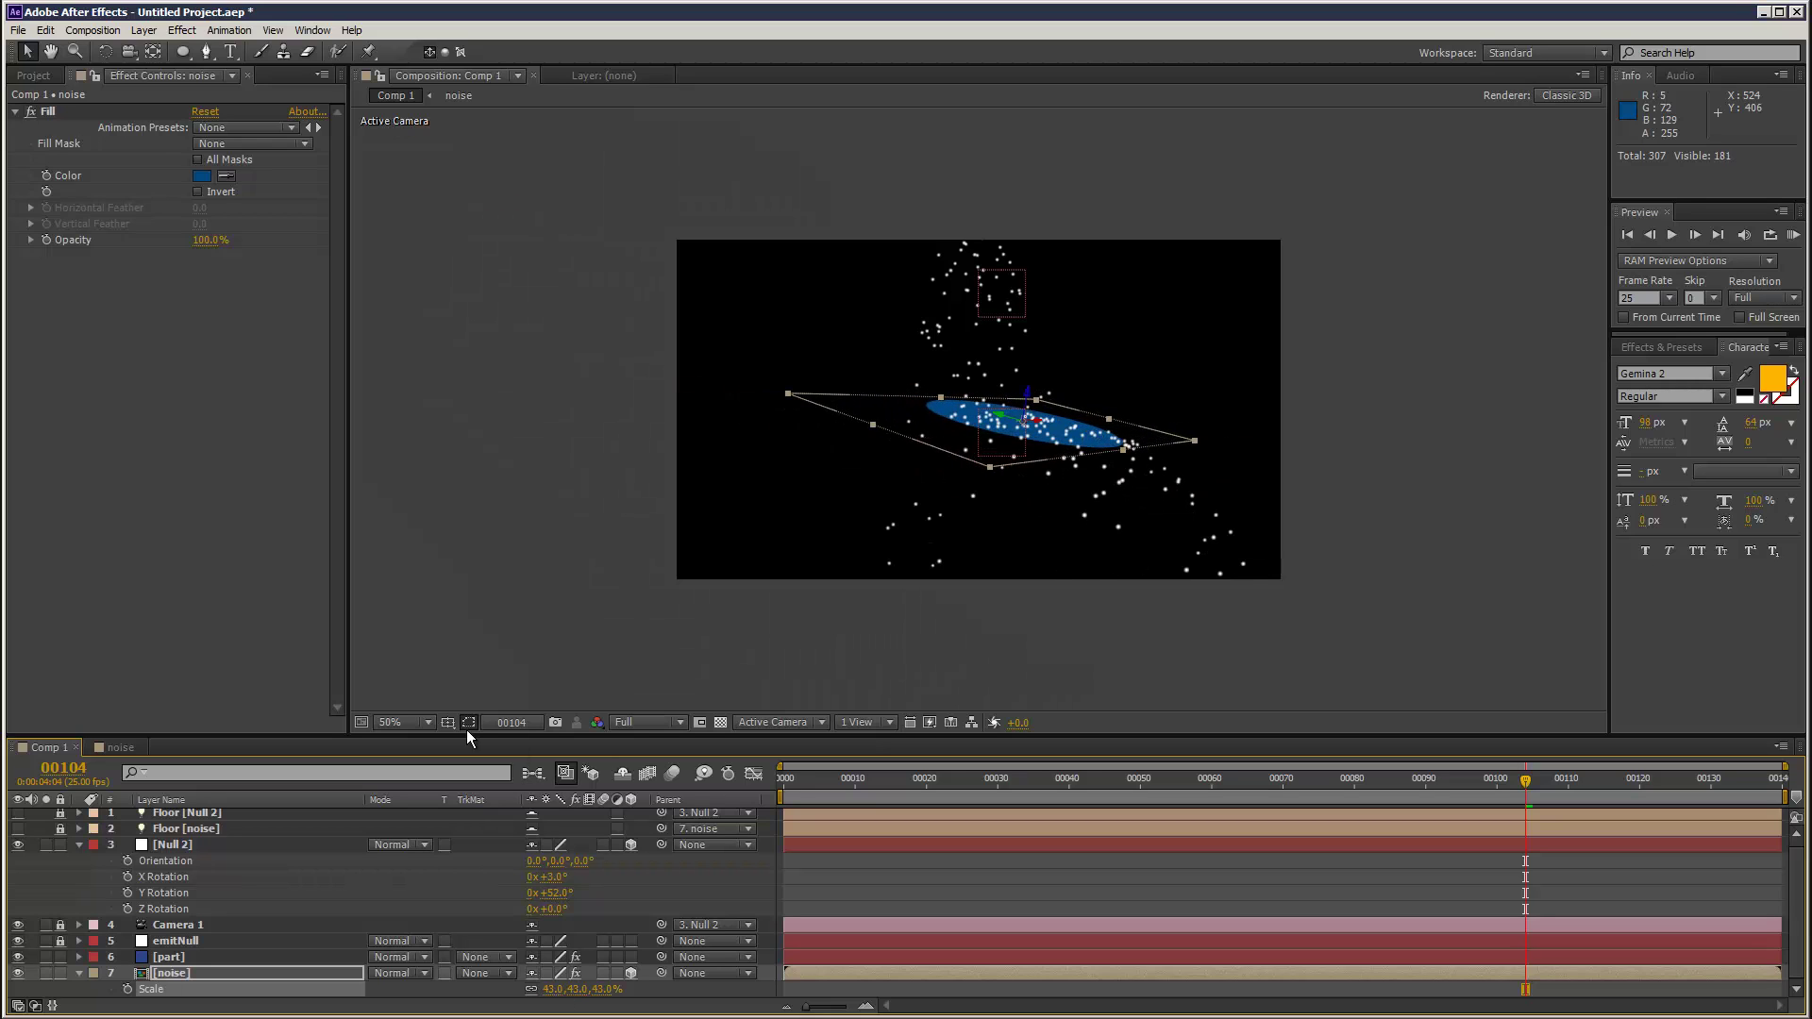
RAM preview the falling particles, then bring up the part layer's Bounce settings.
click(1793, 237)
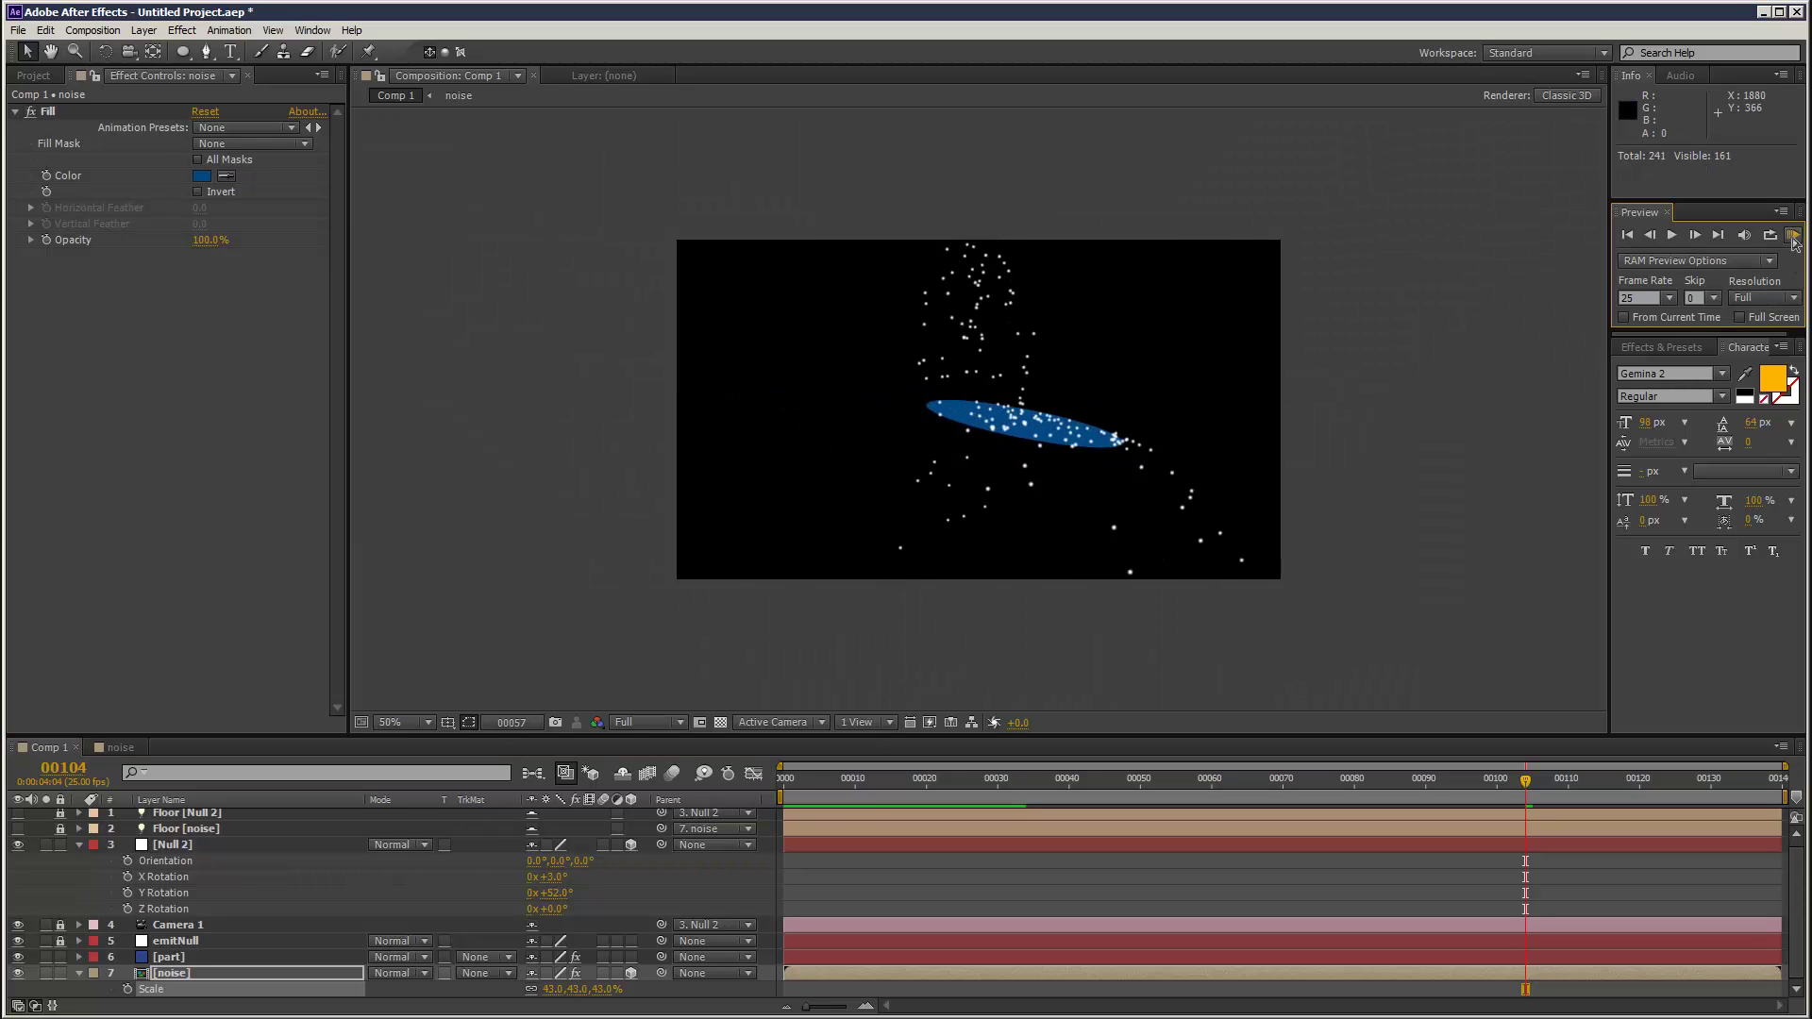
click(194, 955)
click(194, 955)
scroll(331, 410, down, 5)
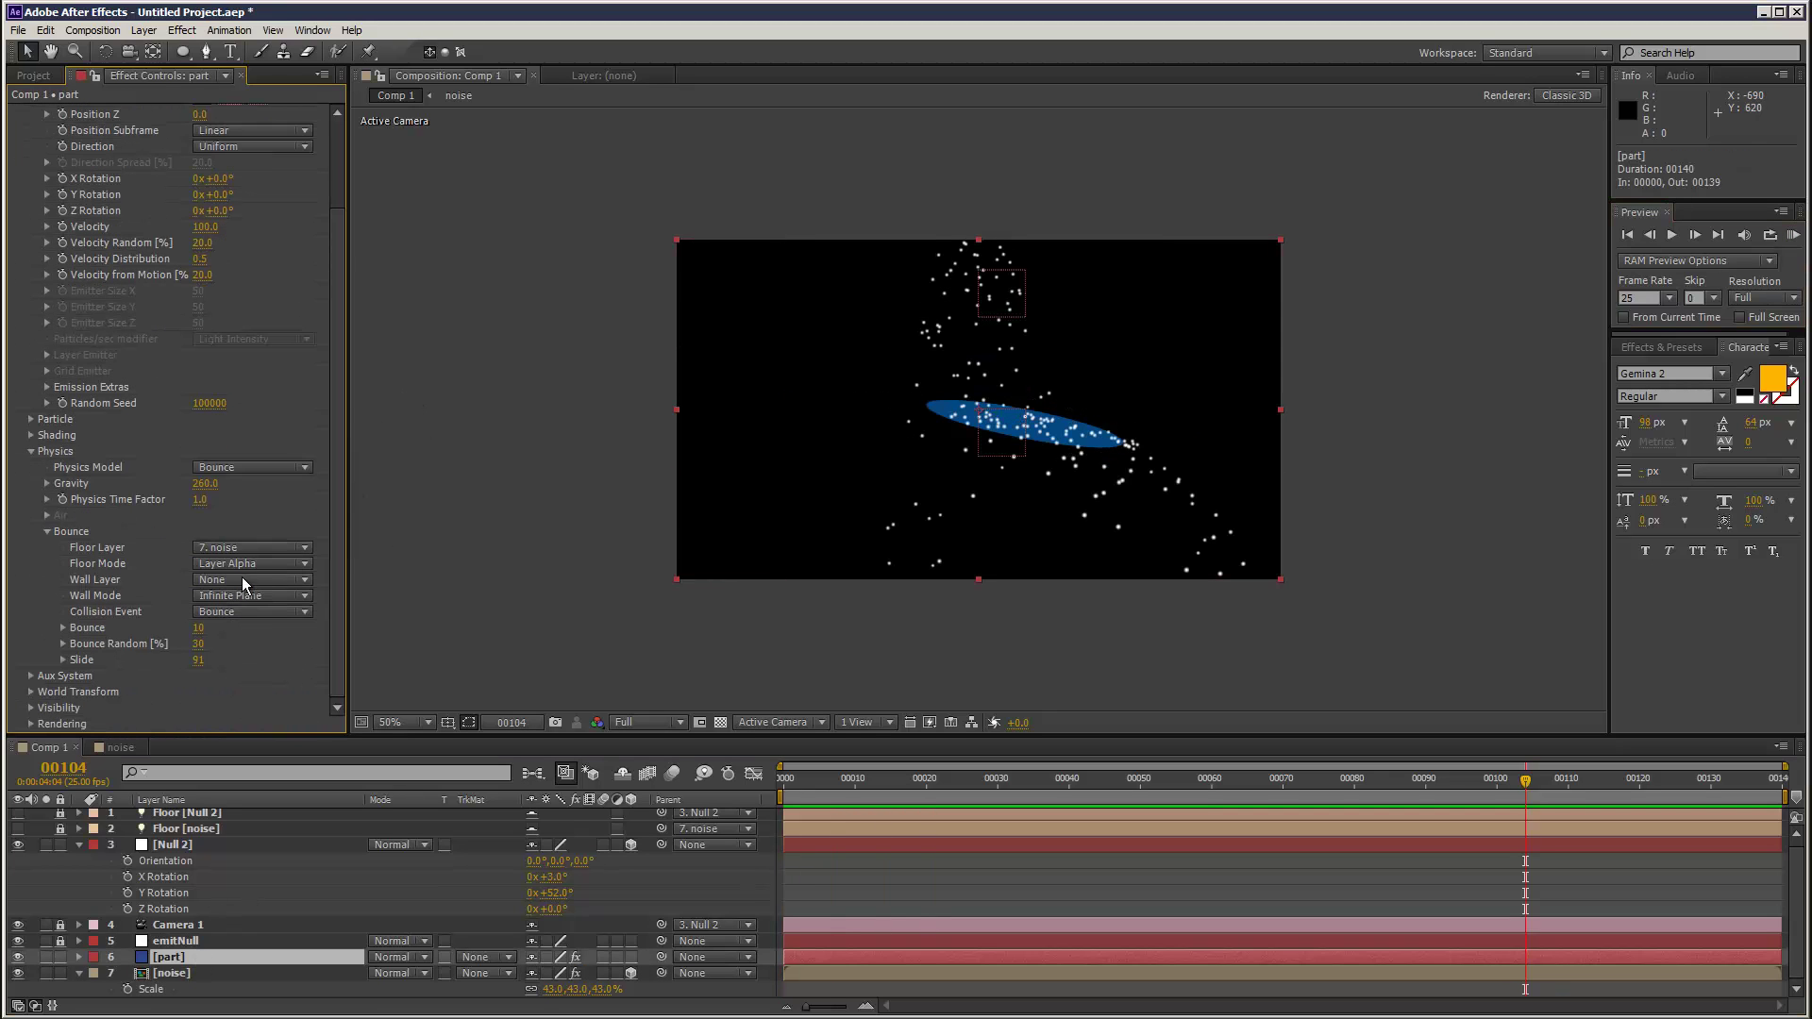